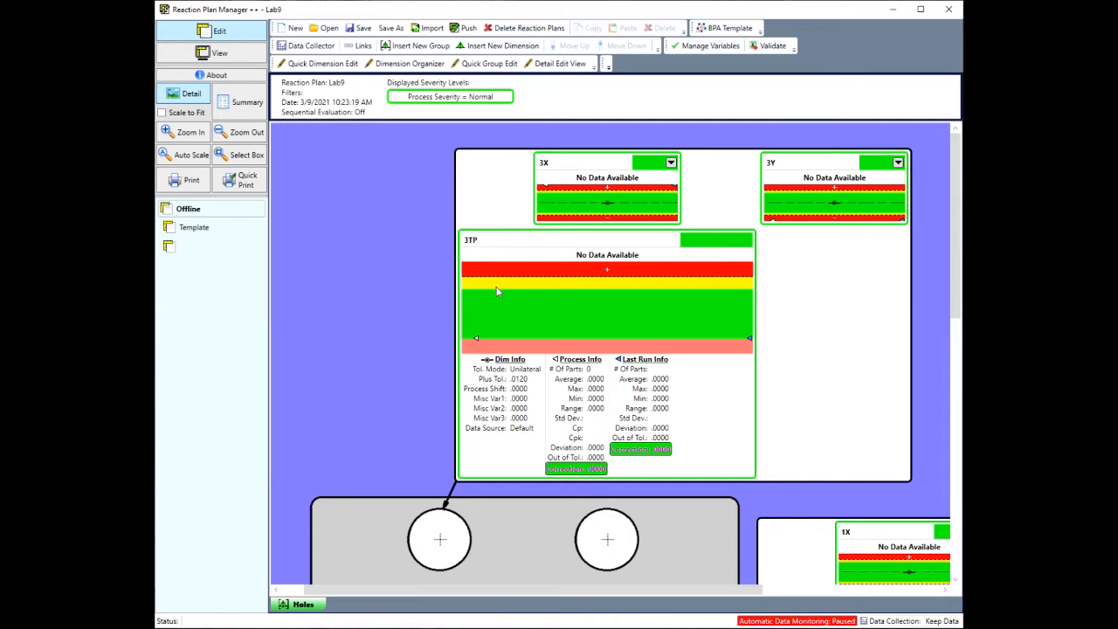
# Examine the Holes group's layout of dimension charts for holes 1, 3 and 6.
pyautogui.scroll(-5, 714, 323)
pyautogui.scroll(-2, 714, 327)
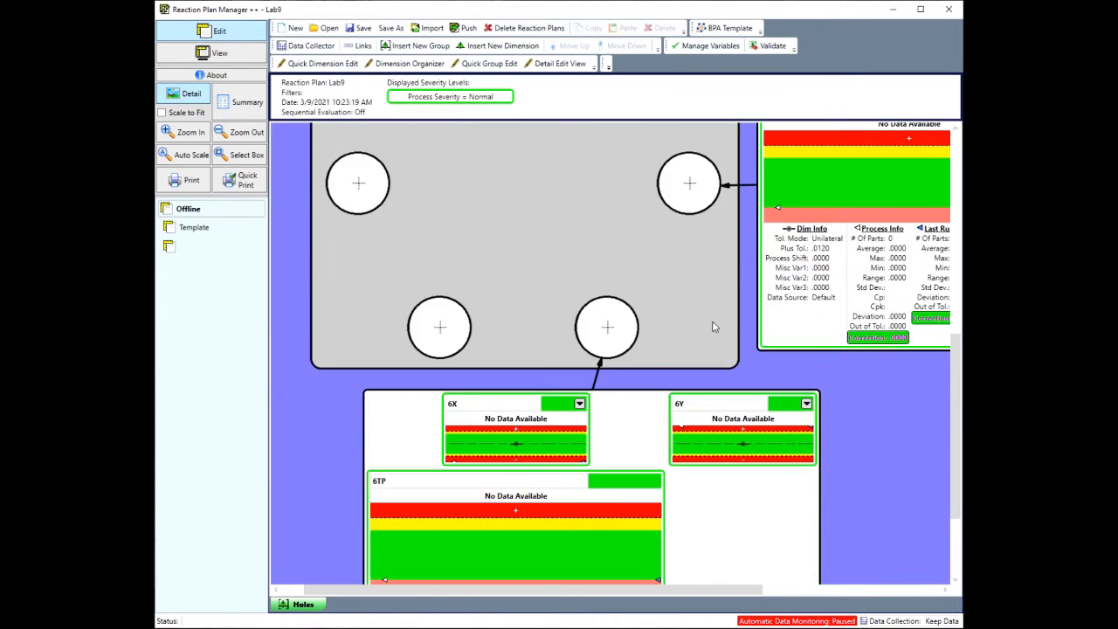
pyautogui.scroll(7, 714, 326)
pyautogui.scroll(-5, 712, 327)
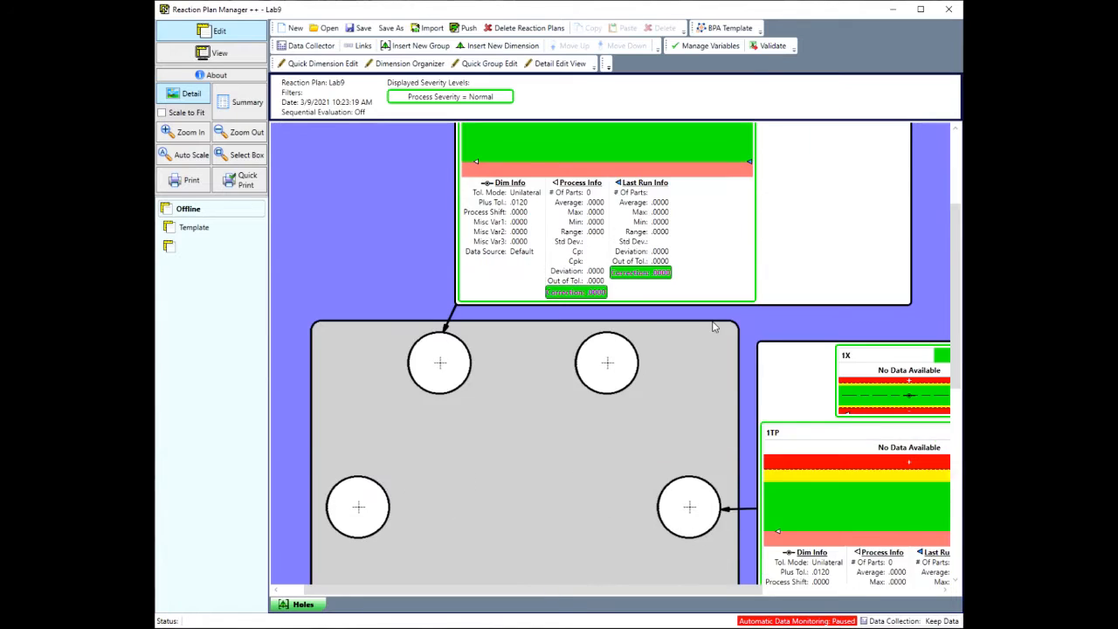
pyautogui.scroll(3, 712, 327)
pyautogui.scroll(2, 712, 326)
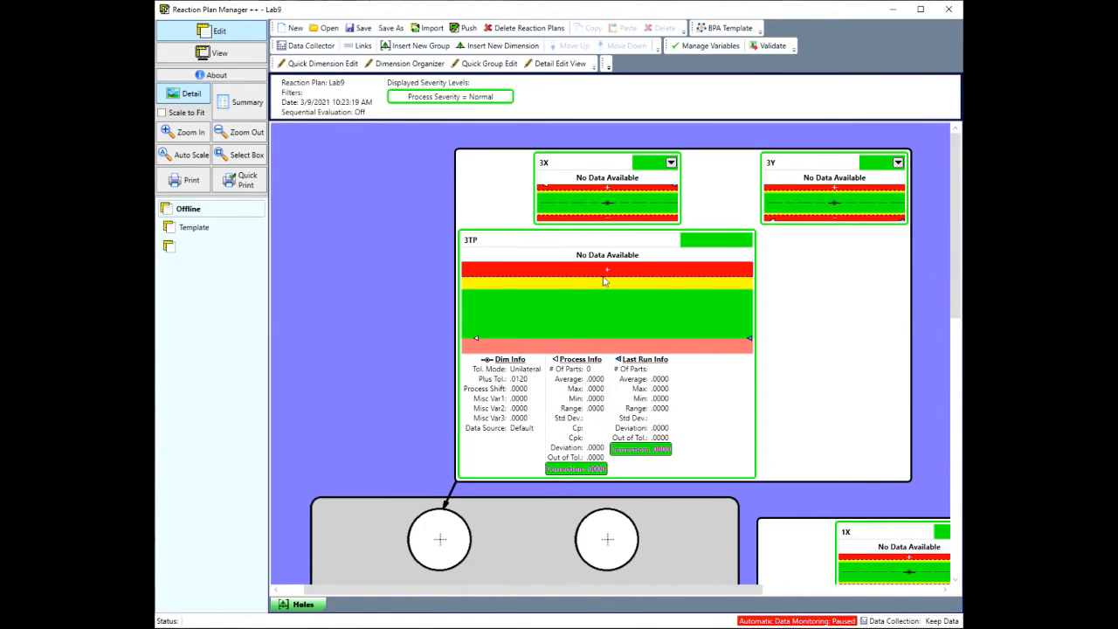
pyautogui.scroll(-1, 569, 317)
pyautogui.scroll(1, 569, 318)
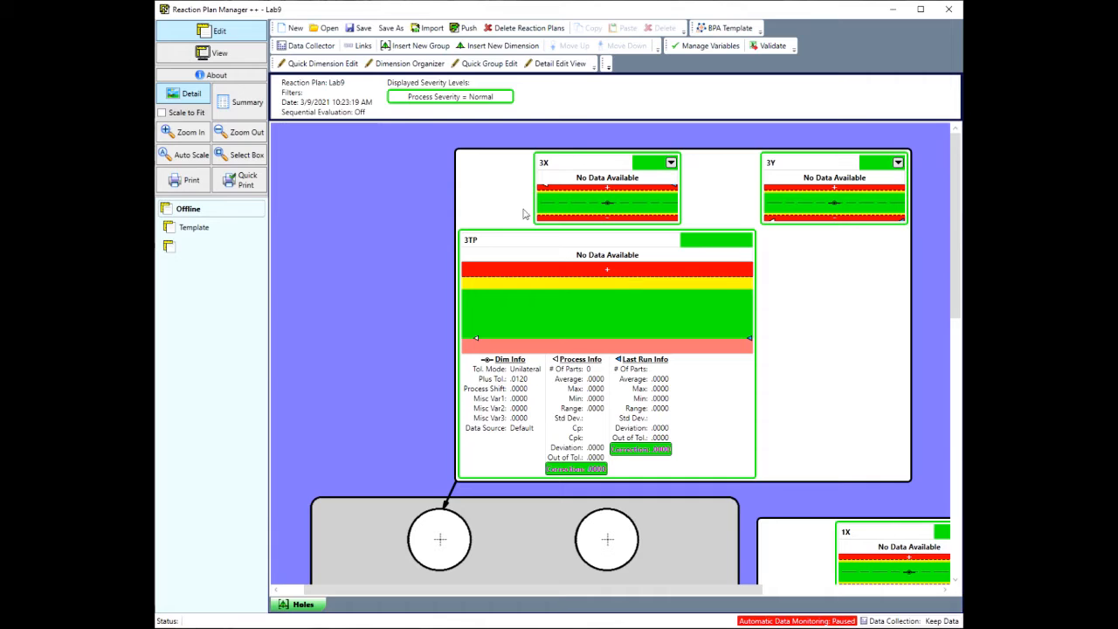
# Open the enlarged Dimension Links window and add a link for dimension 1TP.
pyautogui.click(358, 46)
pyautogui.moveTo(437, 135); pyautogui.dragTo(428, 126)
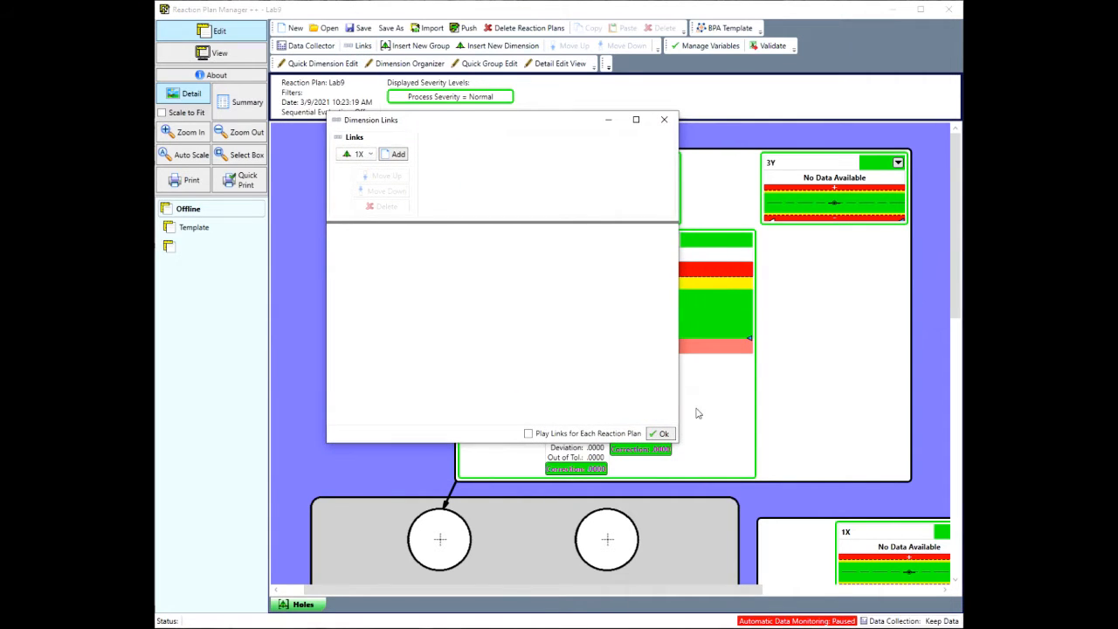
pyautogui.moveTo(681, 445); pyautogui.dragTo(884, 556)
pyautogui.moveTo(641, 128); pyautogui.dragTo(617, 109)
pyautogui.click(347, 139)
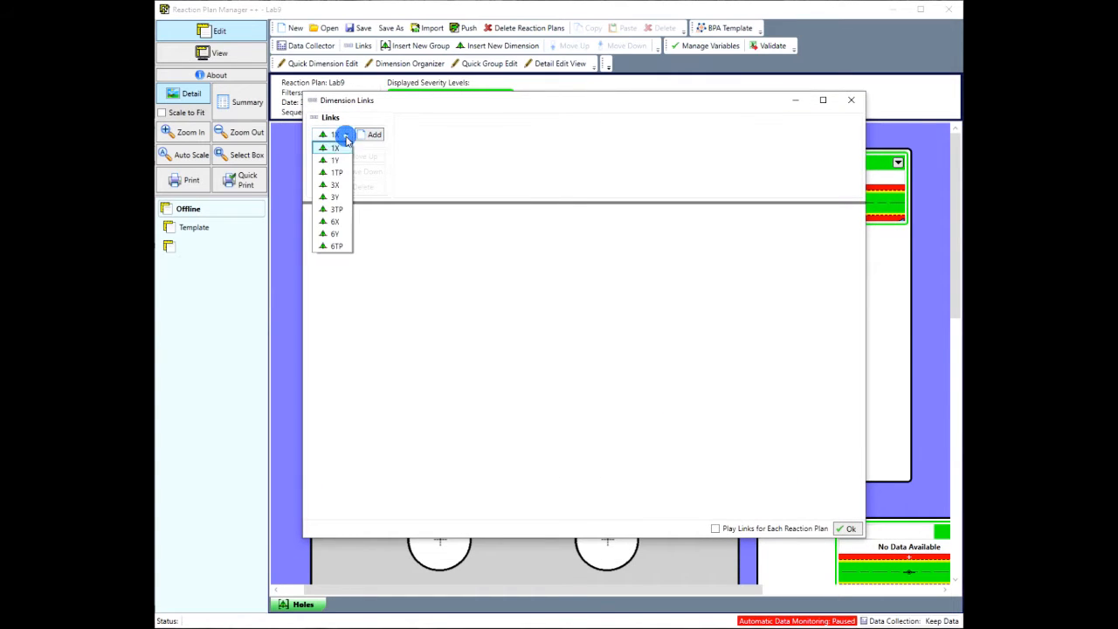
pyautogui.click(335, 166)
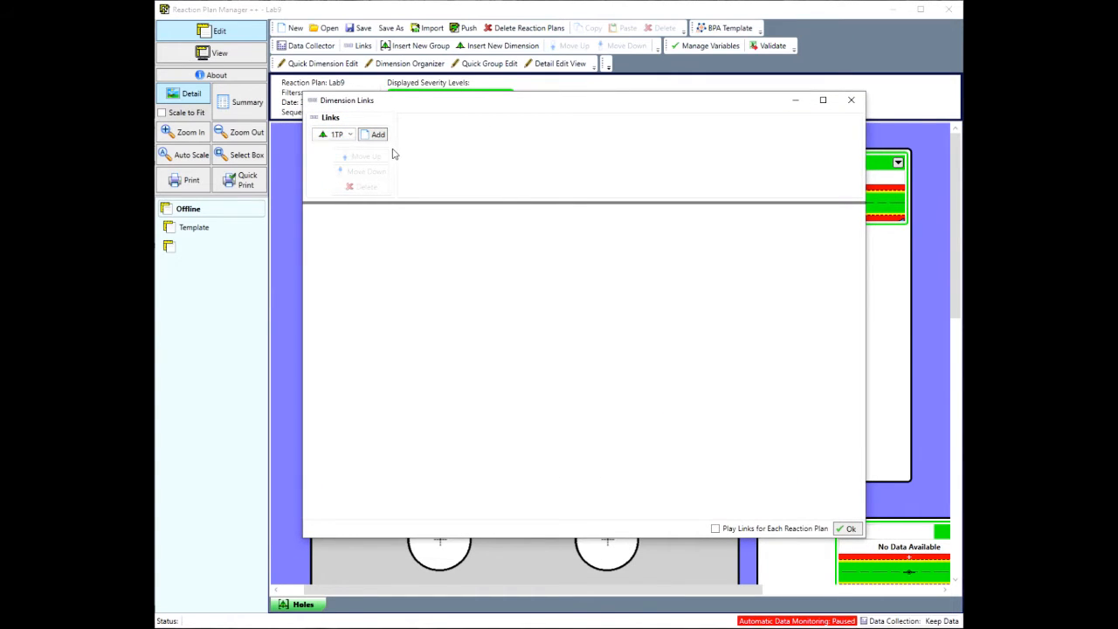
pyautogui.click(379, 134)
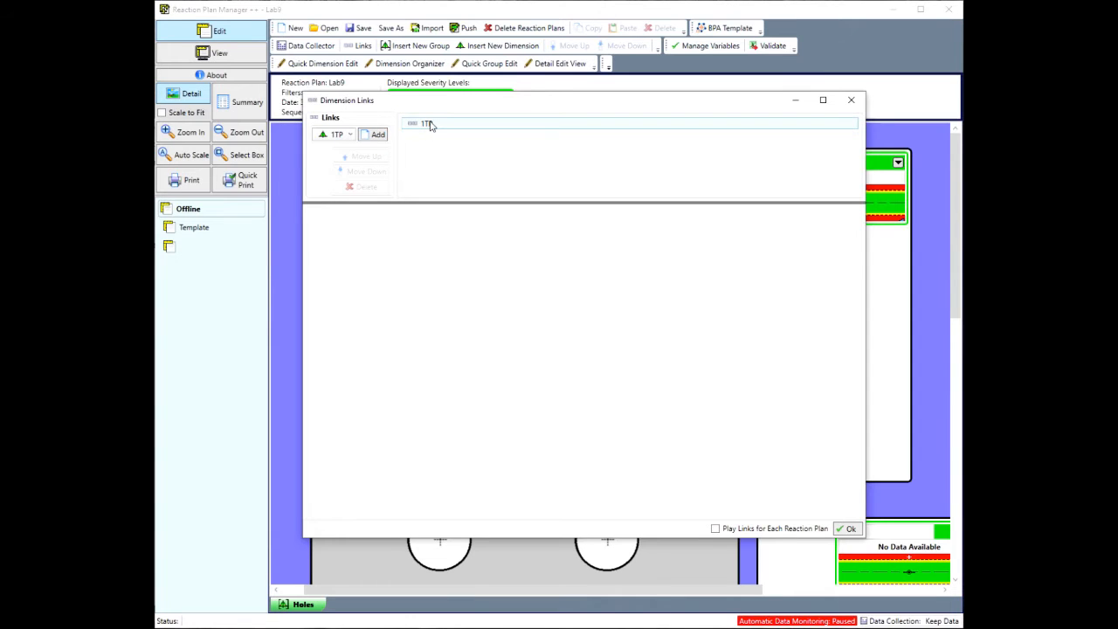
# Enable all rule violation triggers for the 1TP link, including No Rule Violations.
pyautogui.click(427, 125)
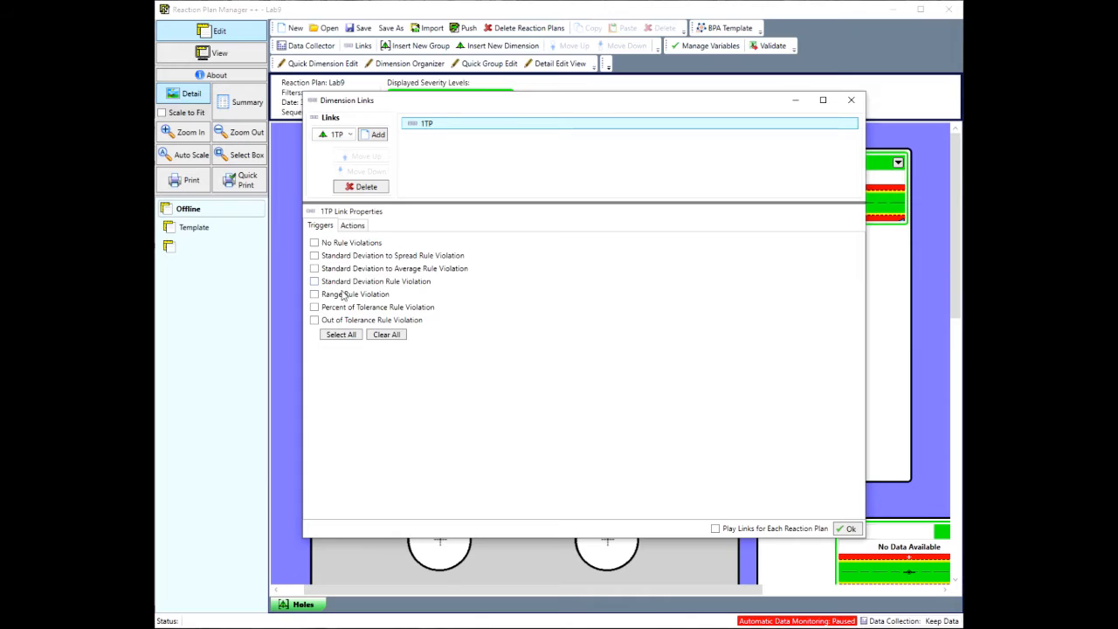
pyautogui.click(340, 336)
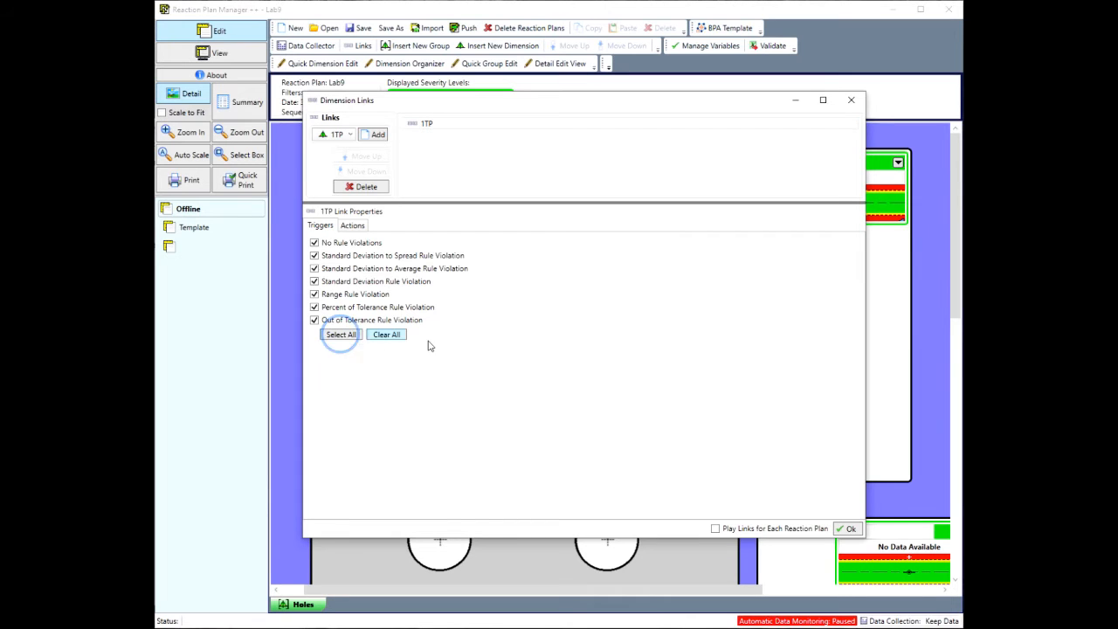
pyautogui.click(353, 226)
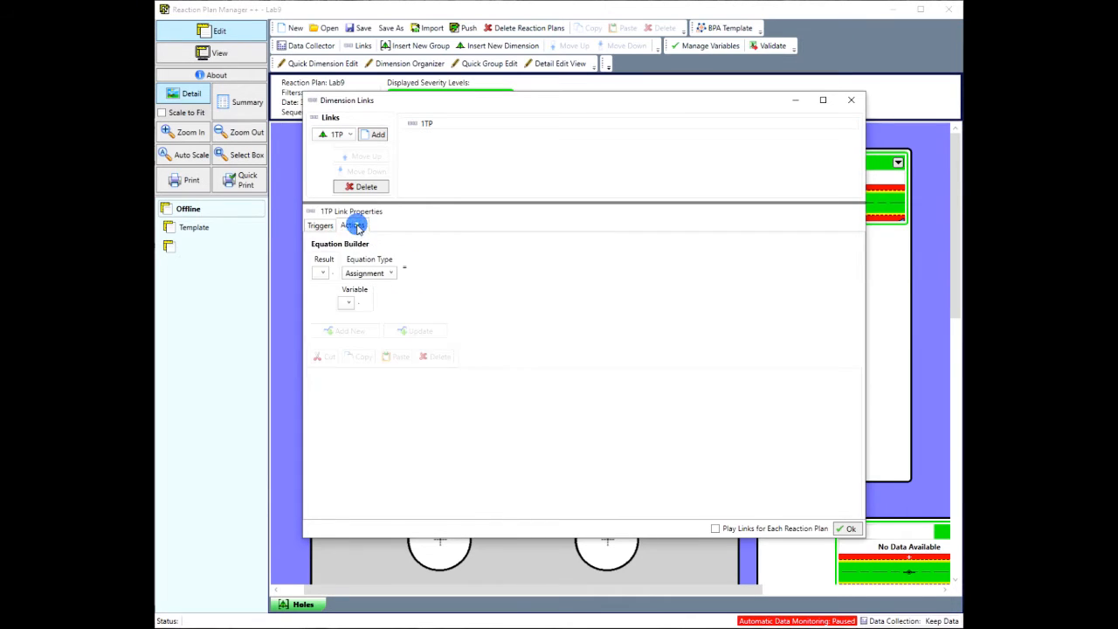
pyautogui.click(319, 226)
pyautogui.click(353, 225)
pyautogui.click(328, 226)
# Add an action to the 1TP link that assigns PI() to user variable S19.
pyautogui.click(353, 225)
pyautogui.click(322, 272)
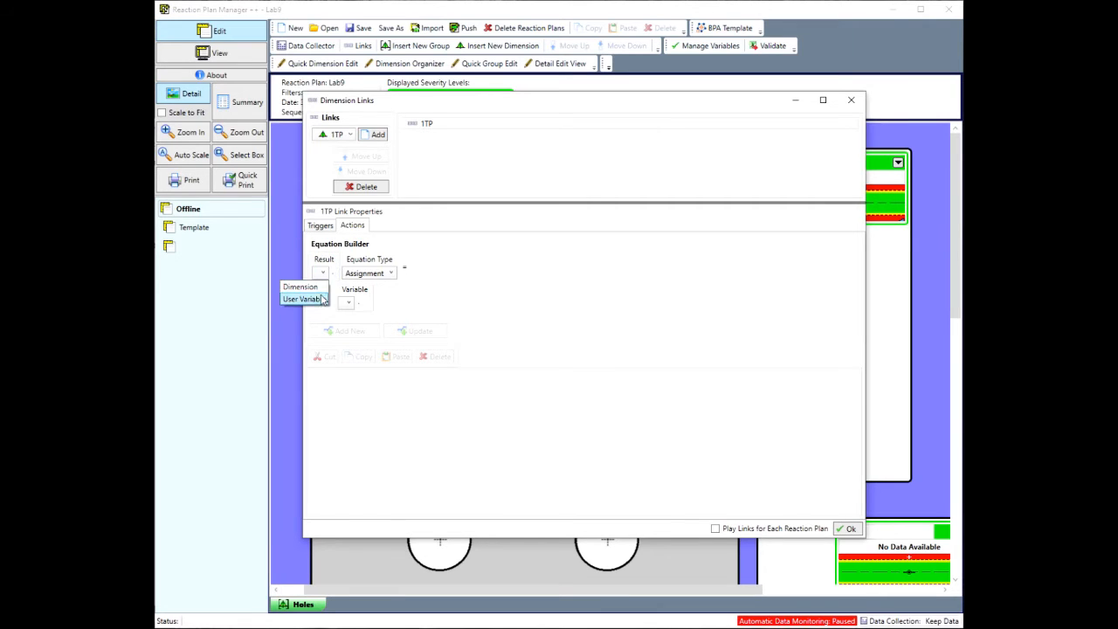
pyautogui.click(323, 299)
pyautogui.click(388, 272)
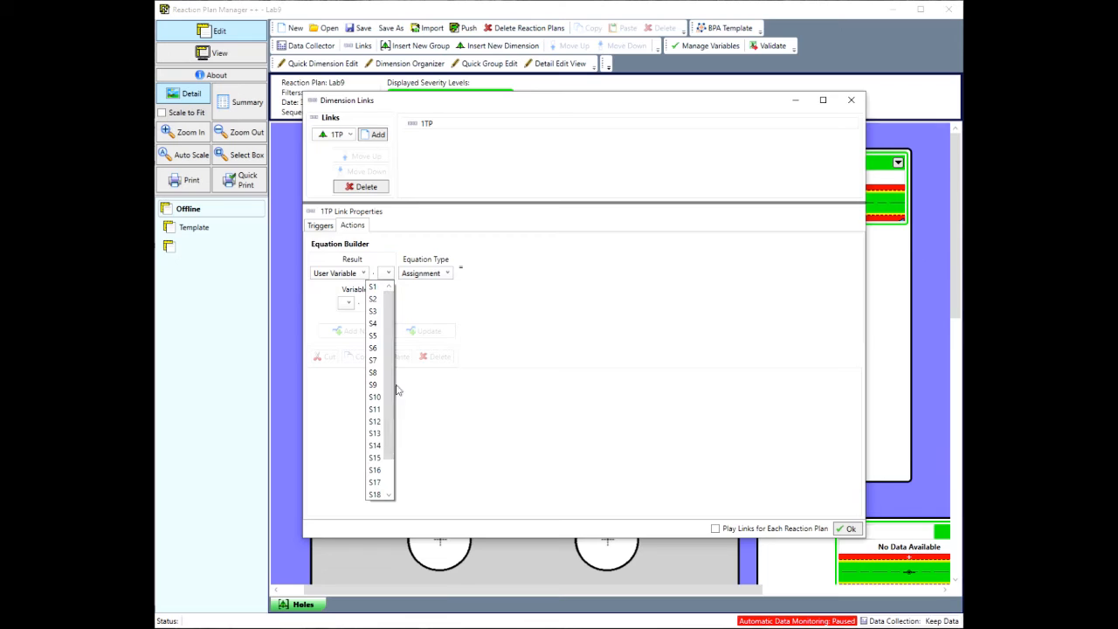
pyautogui.scroll(-1, 390, 419)
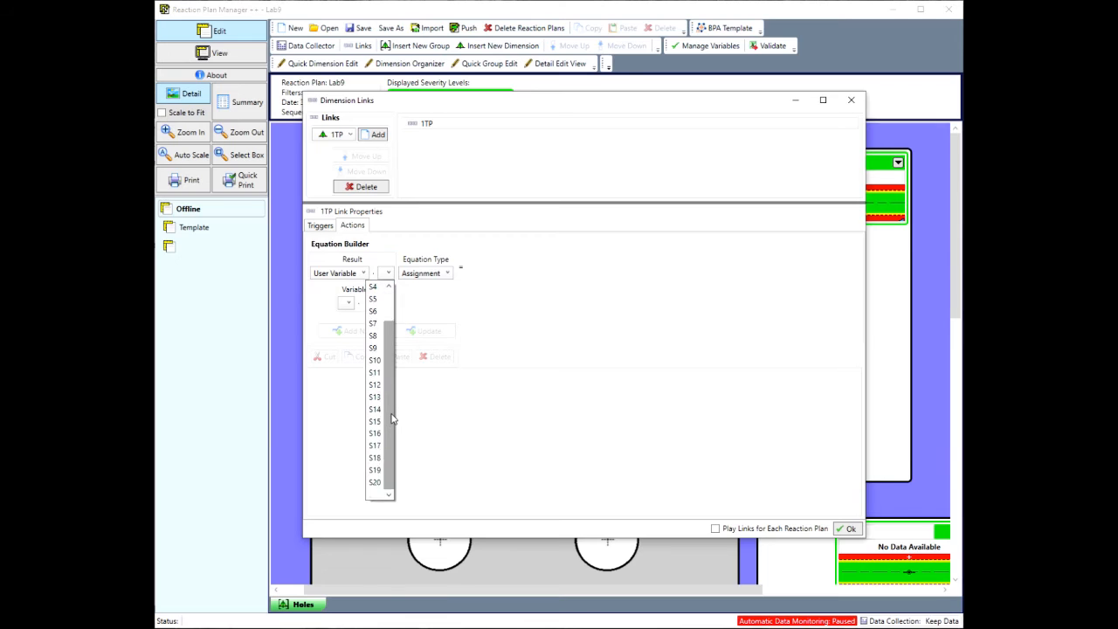
pyautogui.click(376, 470)
pyautogui.click(449, 274)
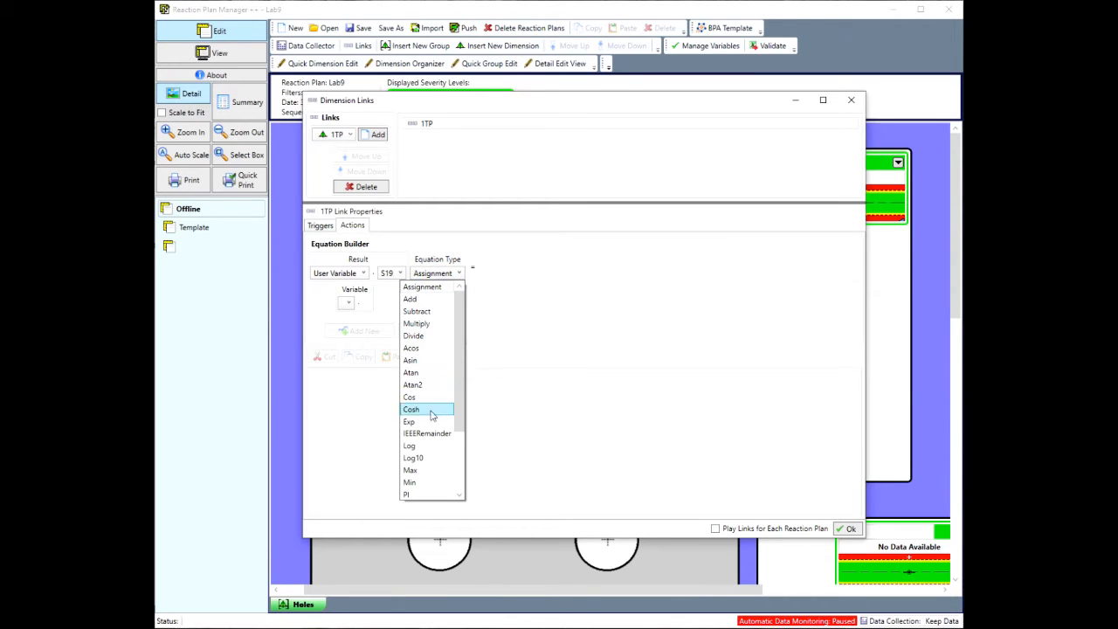
pyautogui.scroll(-1, 426, 485)
pyautogui.click(419, 495)
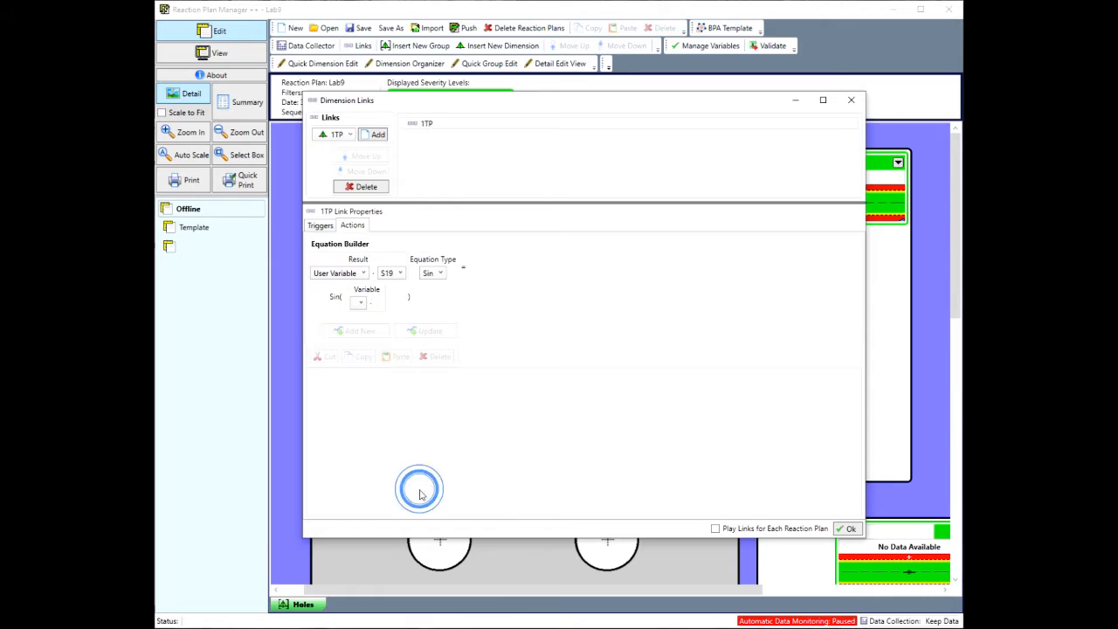
pyautogui.click(441, 271)
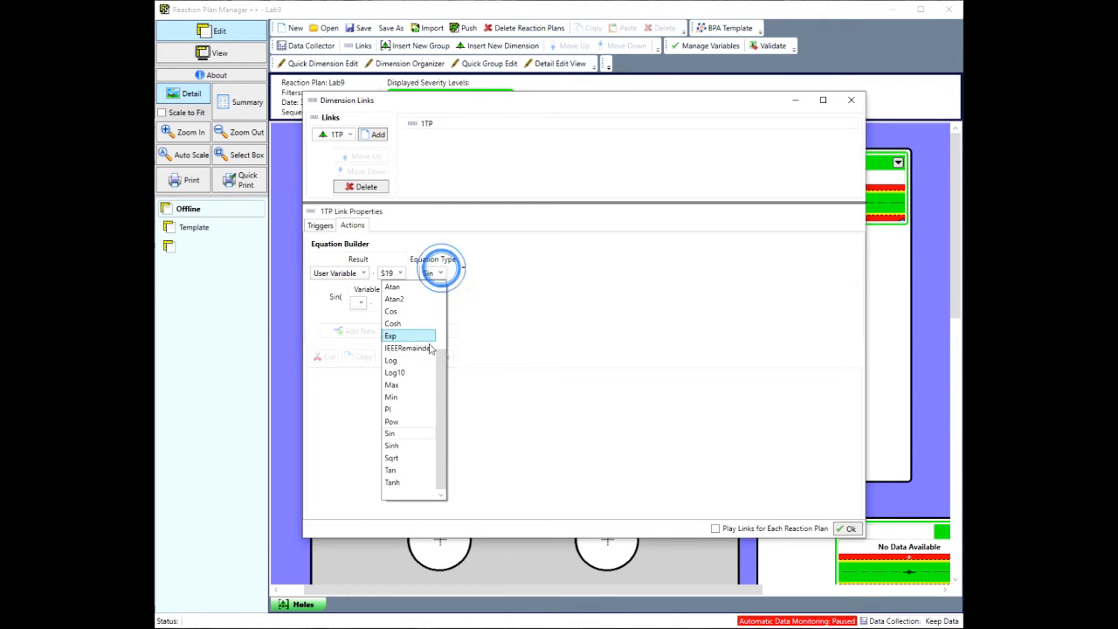
pyautogui.click(401, 408)
pyautogui.click(366, 317)
# Set the next equation's result to user variable S20 and its equation type to Divide.
pyautogui.click(395, 273)
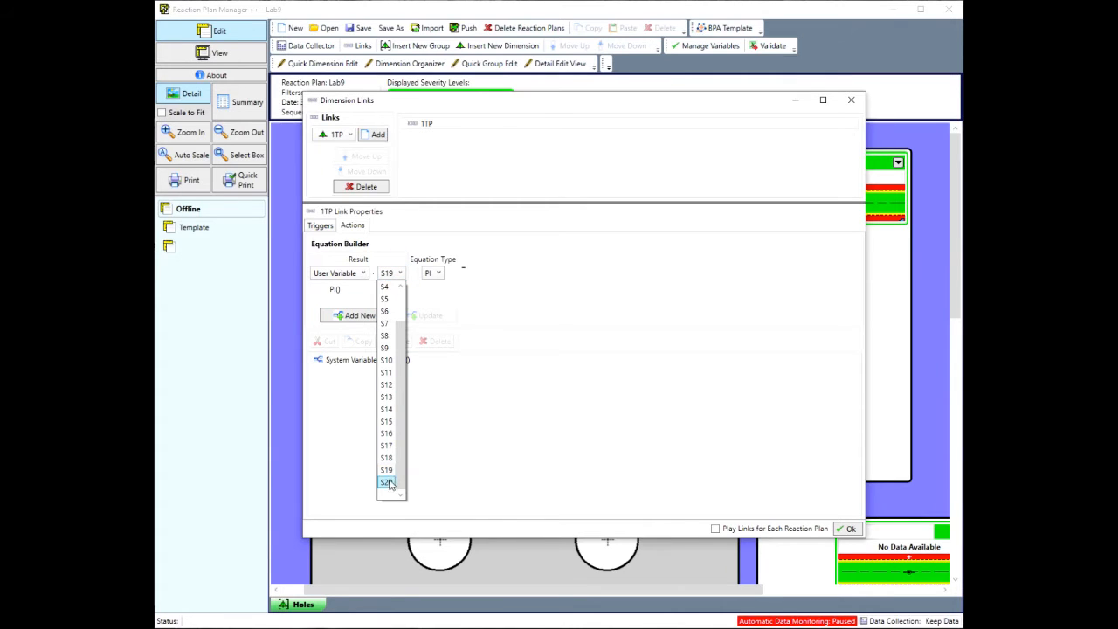
pyautogui.click(387, 482)
pyautogui.click(437, 273)
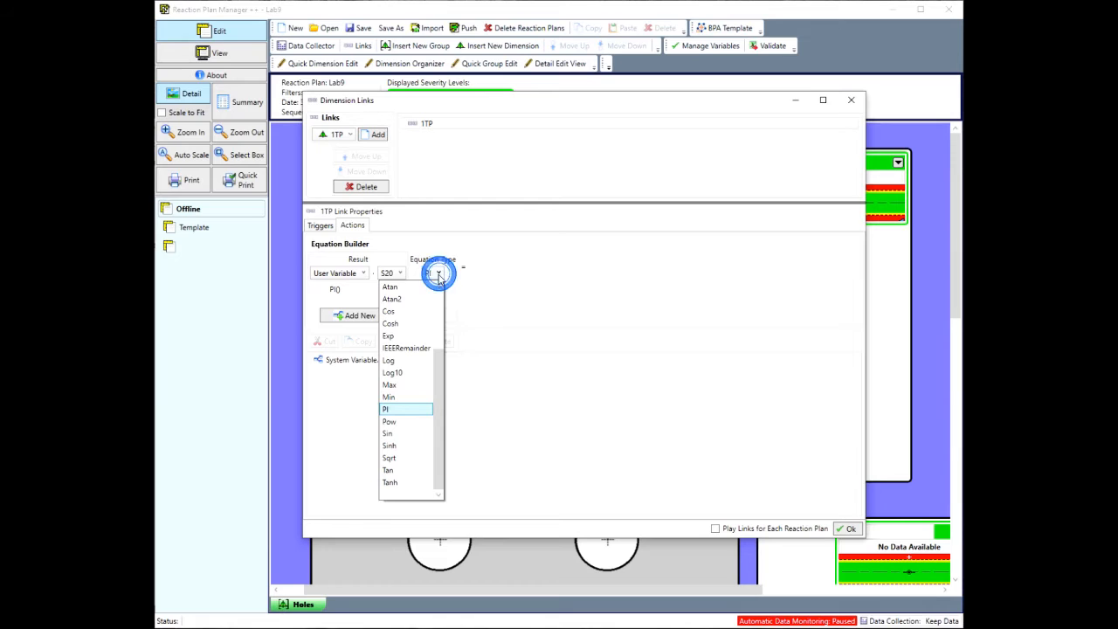
pyautogui.scroll(3, 420, 385)
pyautogui.click(415, 335)
# Add the S20 equation as user value 180 divided by user variable S19.
pyautogui.click(348, 303)
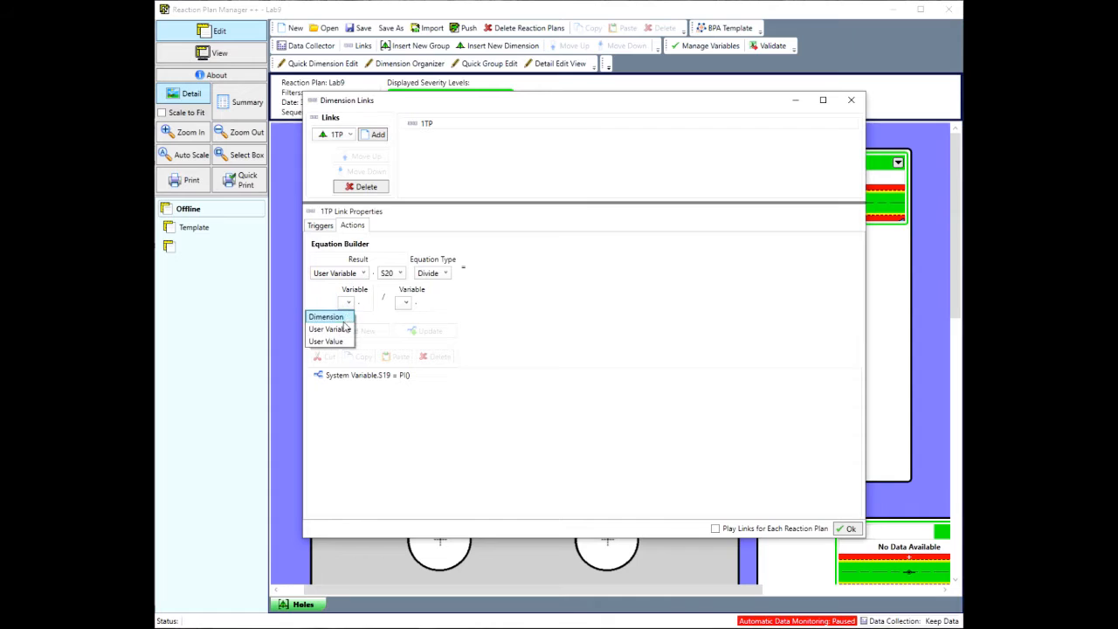
pyautogui.click(340, 341)
pyautogui.click(452, 305)
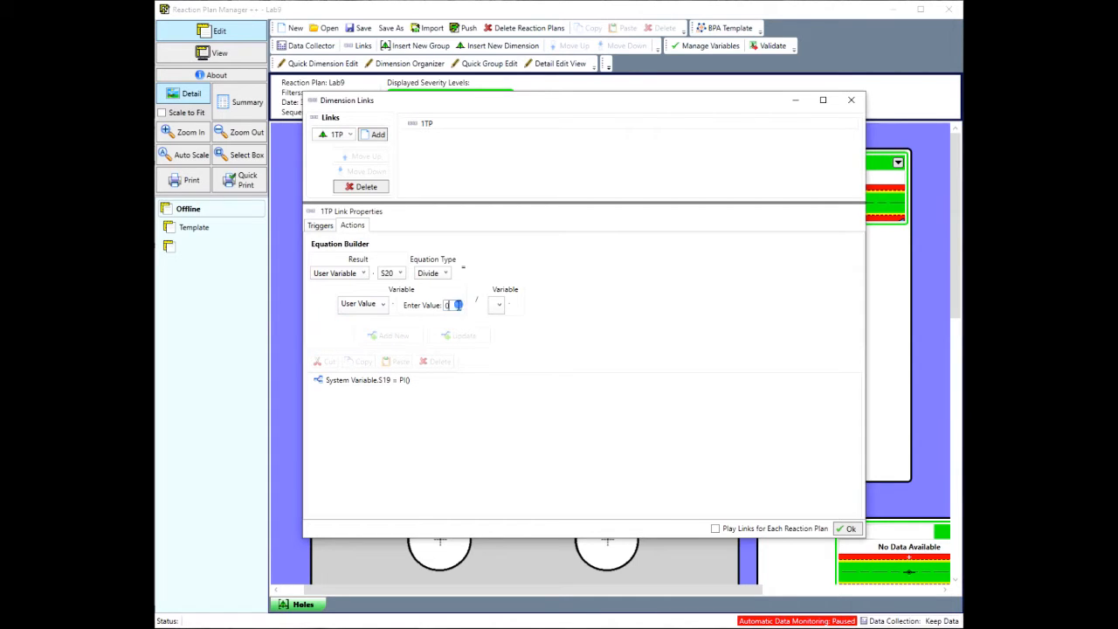
pyautogui.write('180')
pyautogui.click(499, 306)
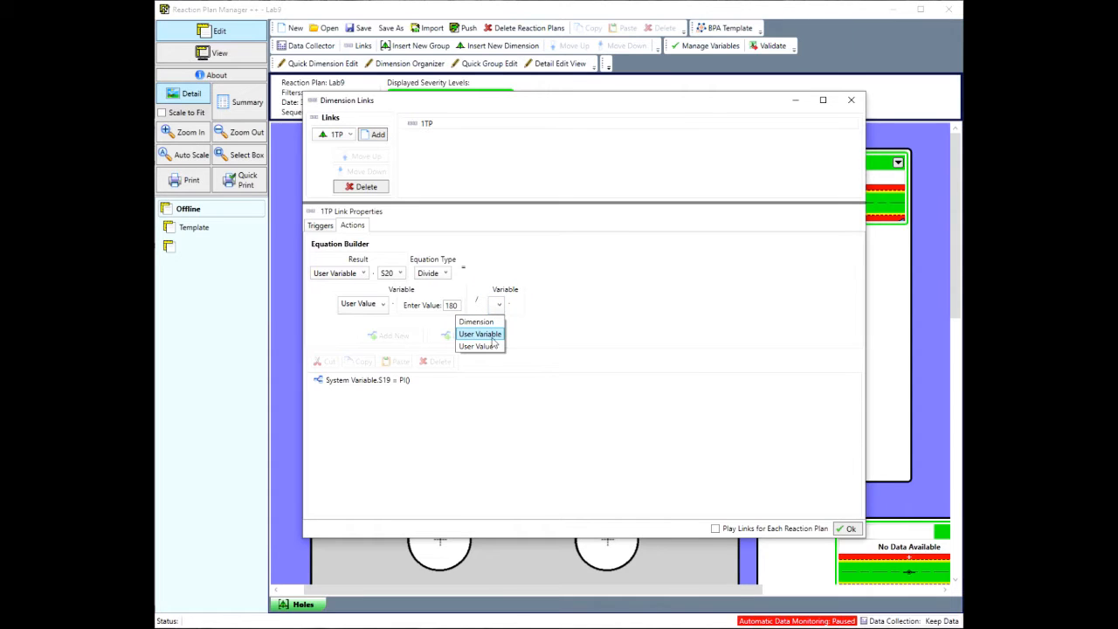
pyautogui.click(493, 337)
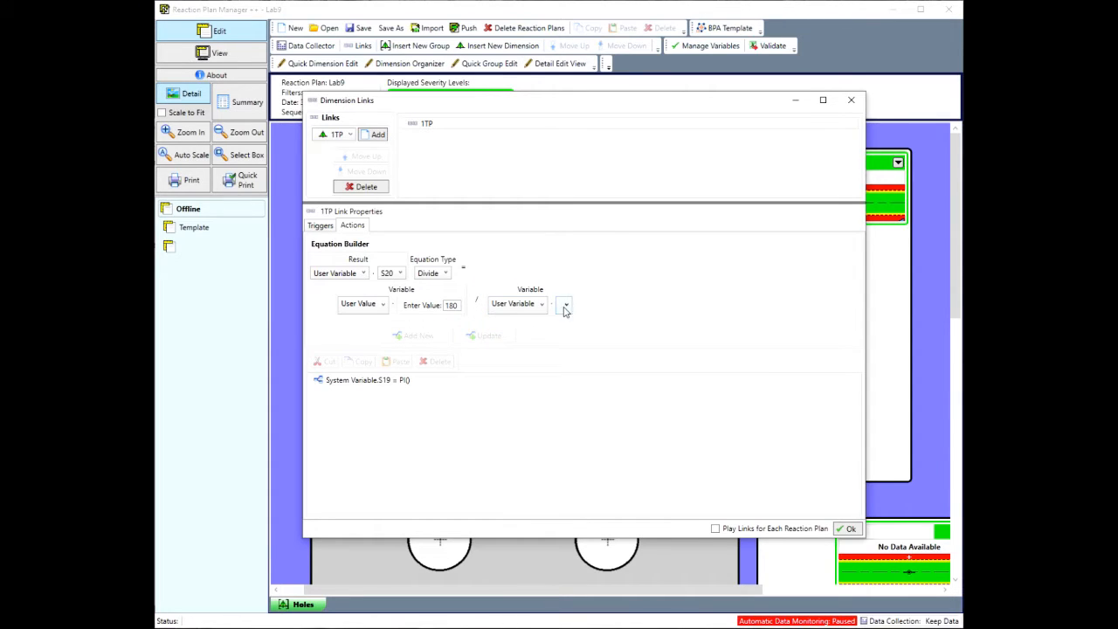
pyautogui.click(565, 304)
pyautogui.scroll(-2, 562, 515)
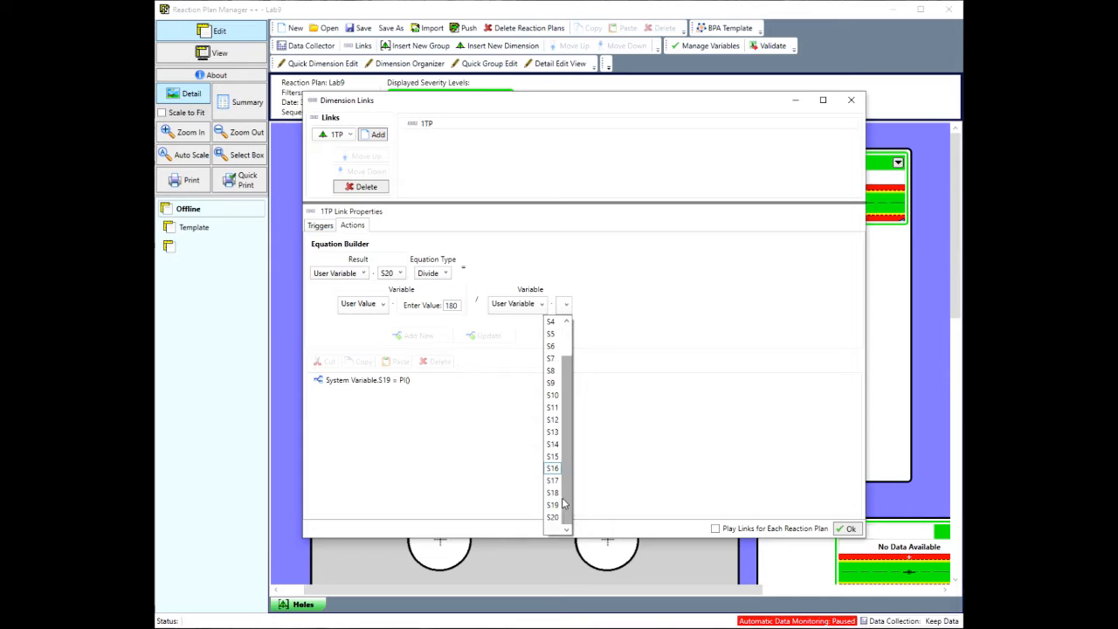
pyautogui.click(556, 507)
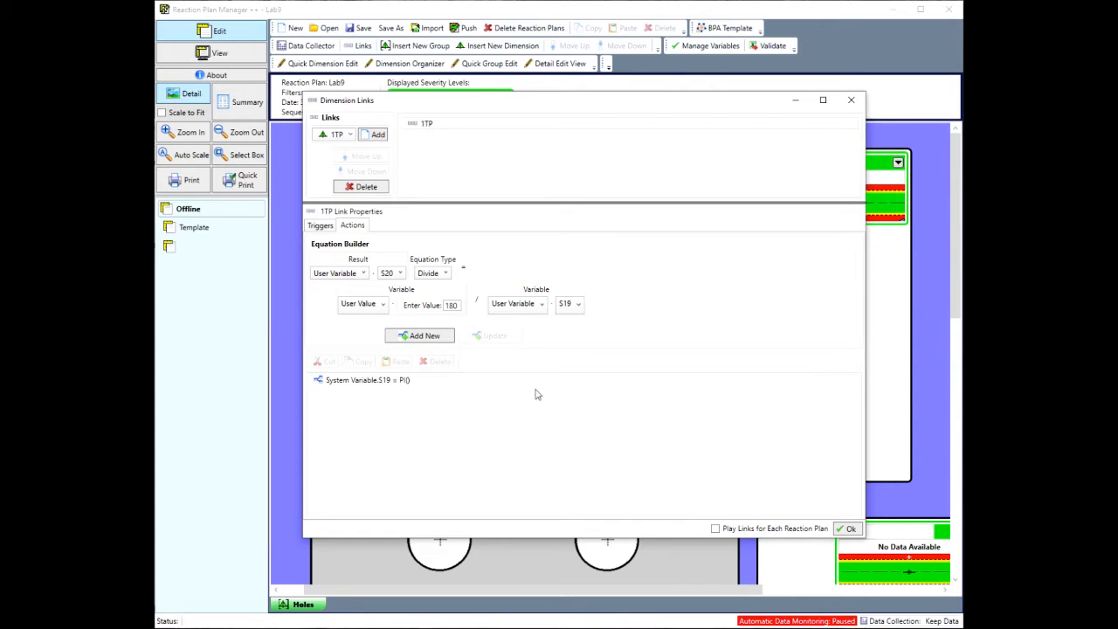
pyautogui.click(436, 344)
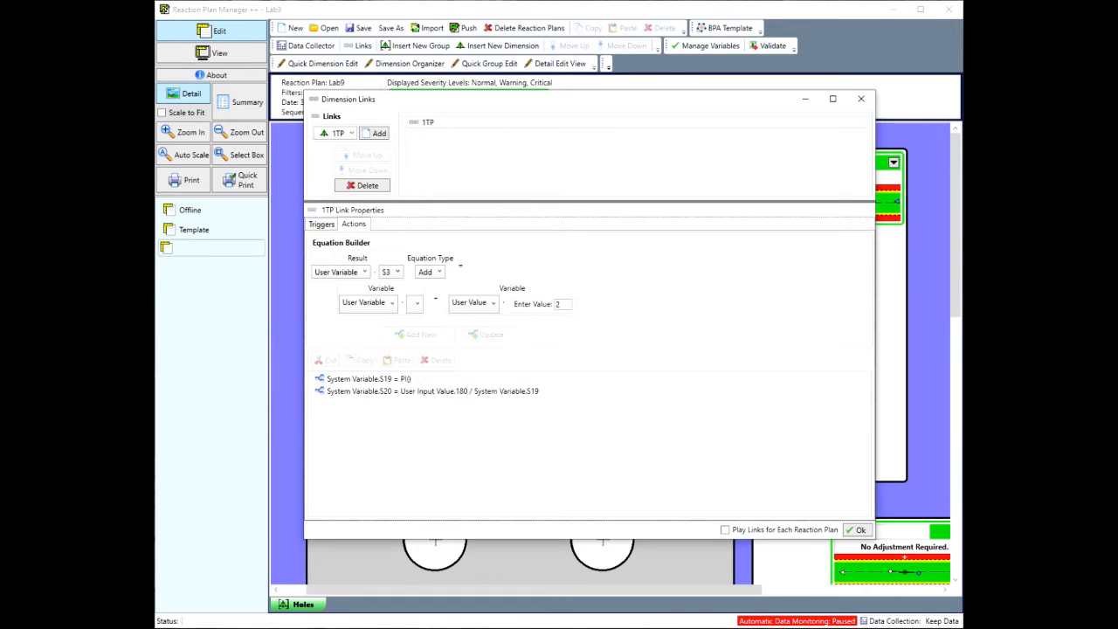
# Add a second link for dimension 1TP and enable all of its triggers.
pyautogui.click(351, 137)
pyautogui.click(350, 137)
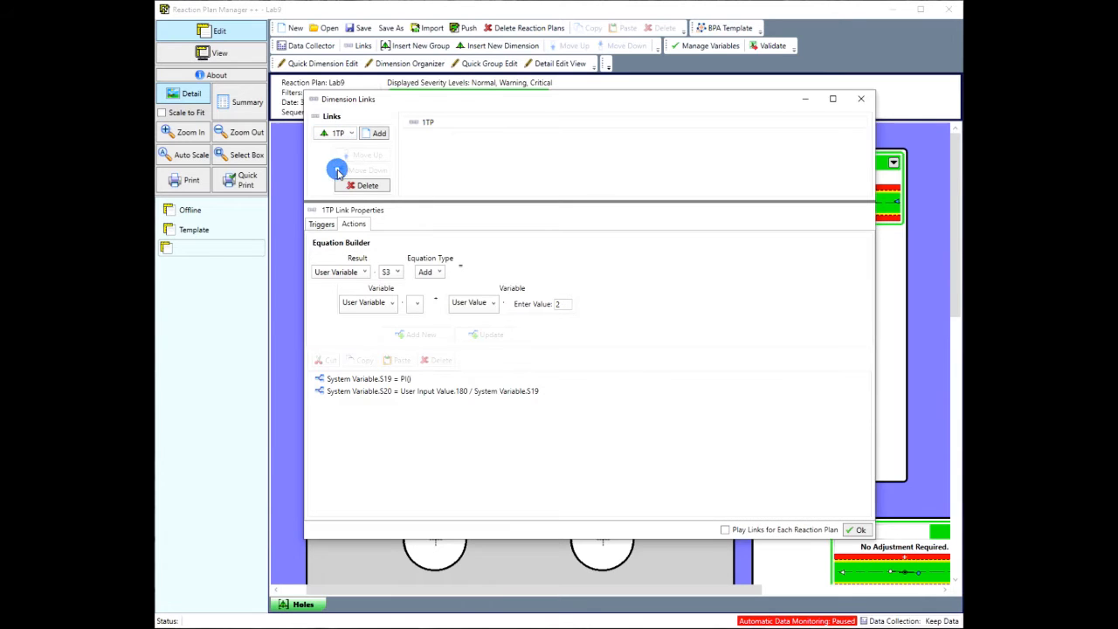
pyautogui.click(380, 133)
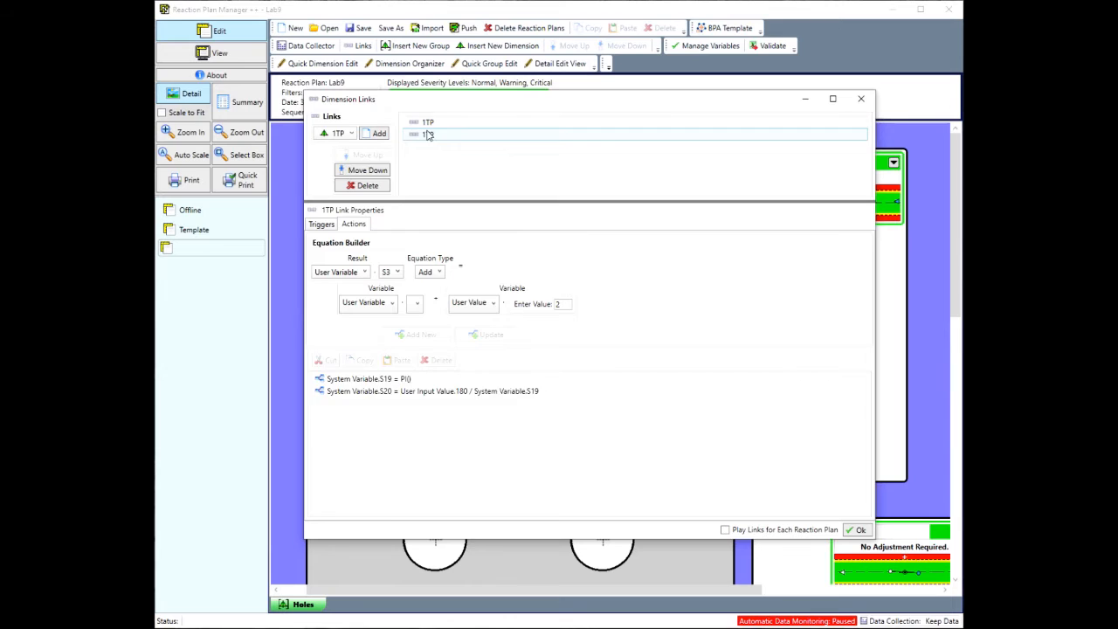
pyautogui.click(428, 134)
pyautogui.click(321, 224)
pyautogui.click(341, 333)
# Set the second 1TP link's equation result to user variable S1 and its equation type to Pow.
pyautogui.click(354, 225)
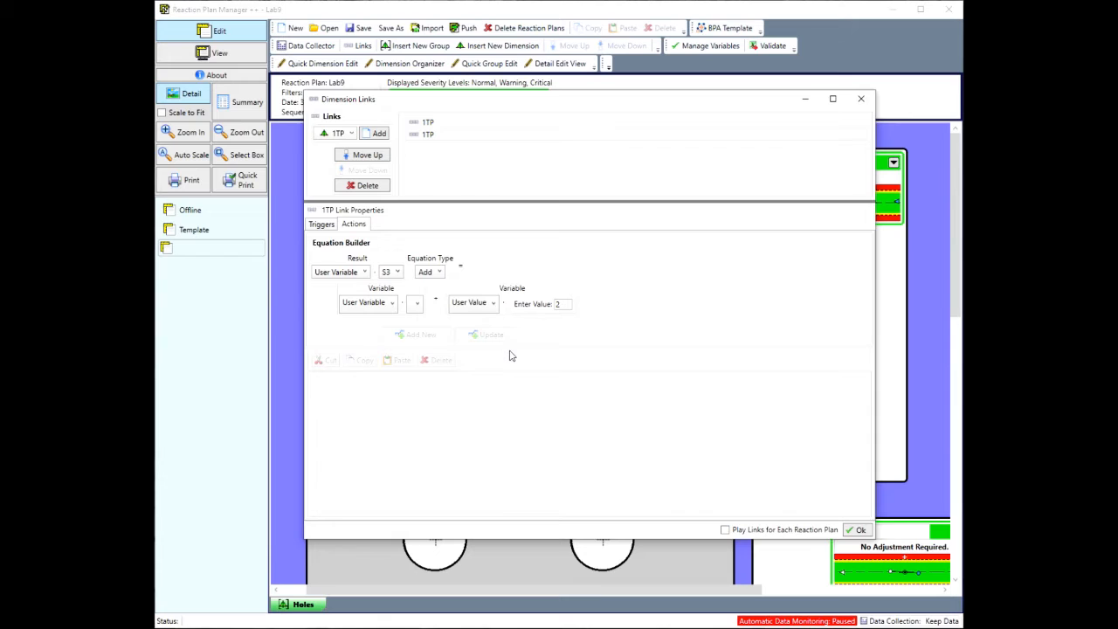
pyautogui.click(363, 271)
pyautogui.click(346, 297)
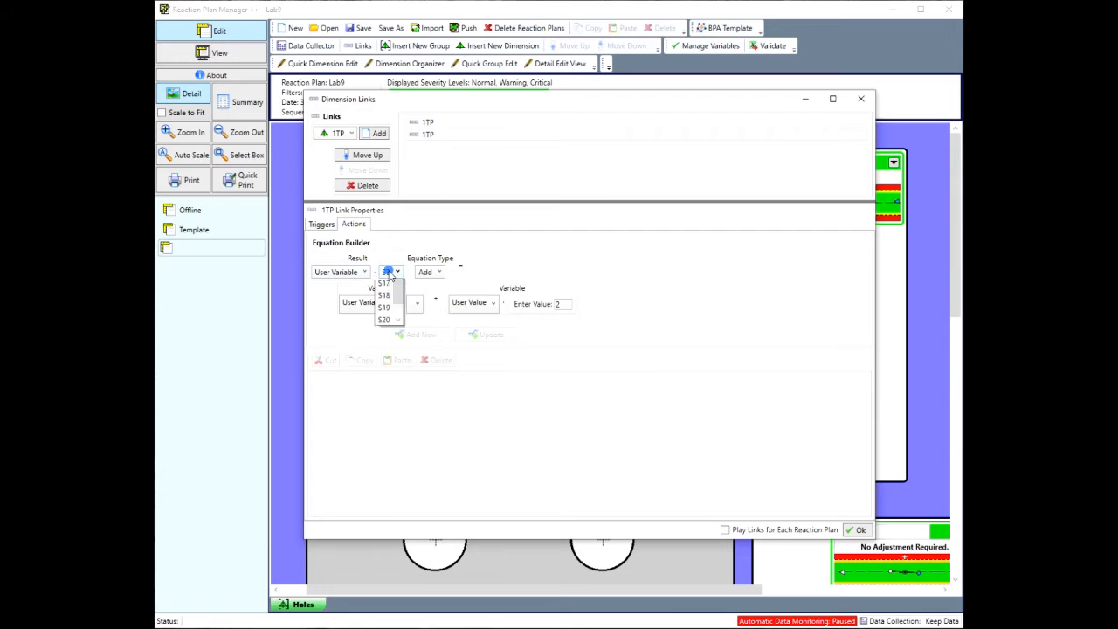
pyautogui.click(390, 272)
pyautogui.moveTo(397, 326); pyautogui.dragTo(396, 303)
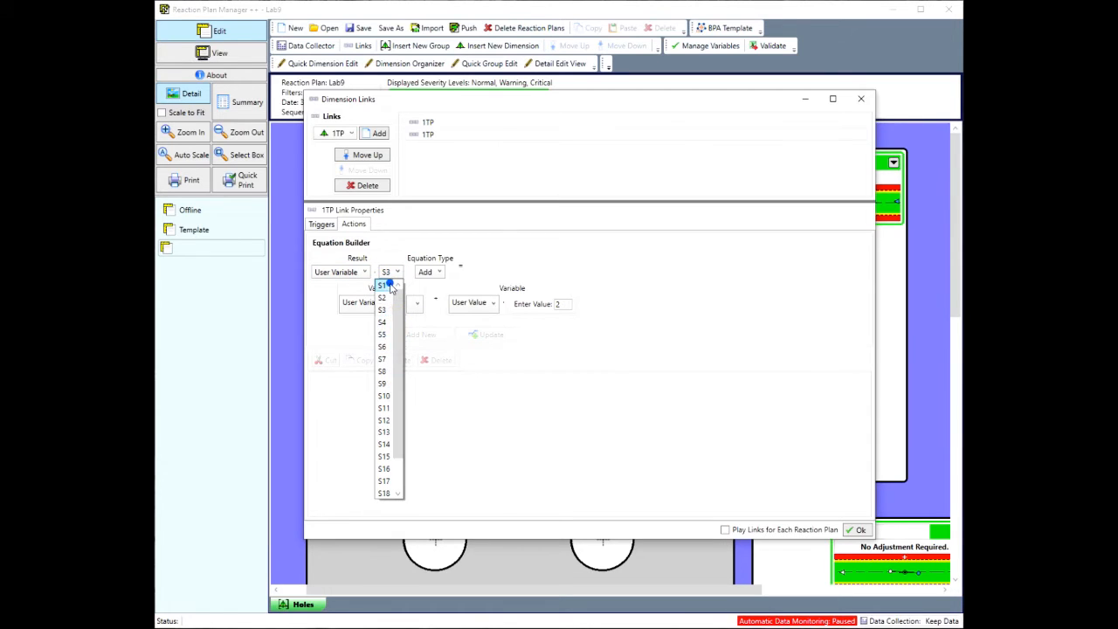
pyautogui.click(390, 283)
pyautogui.click(440, 274)
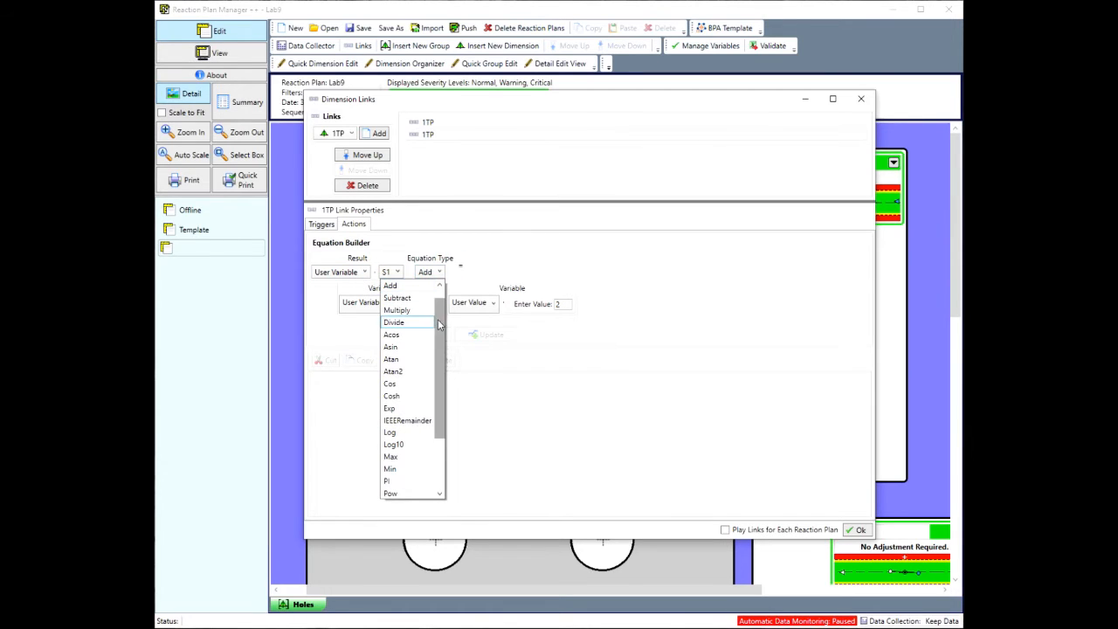
pyautogui.moveTo(441, 314); pyautogui.dragTo(440, 364)
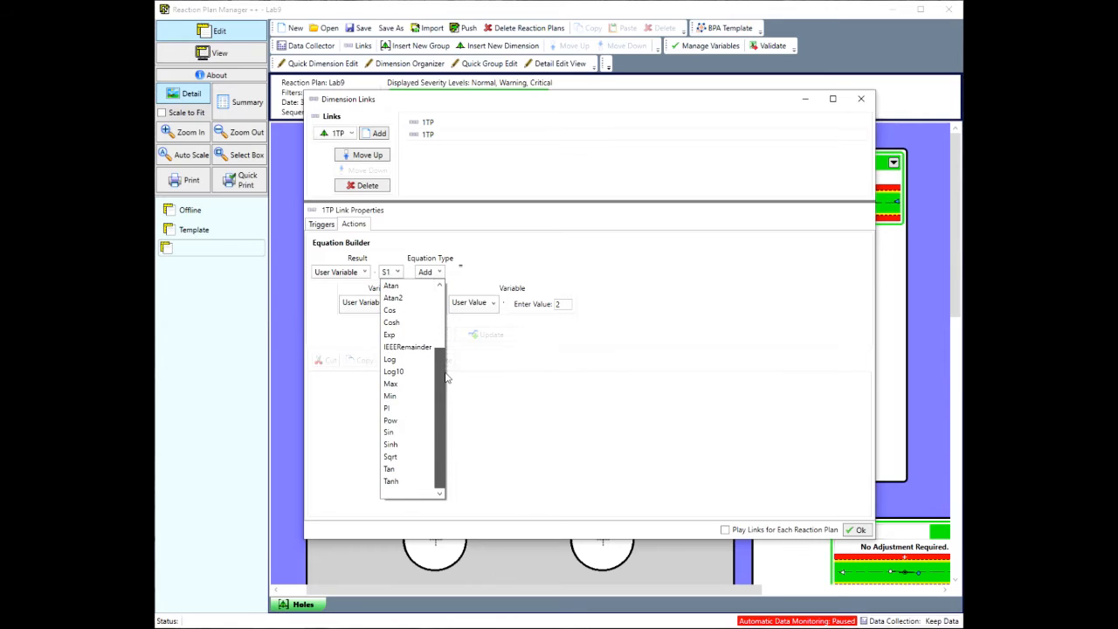
pyautogui.click(401, 424)
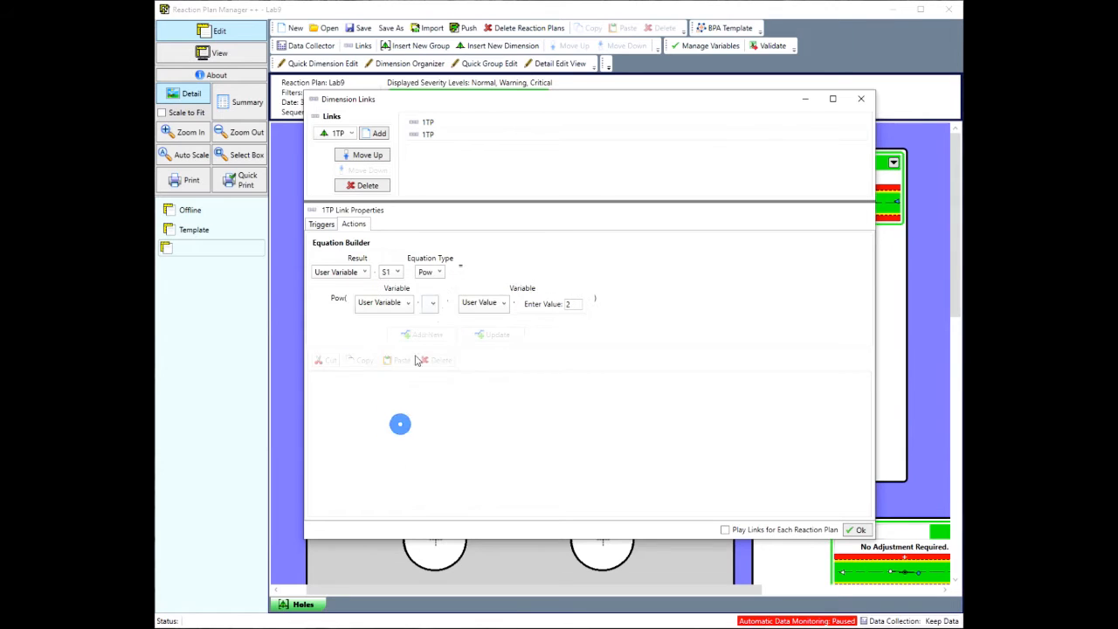
# Add the S1 equation as the Last Run Average of dimension 1X raised to user value 2.
pyautogui.click(402, 306)
pyautogui.click(394, 319)
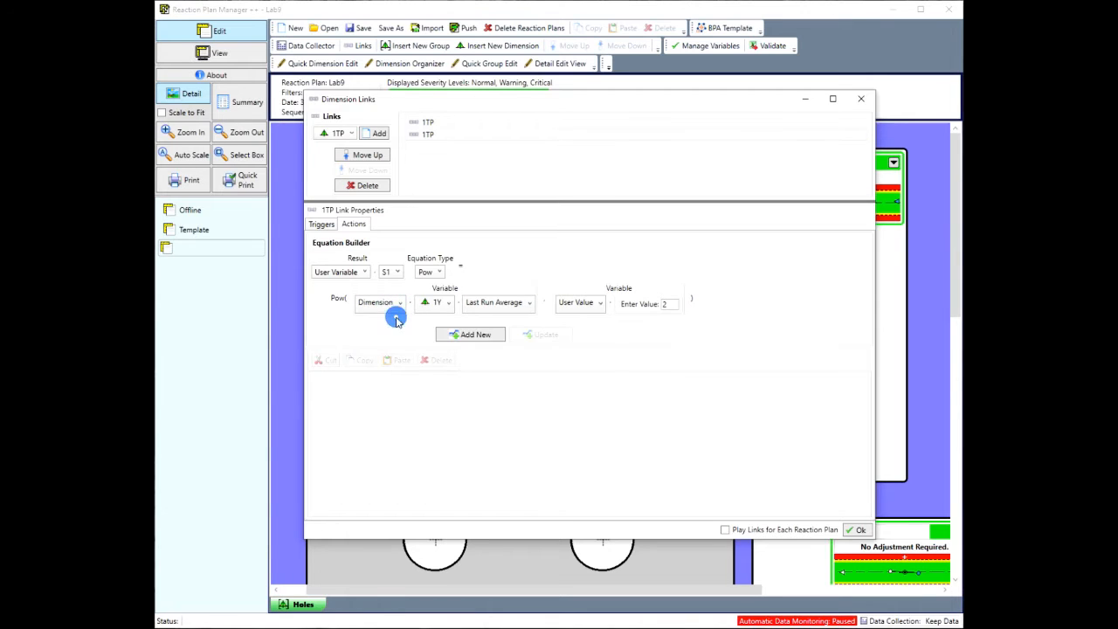
pyautogui.click(448, 302)
pyautogui.click(428, 318)
pyautogui.click(470, 334)
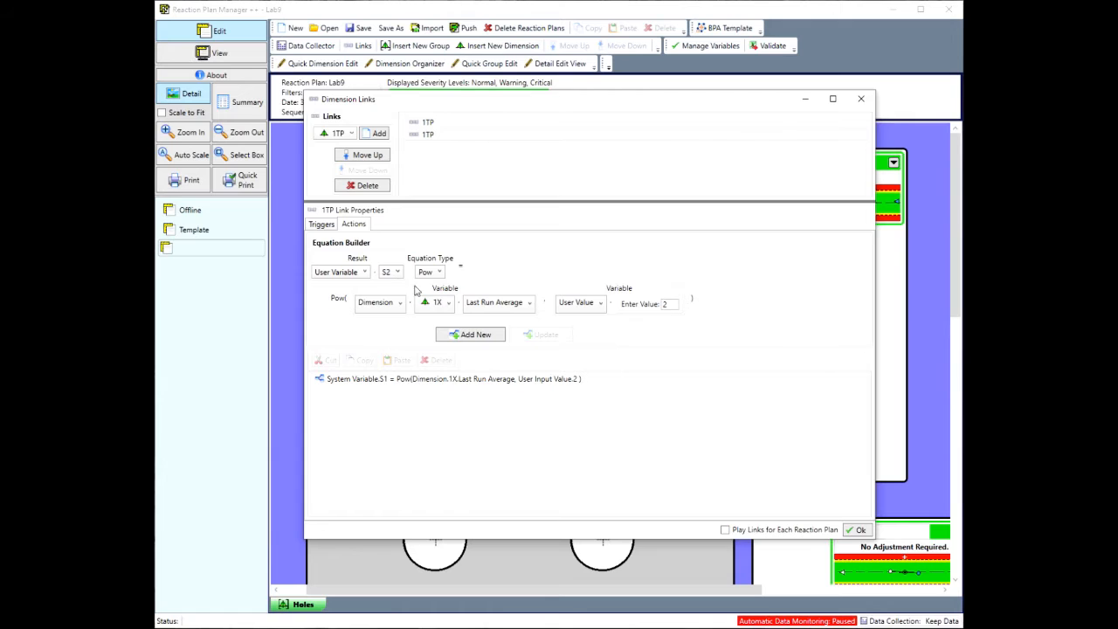
# Add the S2 equation as the Last Run Average of dimension 1Y raised to user value 2.
pyautogui.click(431, 303)
pyautogui.click(436, 333)
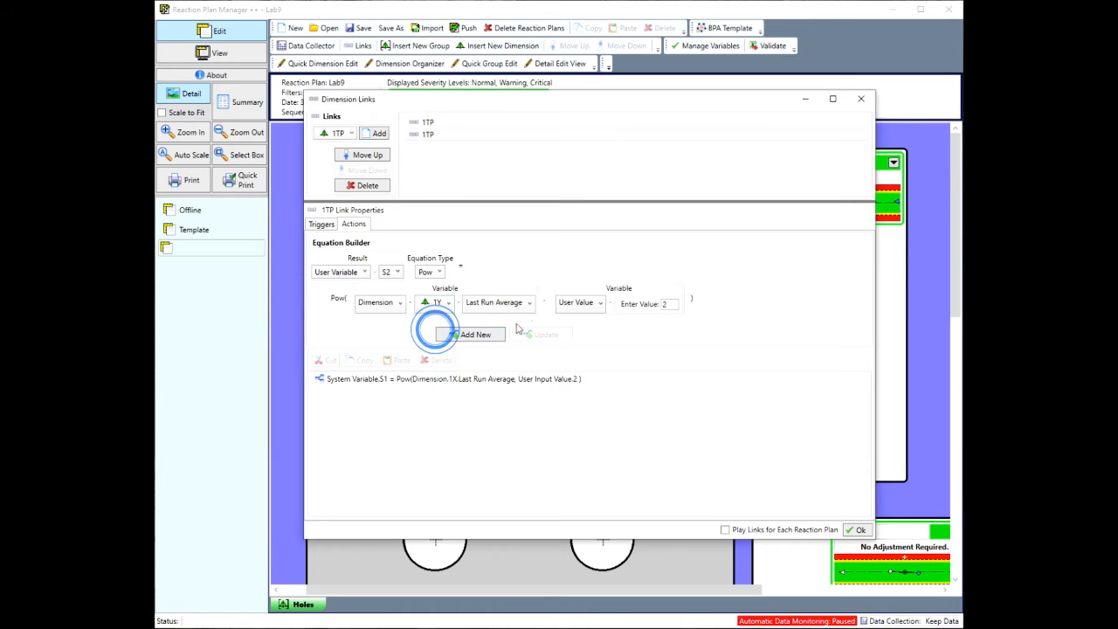
pyautogui.click(483, 338)
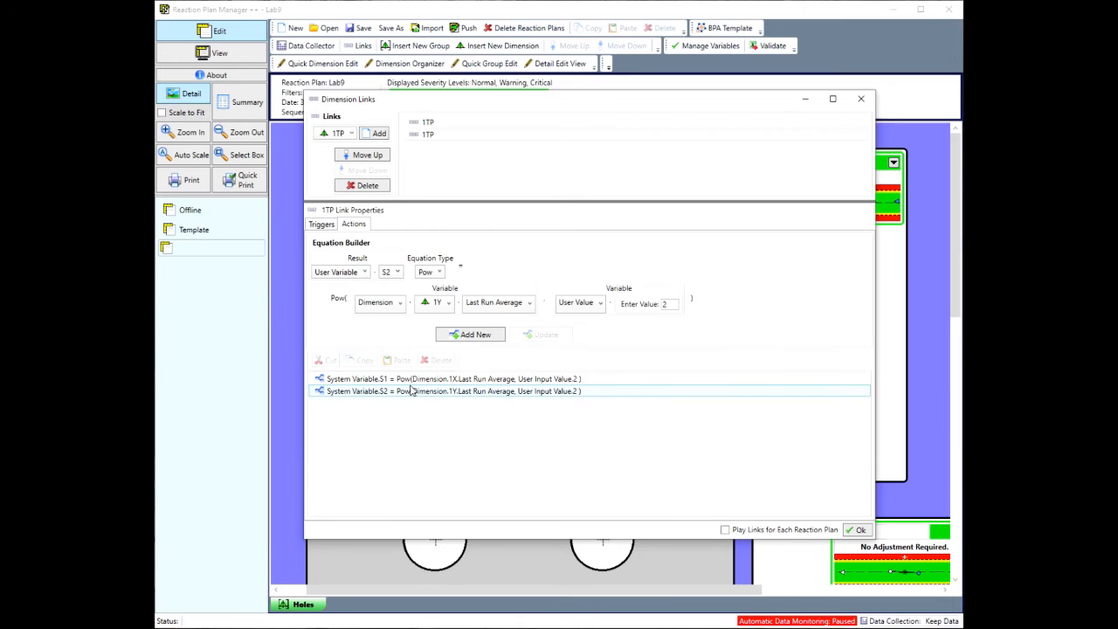
# Set the next equation's result to user variable S3 and its equation type to Add.
pyautogui.click(396, 272)
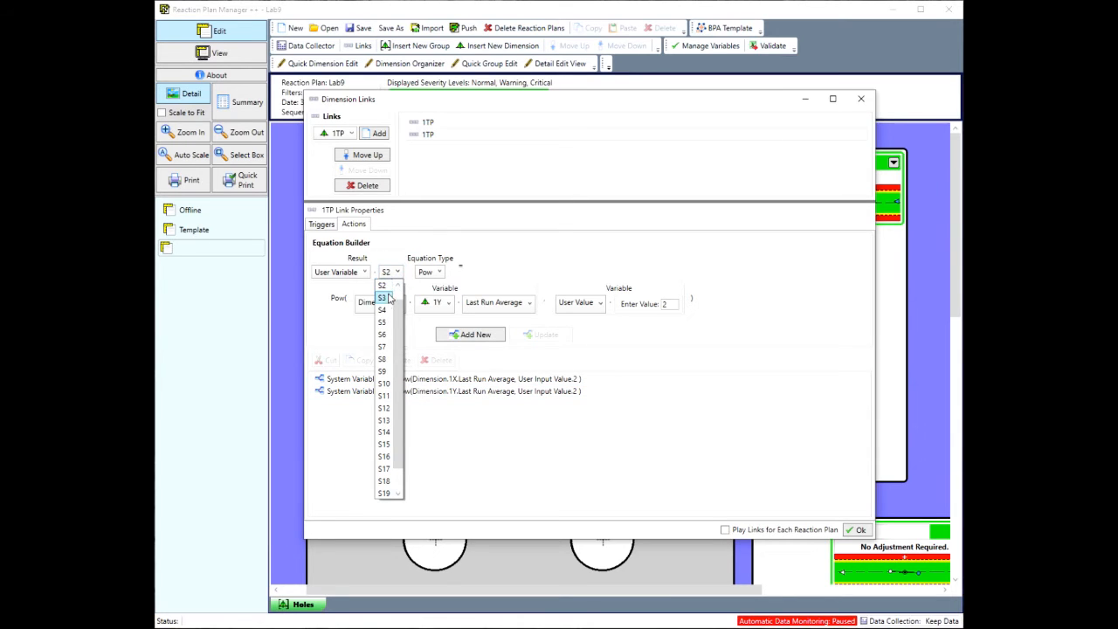
pyautogui.click(387, 298)
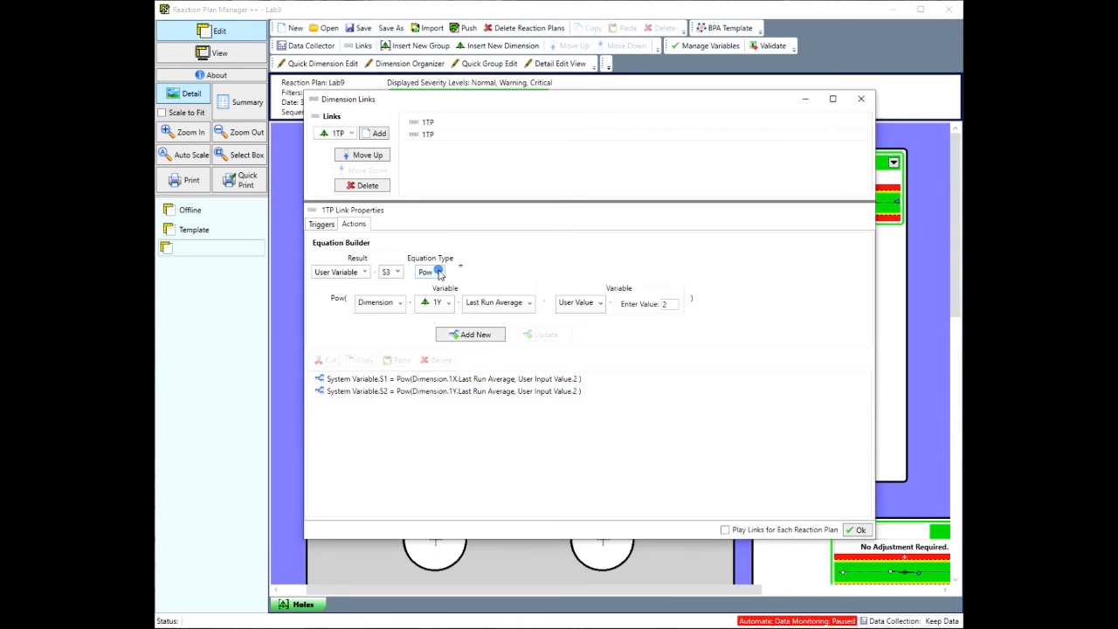
pyautogui.click(440, 271)
pyautogui.scroll(3, 412, 306)
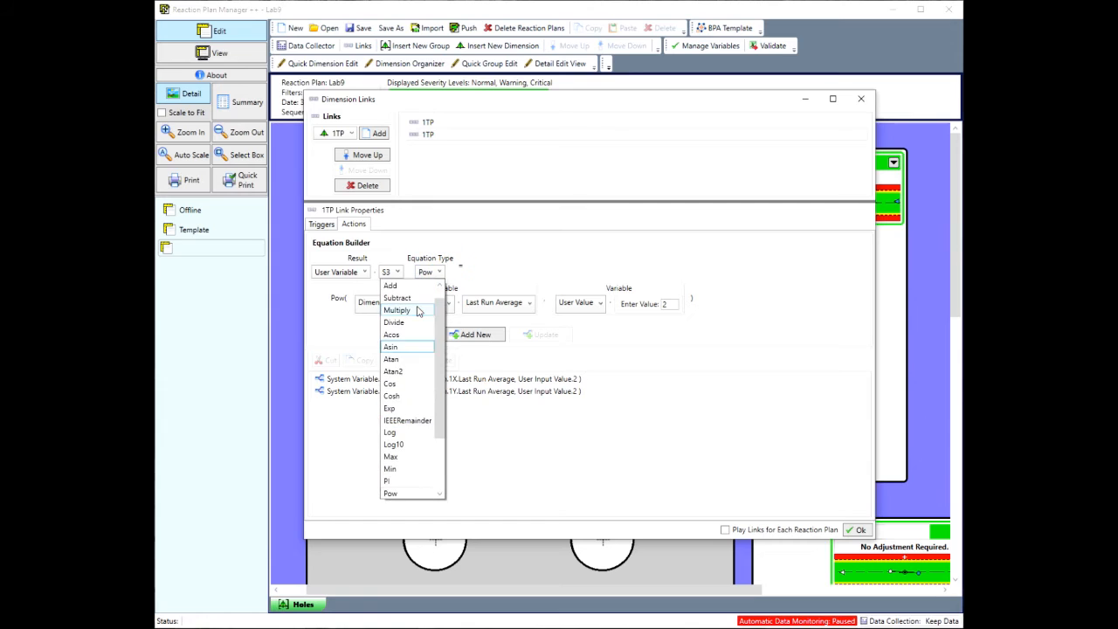
pyautogui.click(390, 286)
# Add the S3 equation as the sum of user variables S1 and S2.
pyautogui.click(376, 306)
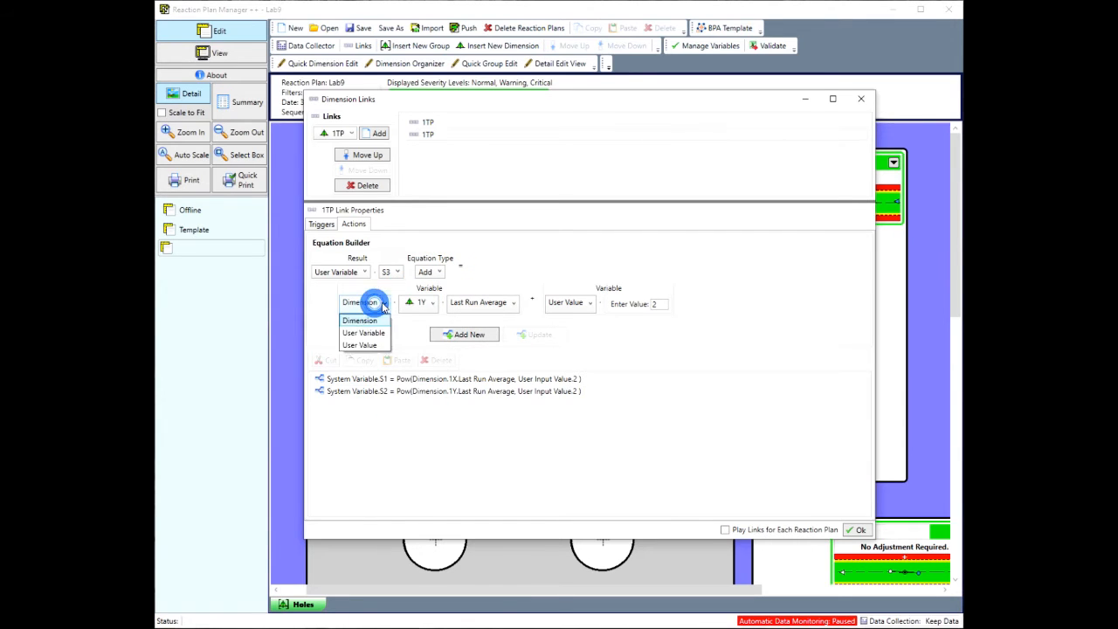
pyautogui.click(362, 332)
pyautogui.click(414, 304)
pyautogui.scroll(3, 407, 319)
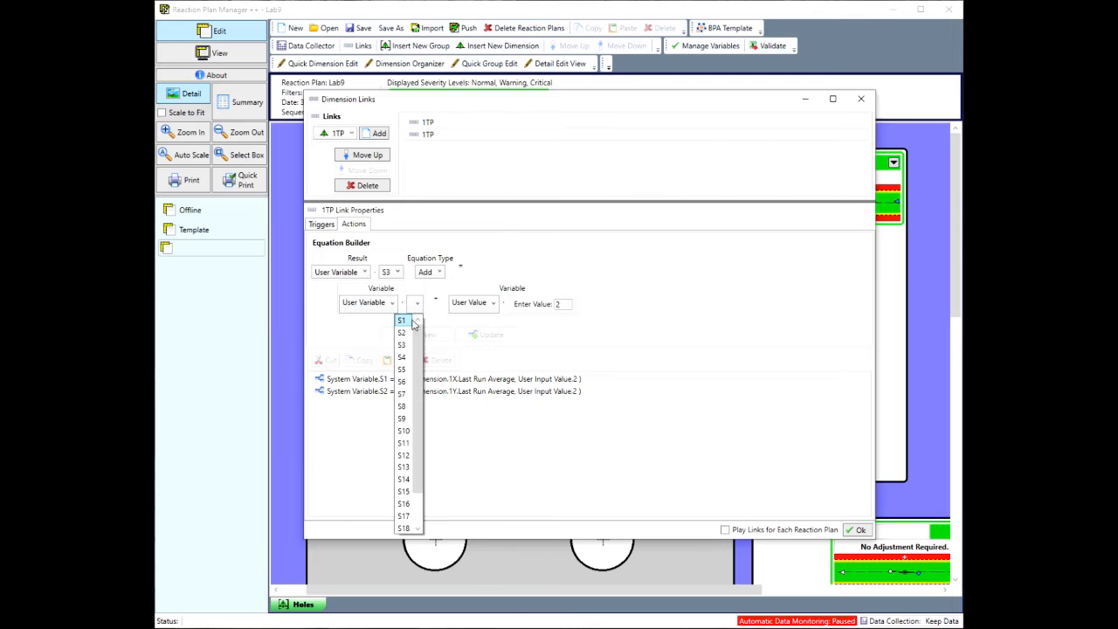
pyautogui.click(408, 322)
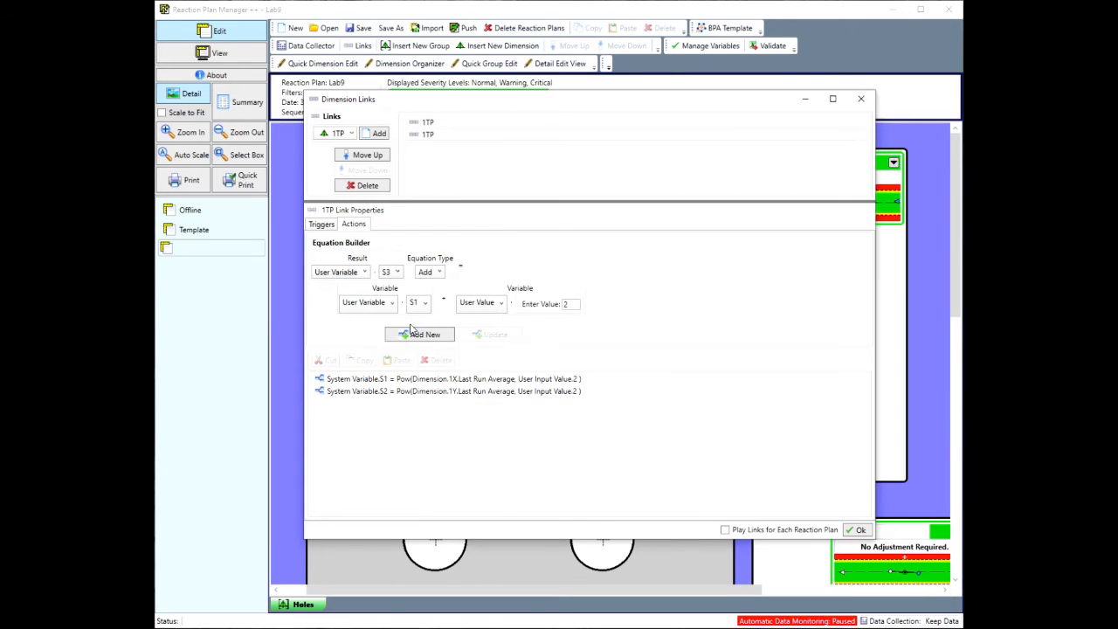
pyautogui.click(486, 308)
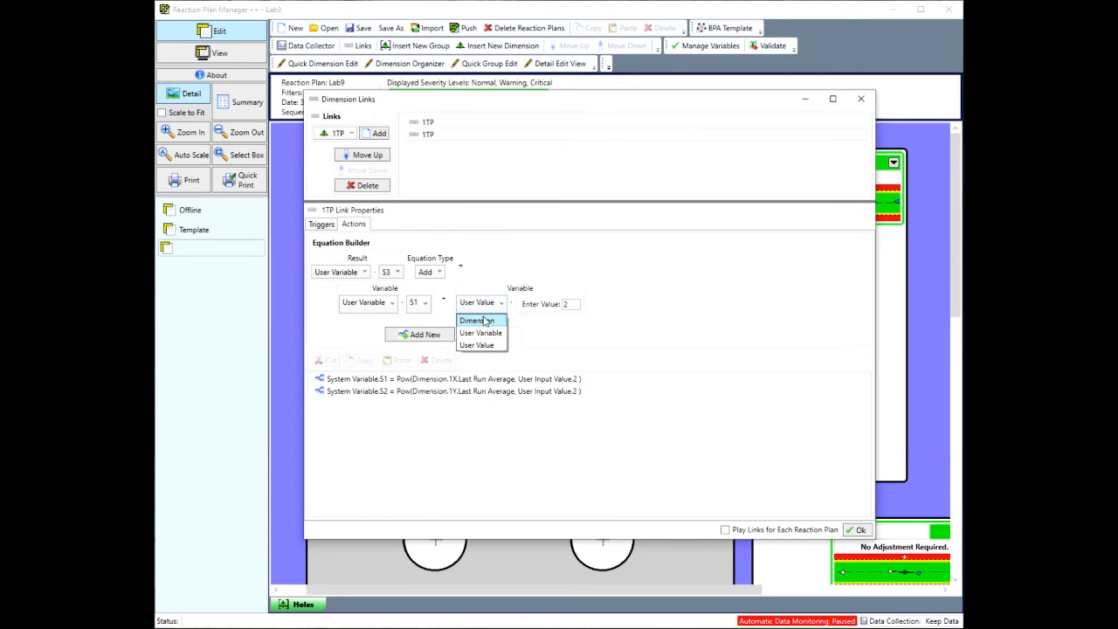
pyautogui.click(481, 333)
pyautogui.click(534, 302)
pyautogui.scroll(3, 524, 349)
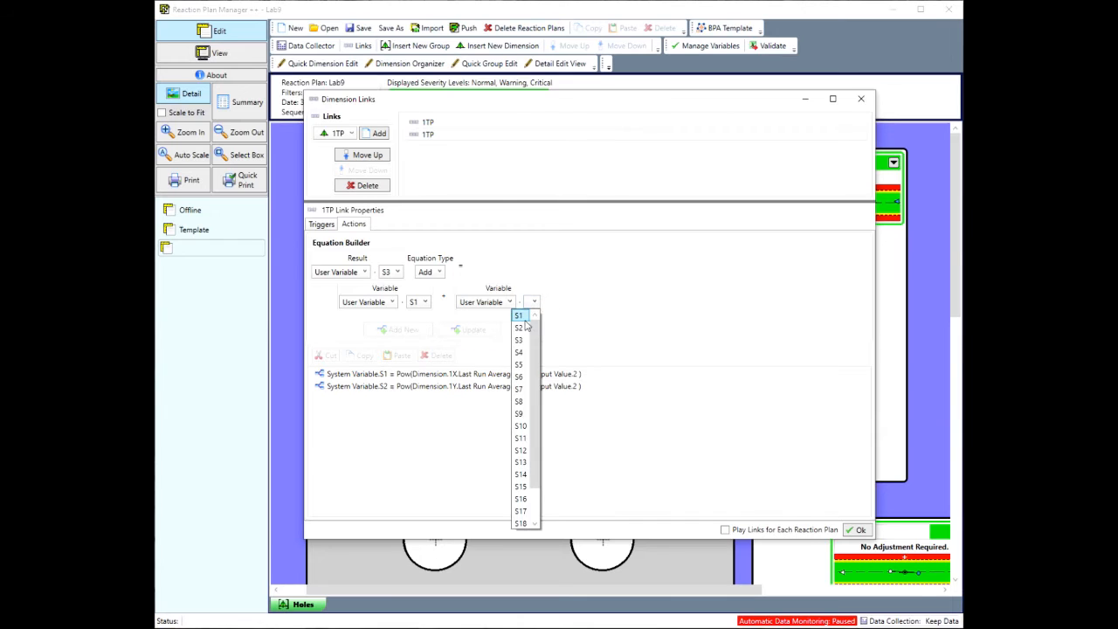
pyautogui.click(521, 326)
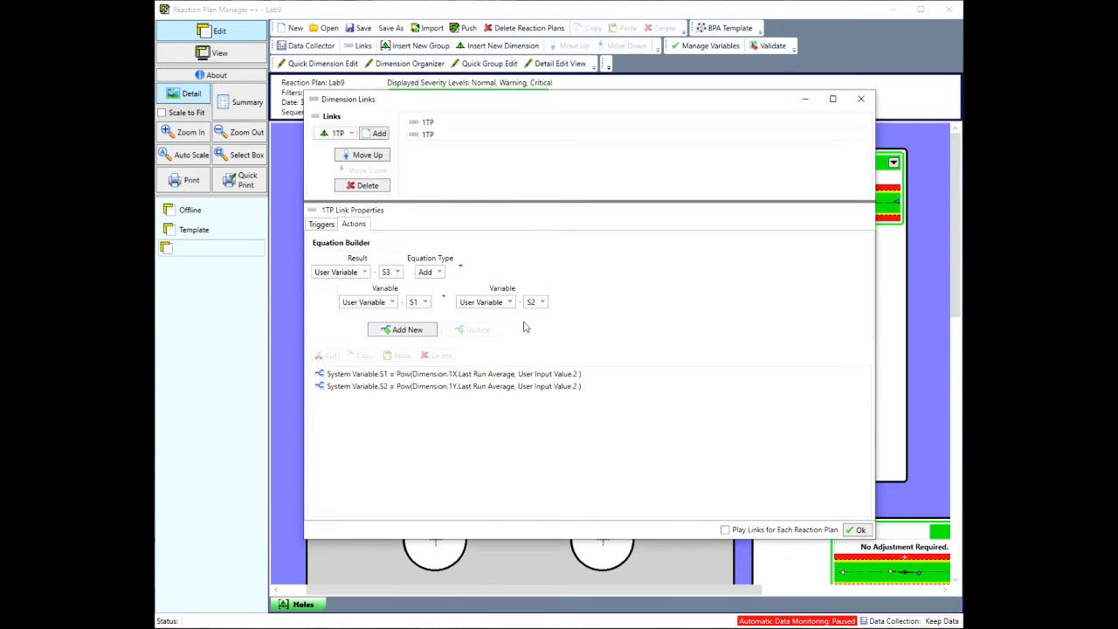
pyautogui.click(400, 332)
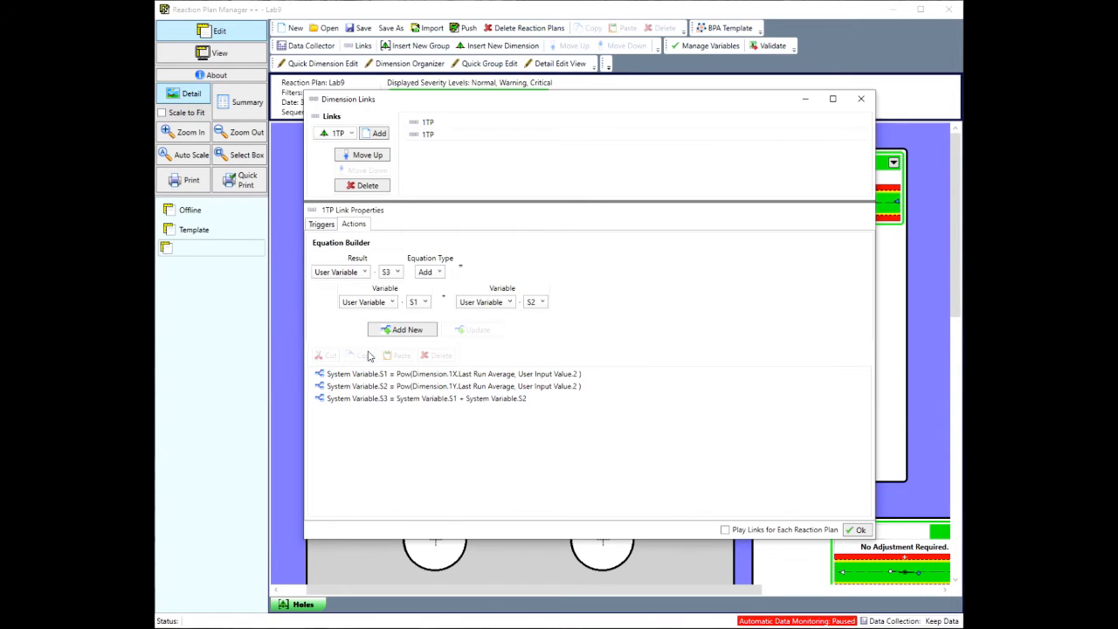
# Set the next equation's result to MiscVar1 of dimension 1TP and its equation type to Sqrt.
pyautogui.click(363, 273)
pyautogui.click(347, 286)
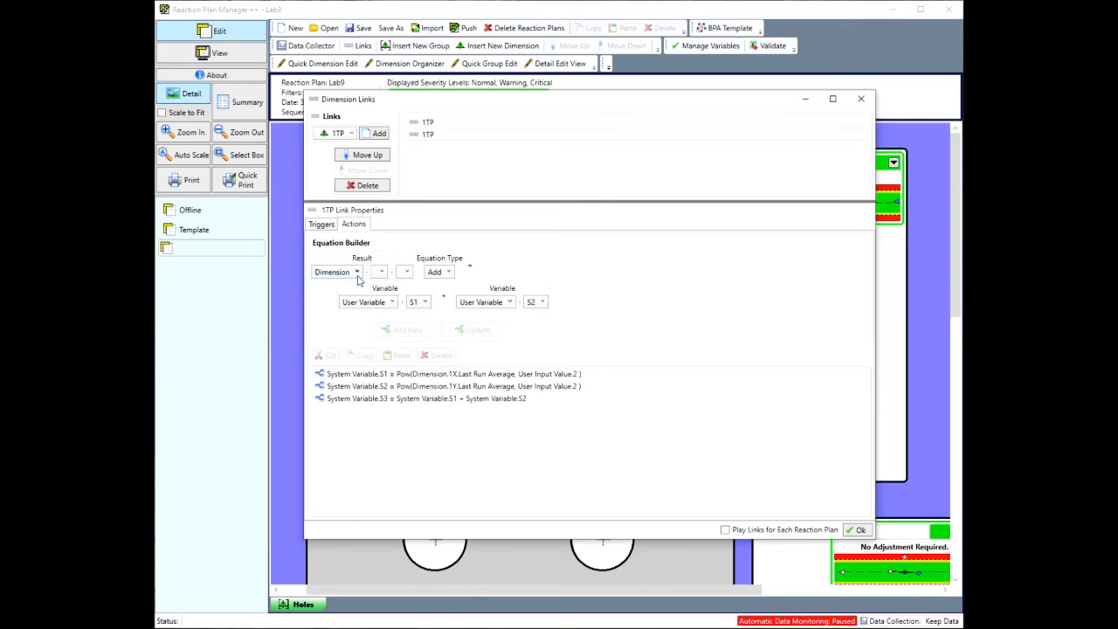
pyautogui.click(381, 272)
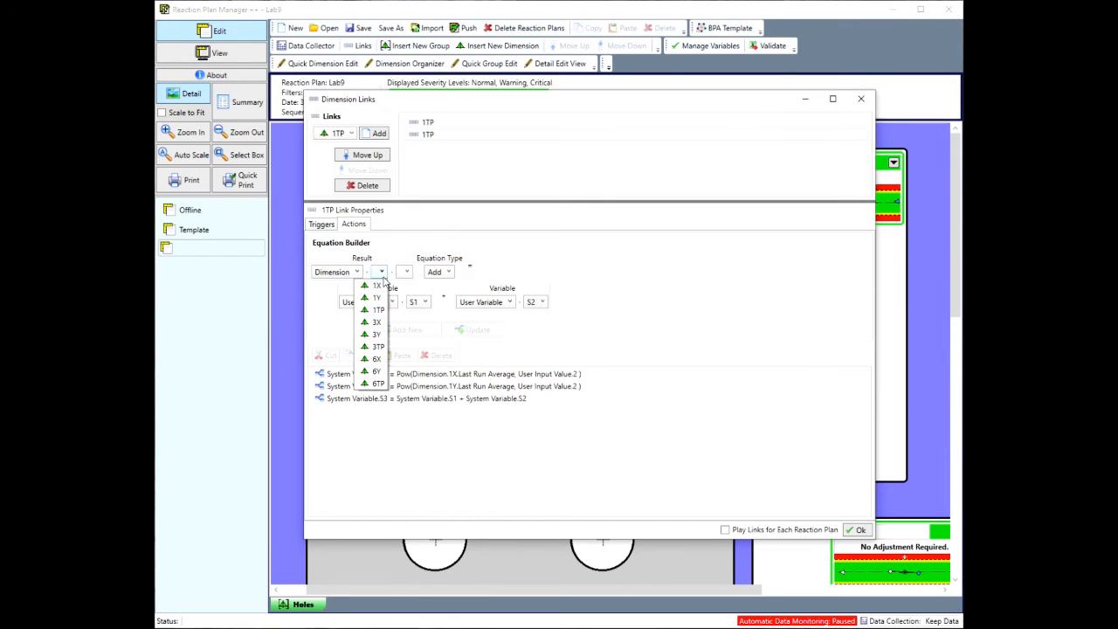
pyautogui.click(378, 310)
pyautogui.click(431, 272)
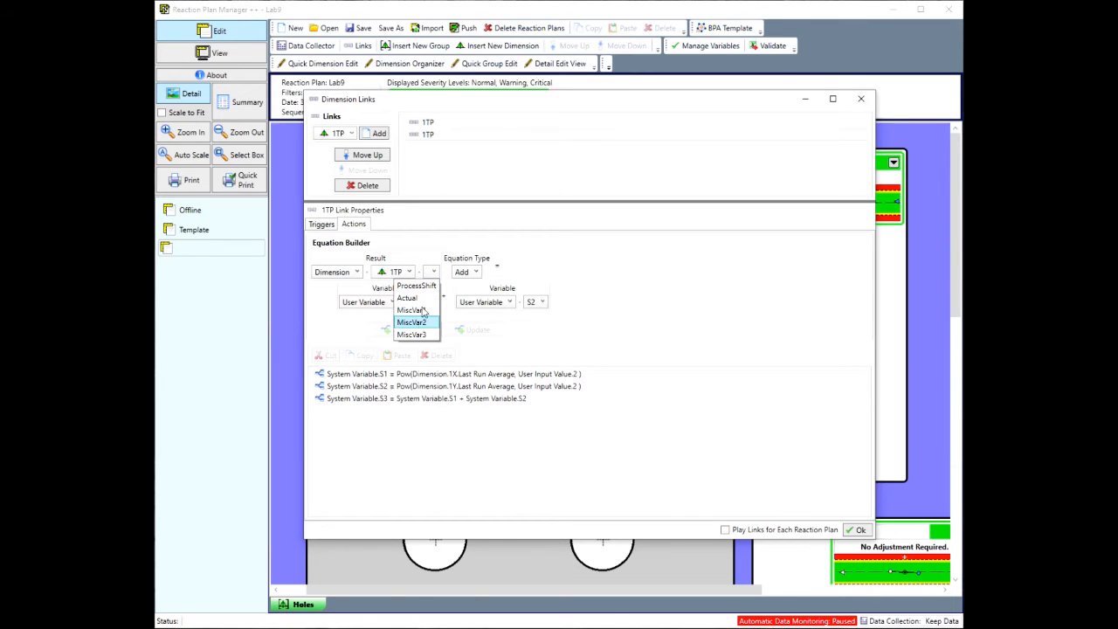
pyautogui.click(423, 311)
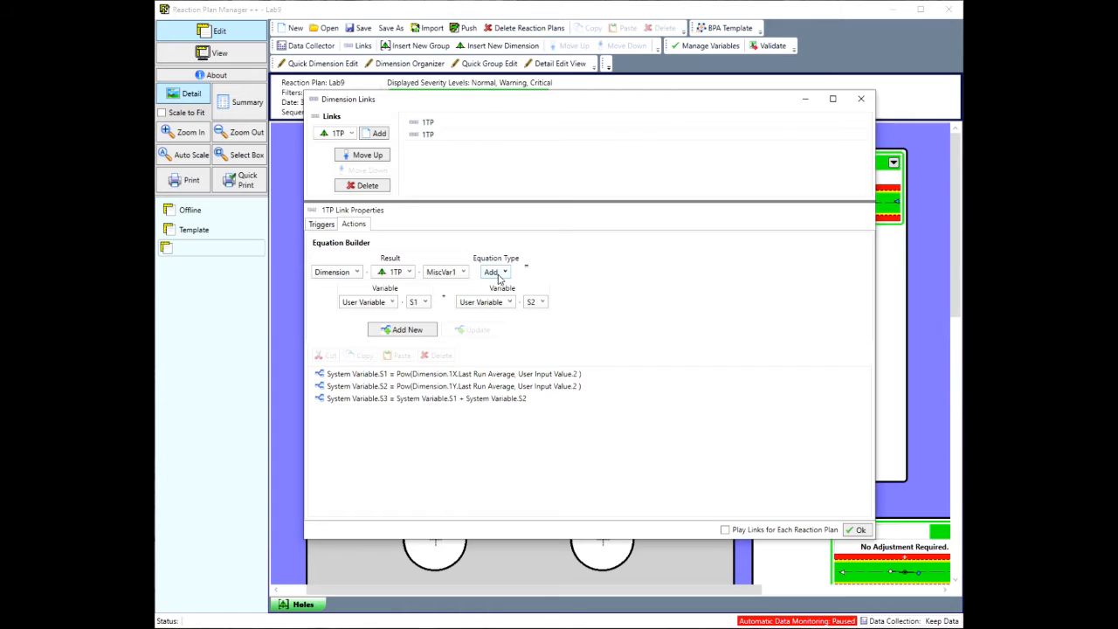
pyautogui.click(498, 272)
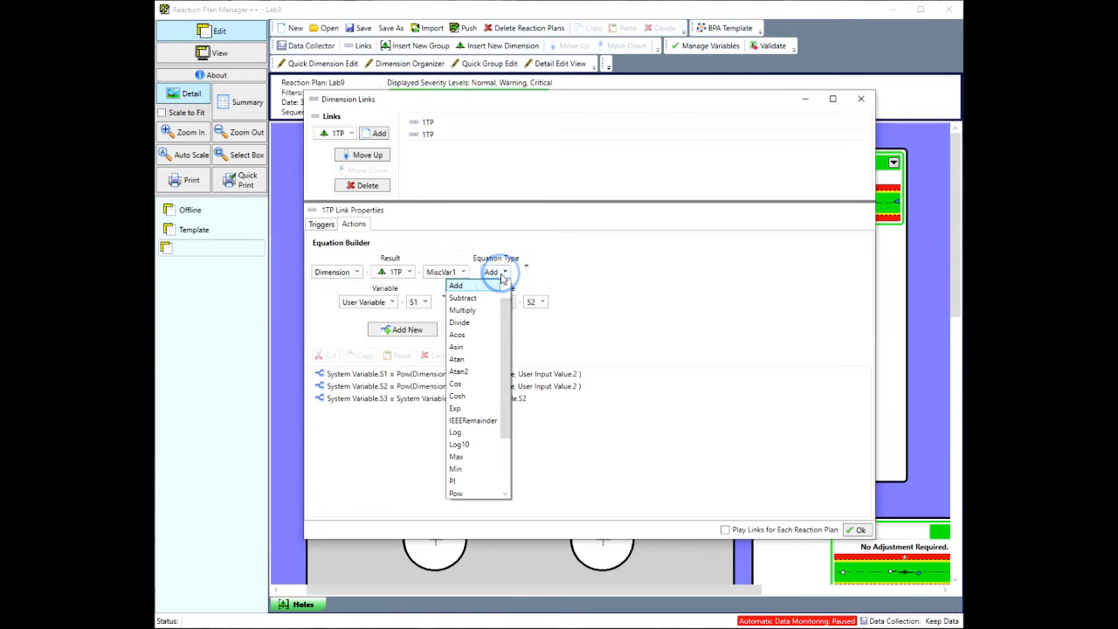
pyautogui.scroll(-2, 489, 393)
pyautogui.click(470, 494)
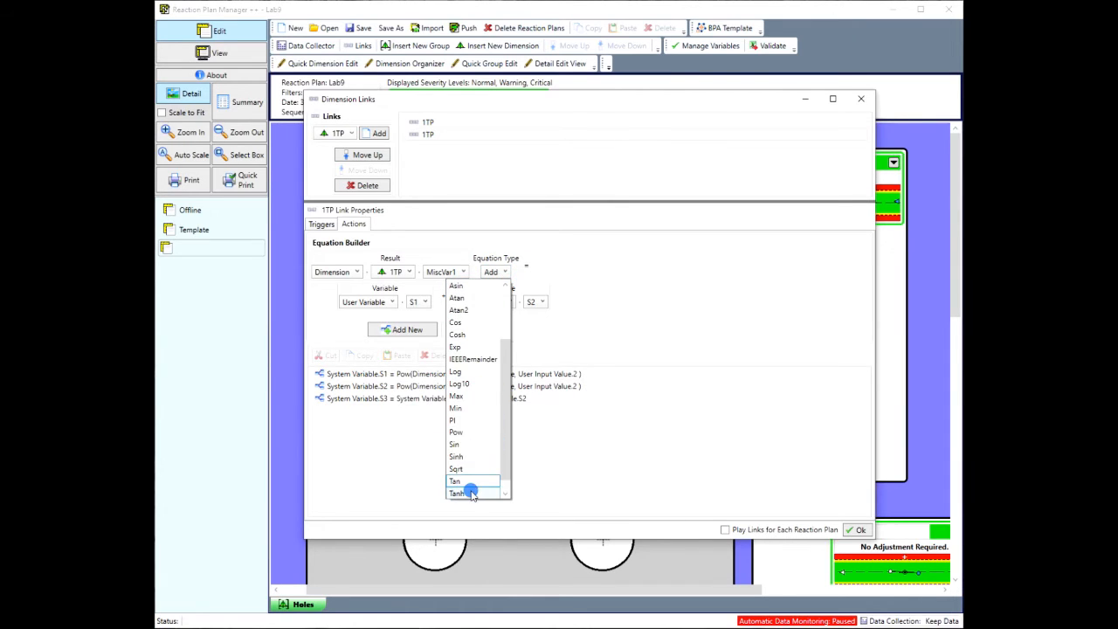
pyautogui.click(498, 272)
pyautogui.click(463, 456)
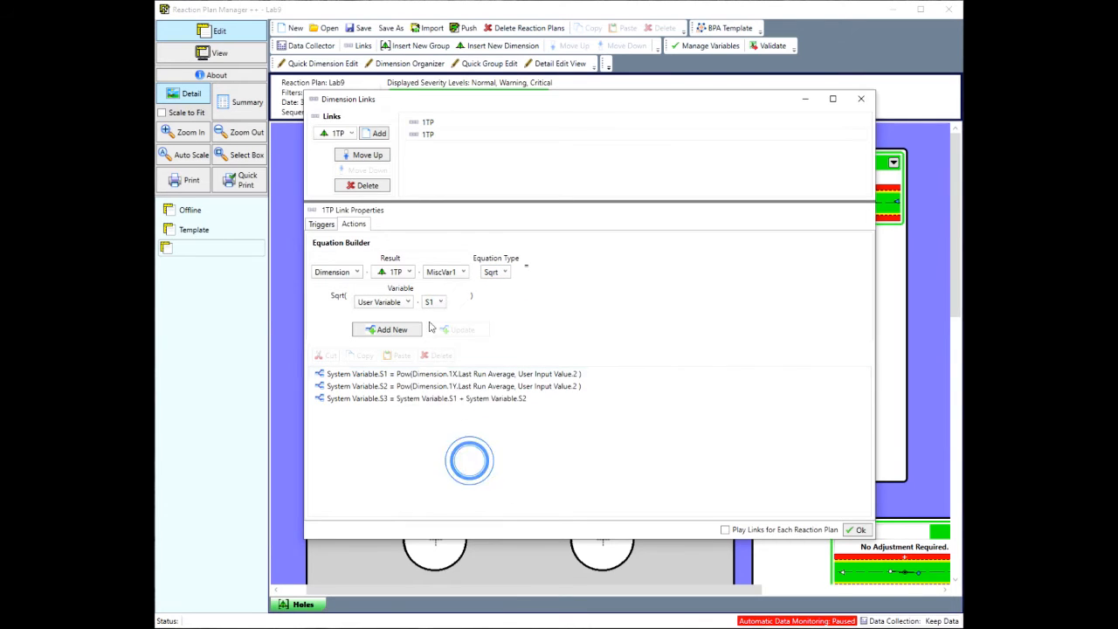
# Add the 1TP MiscVar1 equation as the square root of user variable S3.
pyautogui.click(406, 303)
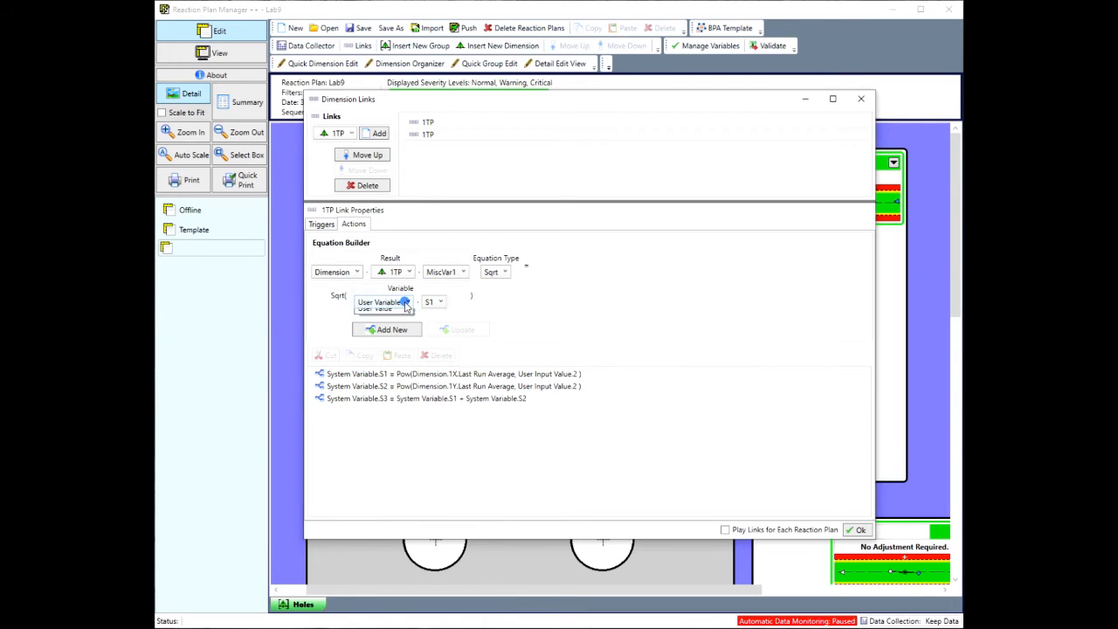
pyautogui.click(383, 328)
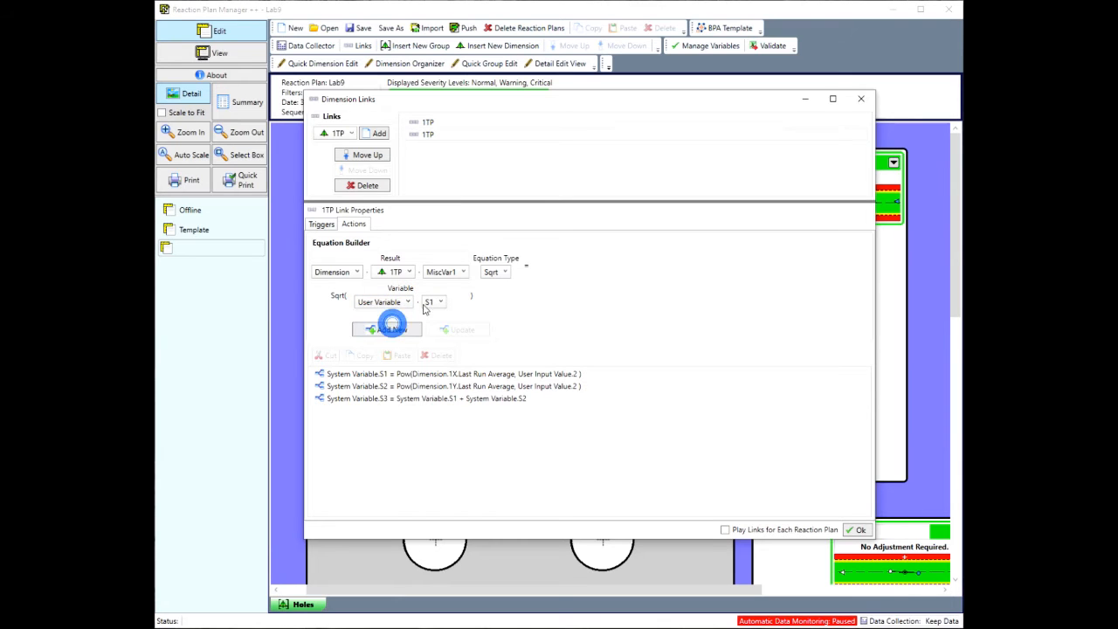
pyautogui.click(439, 301)
pyautogui.click(428, 340)
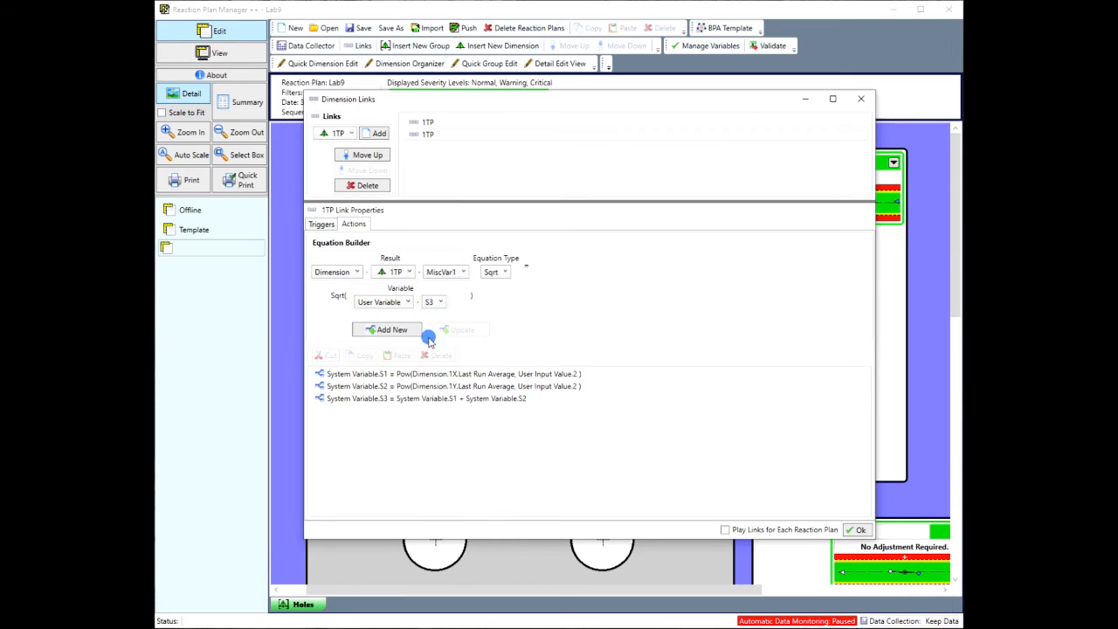
pyautogui.click(397, 329)
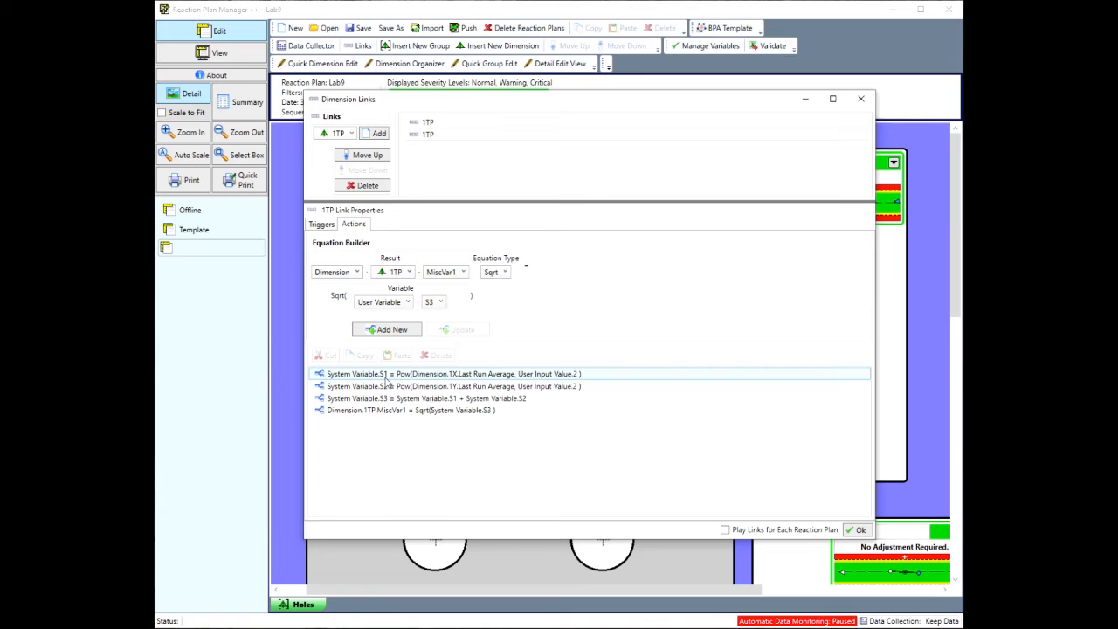
pyautogui.click(443, 385)
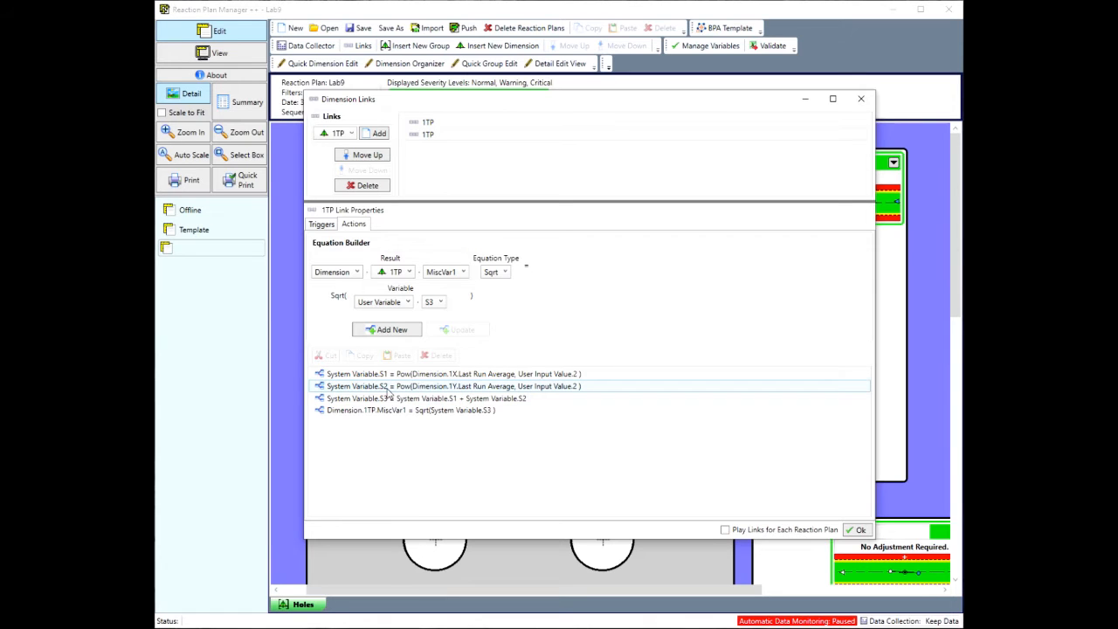
pyautogui.click(410, 398)
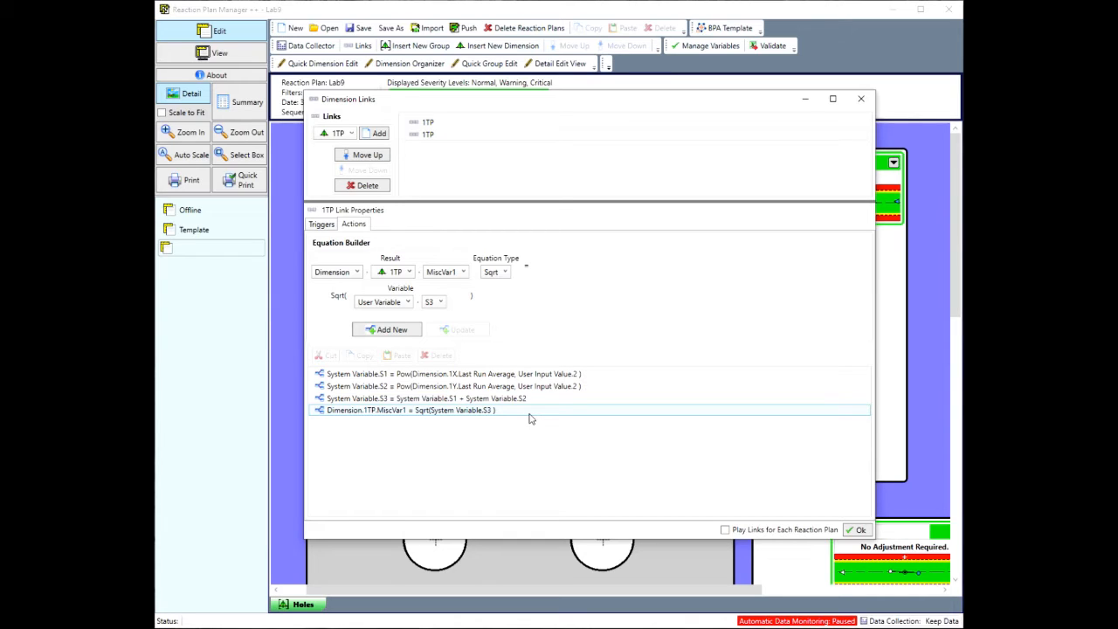
# Set the next equation's result to user variable S4 and its equation type to Atan2.
pyautogui.click(357, 272)
pyautogui.click(353, 299)
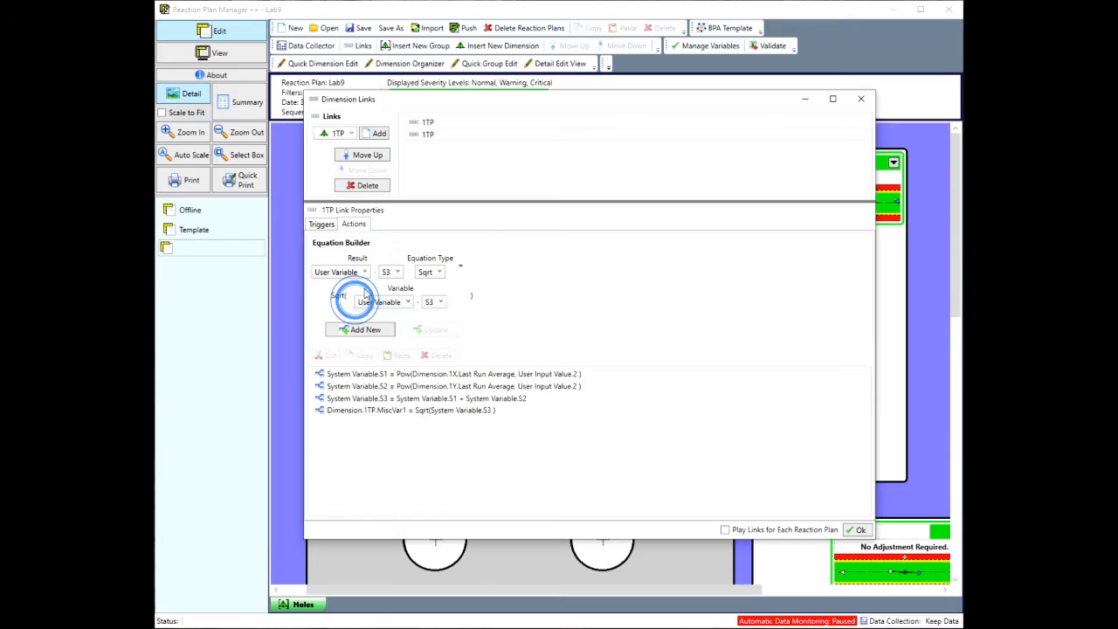
pyautogui.click(398, 271)
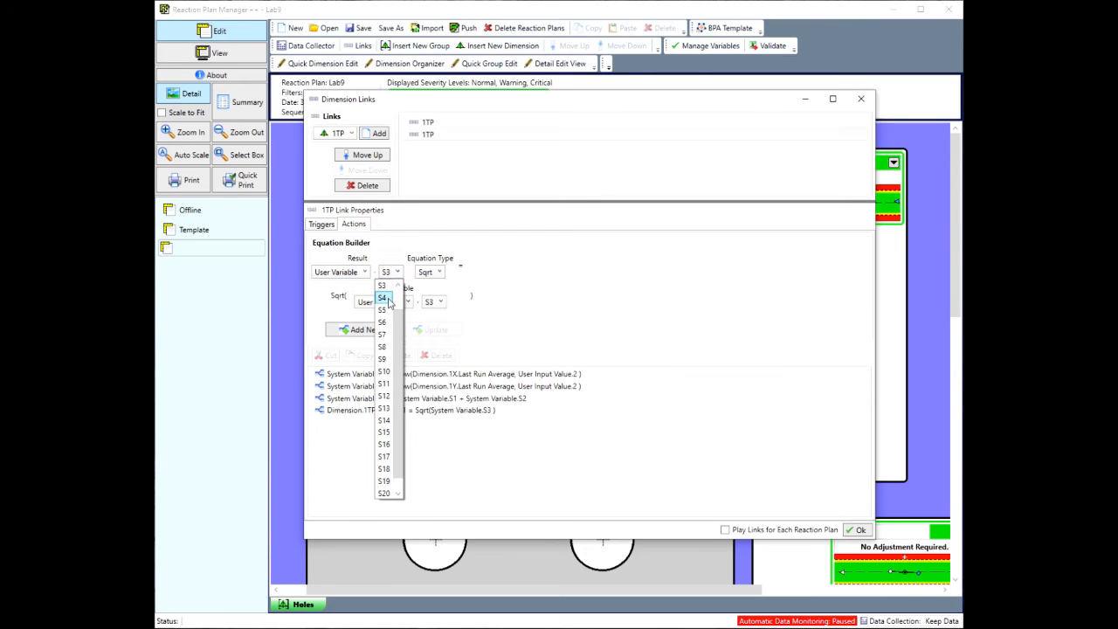
pyautogui.click(389, 298)
pyautogui.click(428, 272)
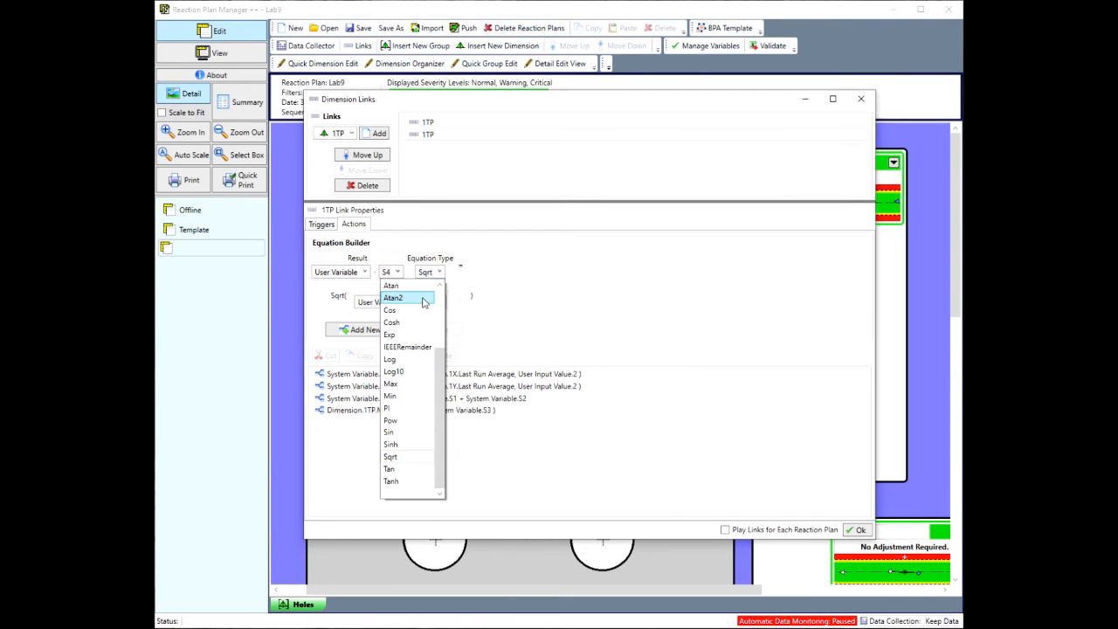
pyautogui.click(425, 298)
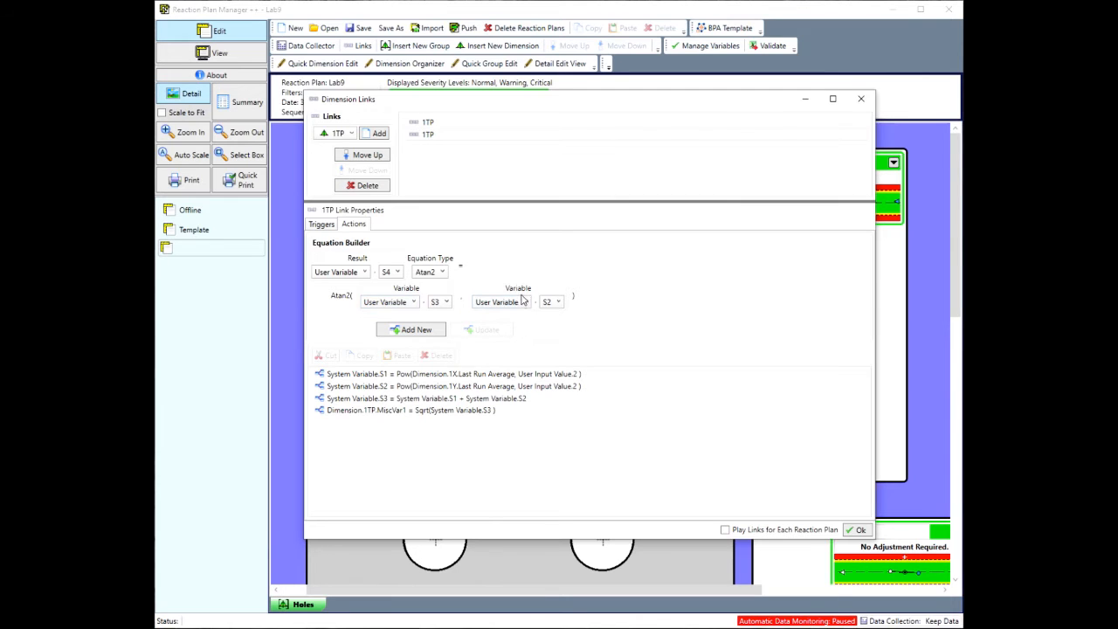
# Add the S4 equation as Atan2 of dimension 1Y's Last Run Average and dimension 1X's Last Run Average.
pyautogui.click(410, 302)
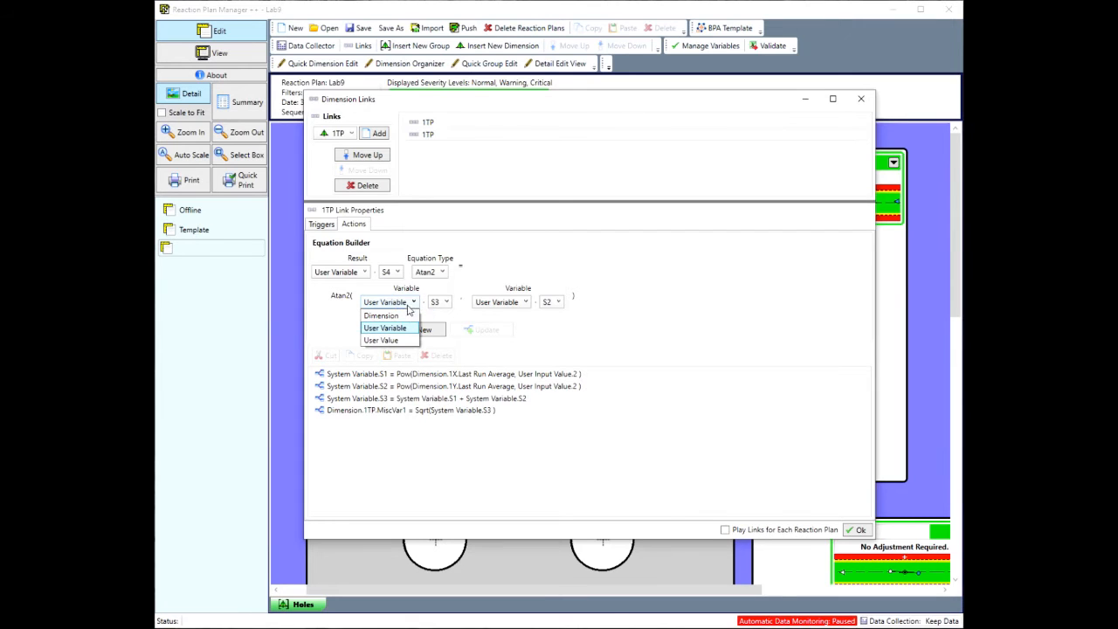
pyautogui.click(389, 312)
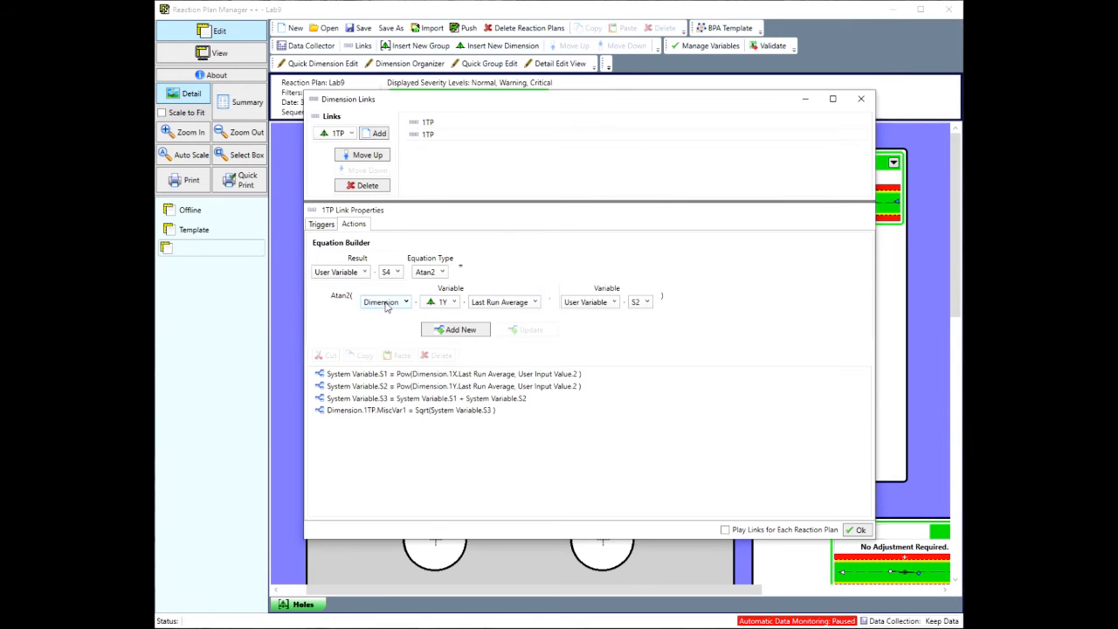
pyautogui.click(593, 306)
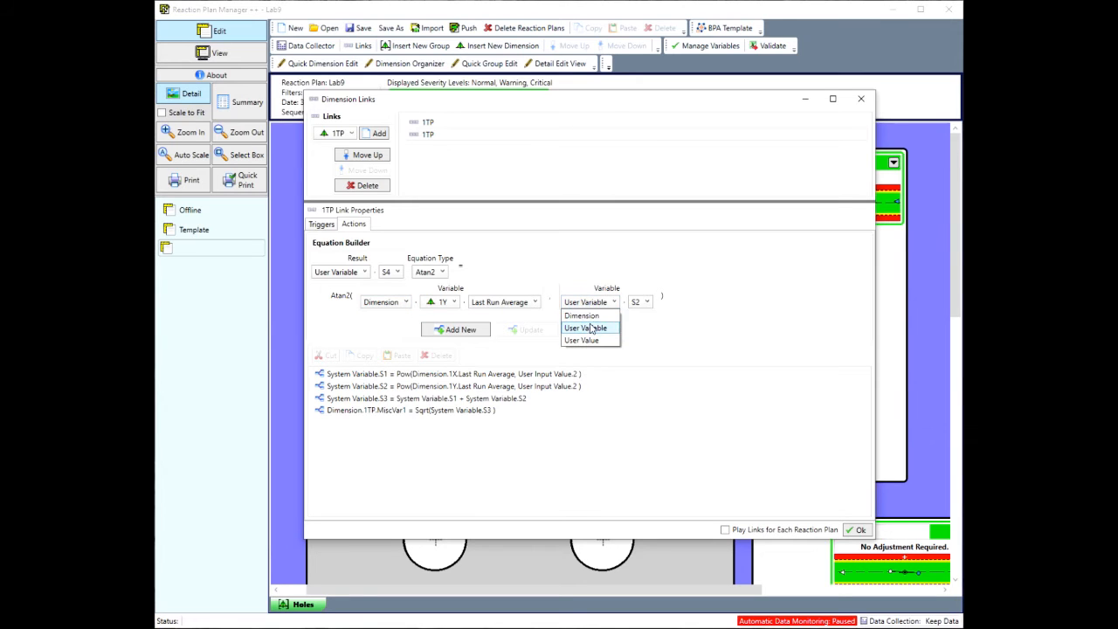
pyautogui.click(585, 315)
pyautogui.click(631, 302)
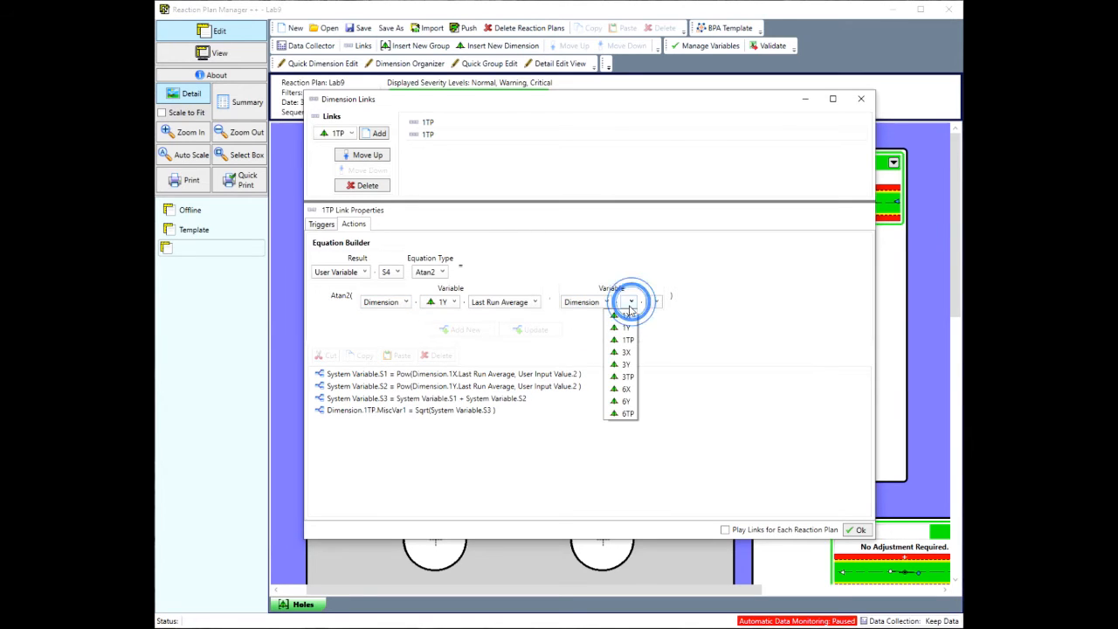
pyautogui.click(626, 316)
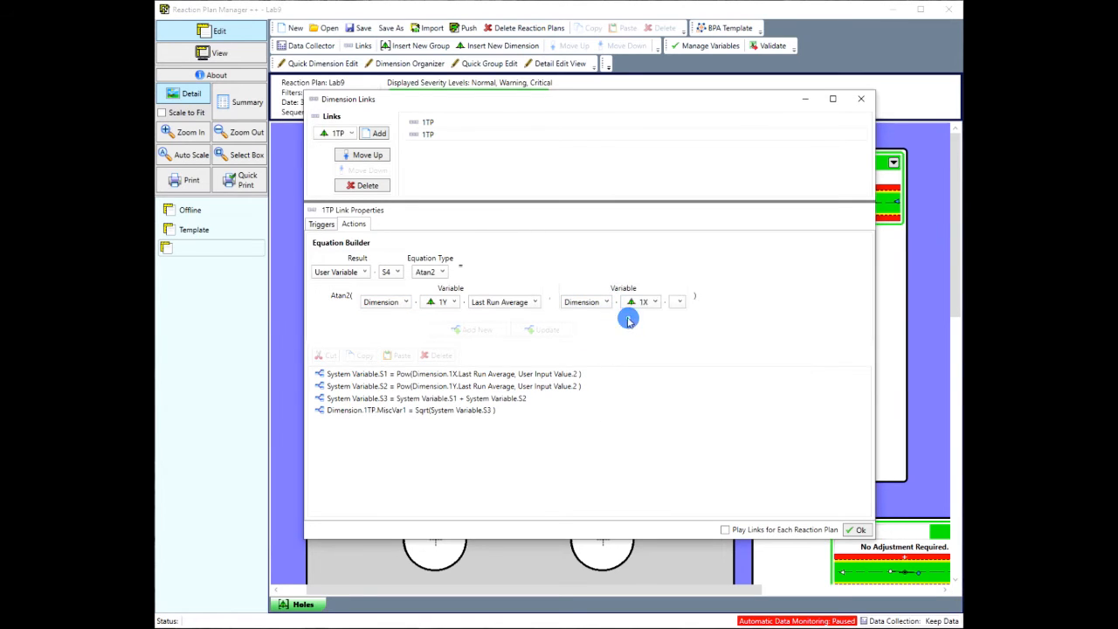
pyautogui.click(679, 302)
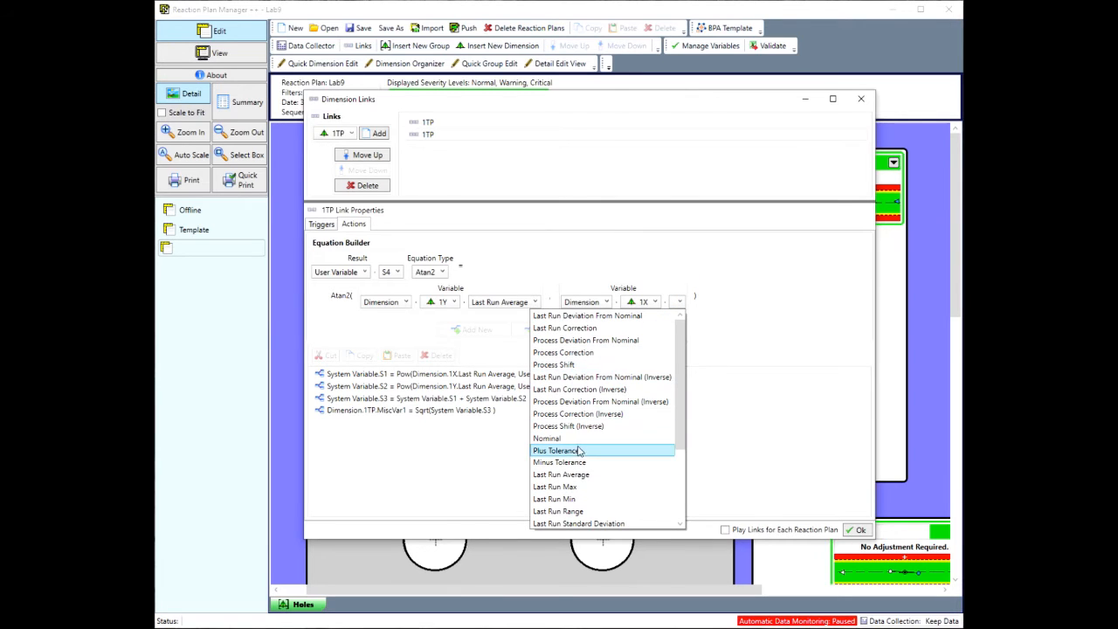
pyautogui.click(572, 475)
pyautogui.click(512, 334)
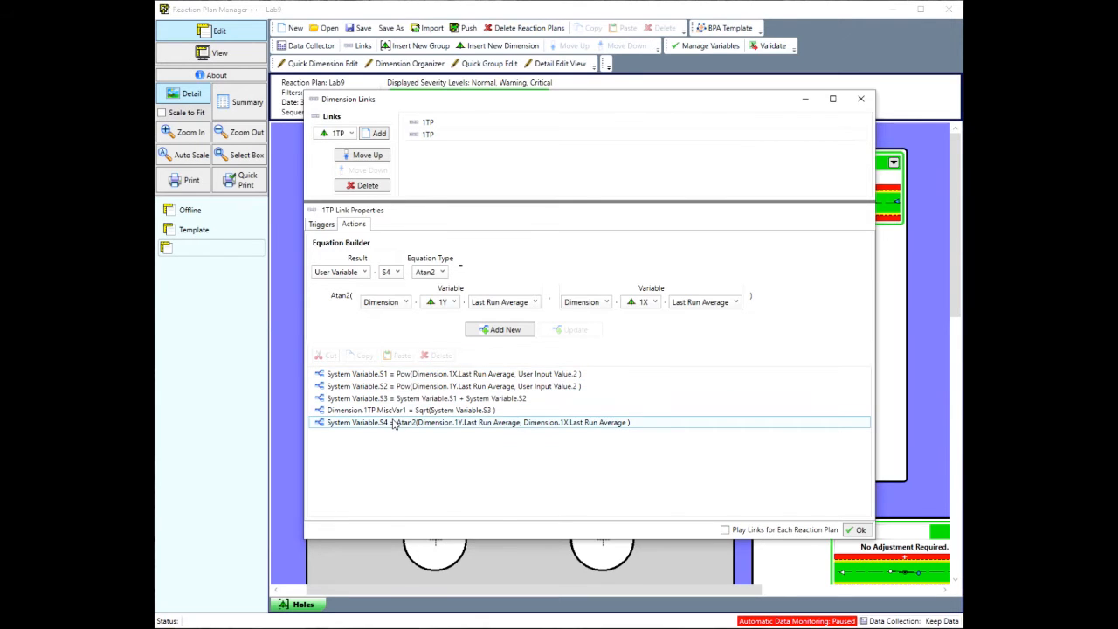
# Set the next equation's result to MiscVar2 of dimension 1TP and its equation type to Multiply.
pyautogui.click(365, 278)
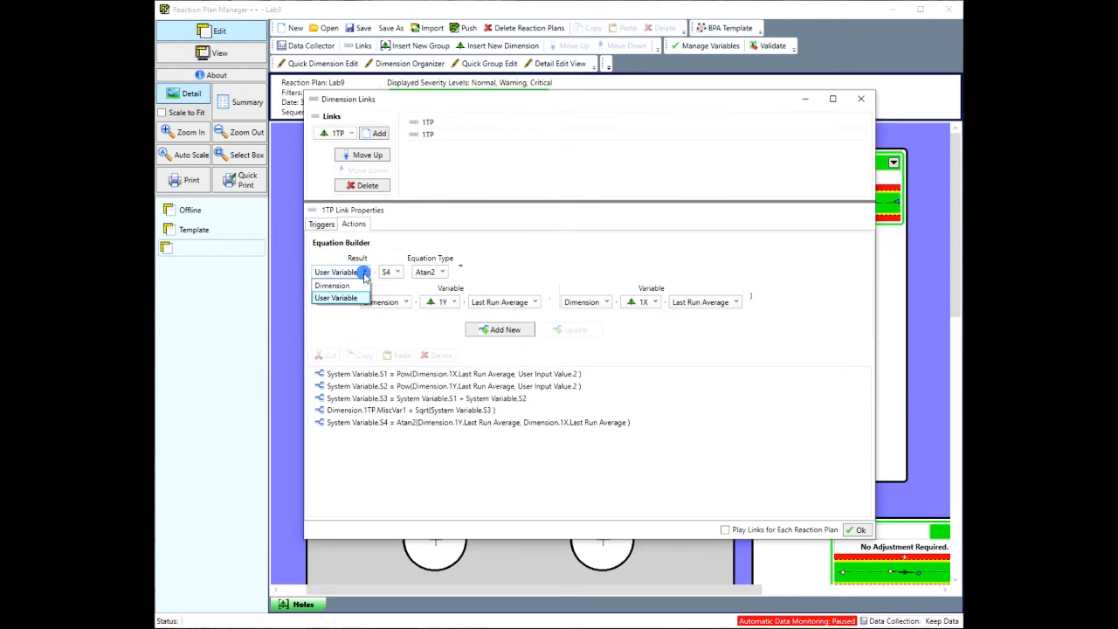
pyautogui.click(354, 285)
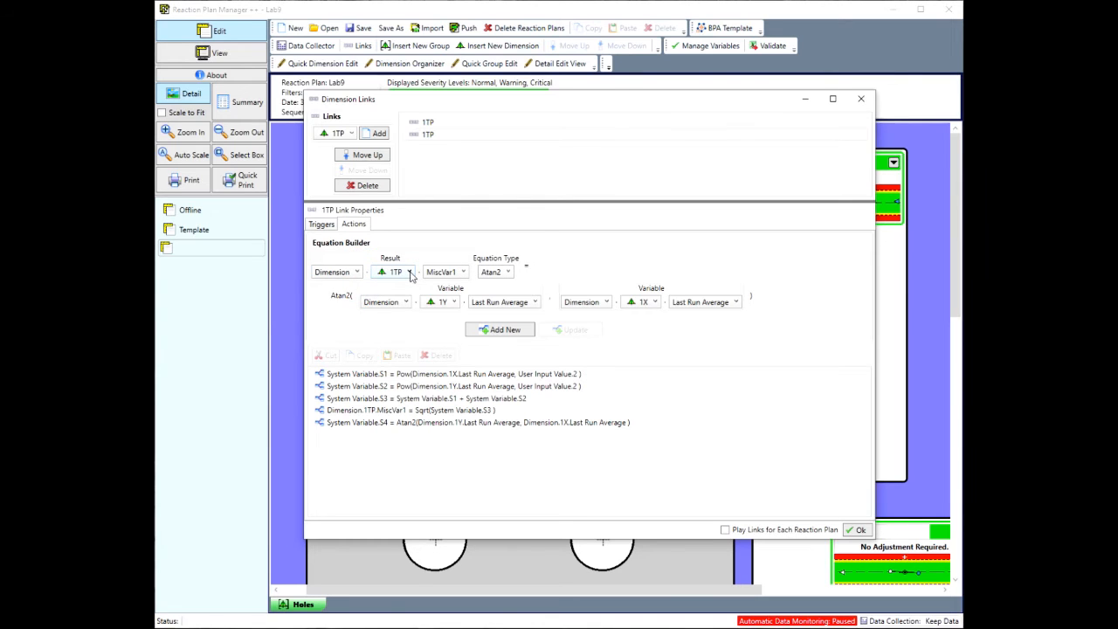
pyautogui.click(450, 273)
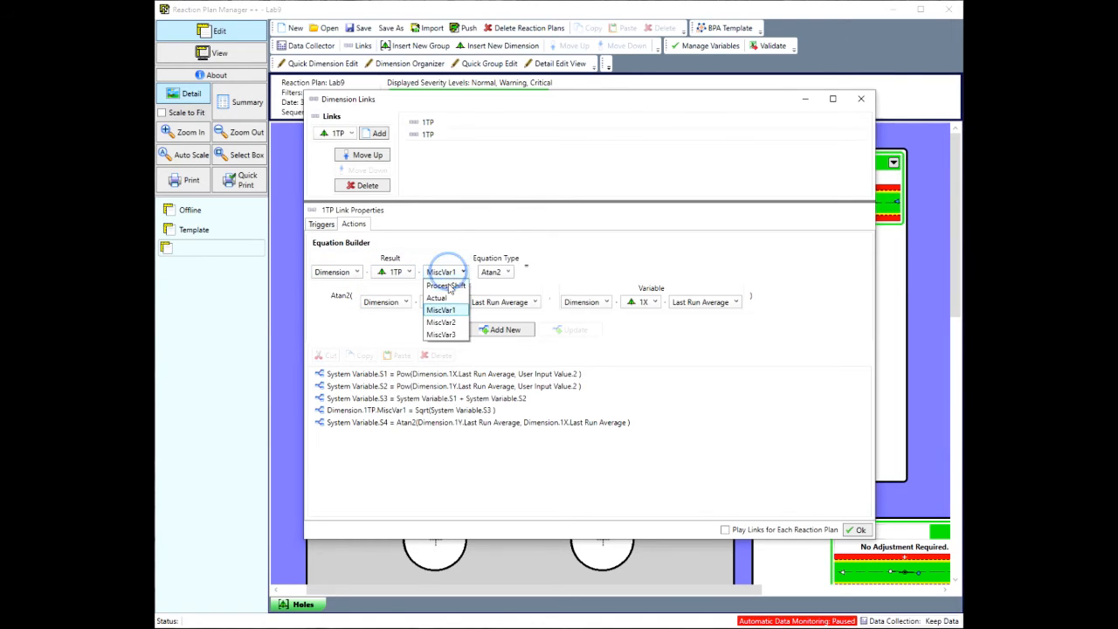
pyautogui.click(446, 320)
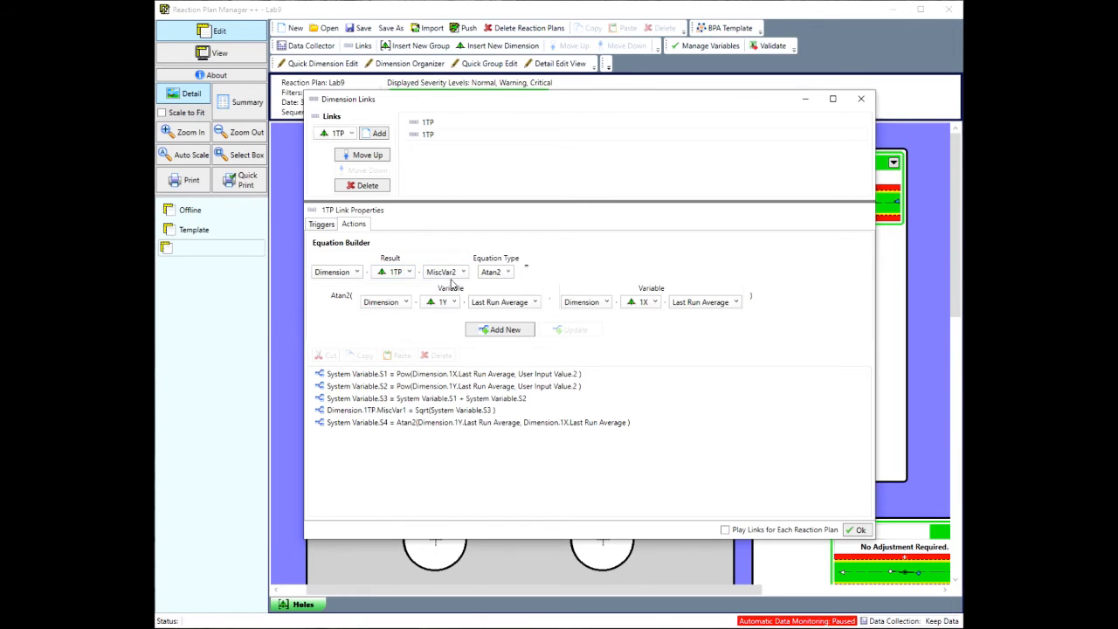
pyautogui.click(496, 272)
pyautogui.click(496, 320)
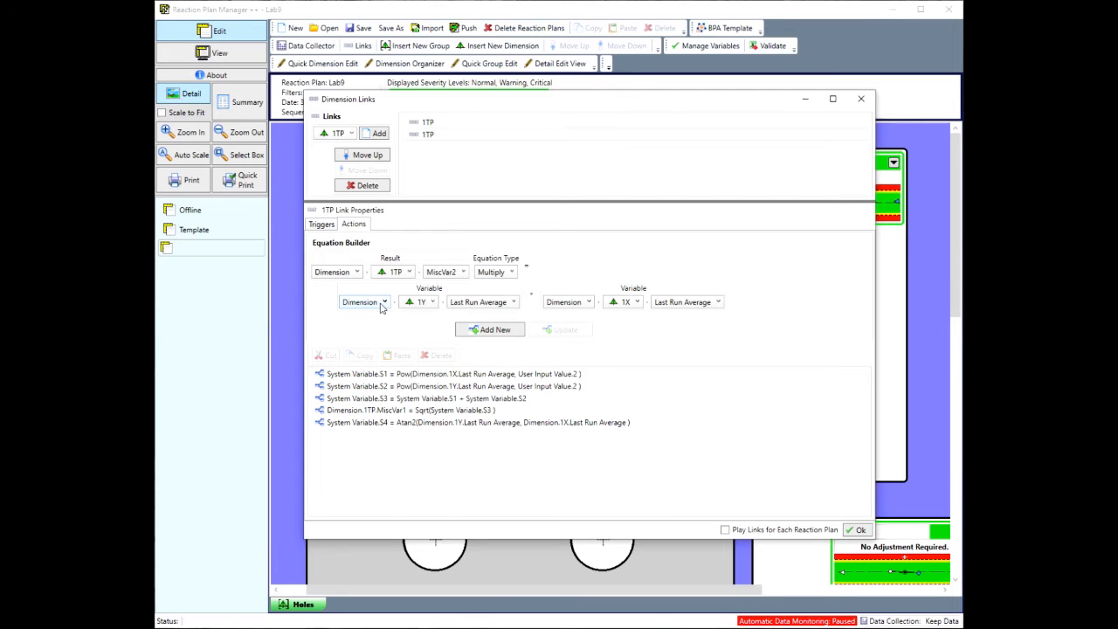
# Add the 1TP MiscVar2 equation as user variable S4 multiplied by user variable S20, and accept the dimension links.
pyautogui.click(380, 304)
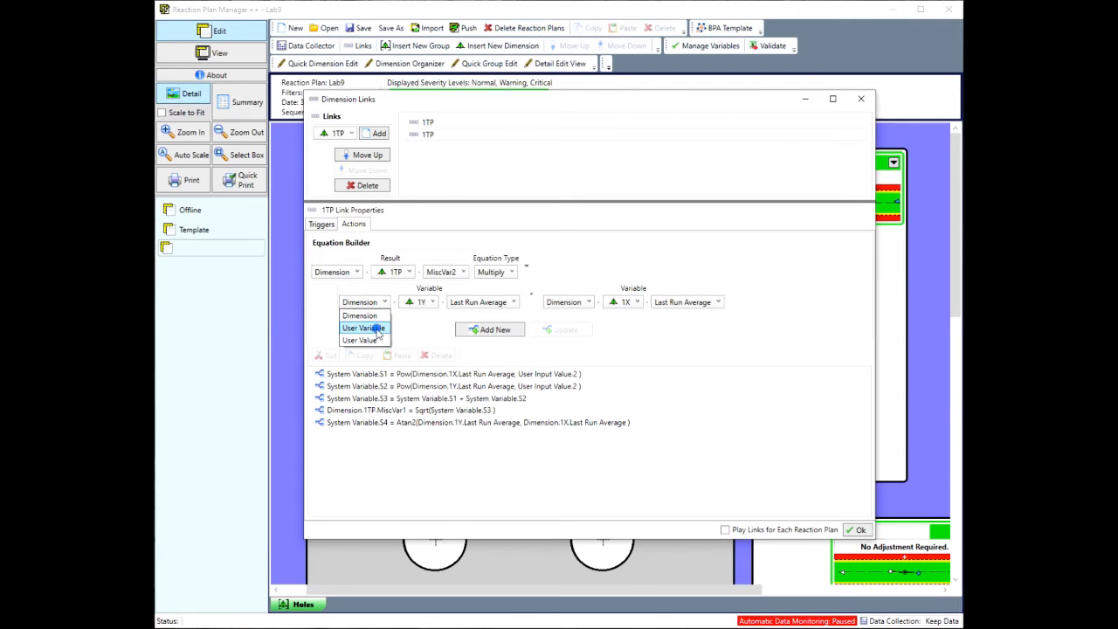
pyautogui.click(375, 328)
pyautogui.click(425, 305)
pyautogui.click(415, 352)
pyautogui.click(500, 302)
pyautogui.click(489, 328)
pyautogui.click(531, 300)
pyautogui.moveTo(542, 463); pyautogui.dragTo(543, 511)
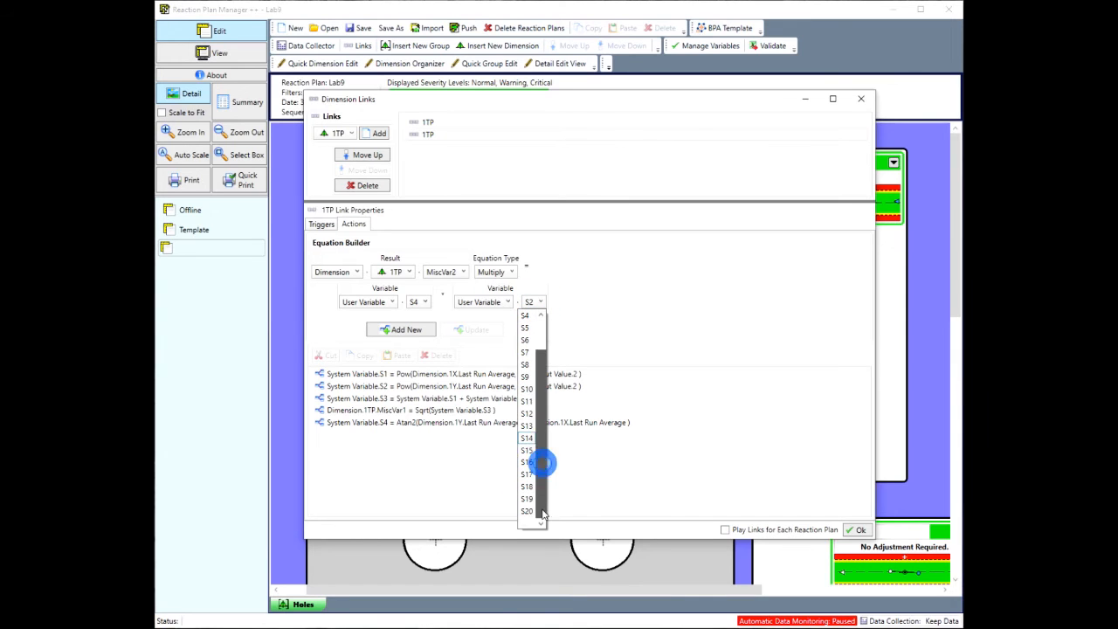
pyautogui.click(528, 511)
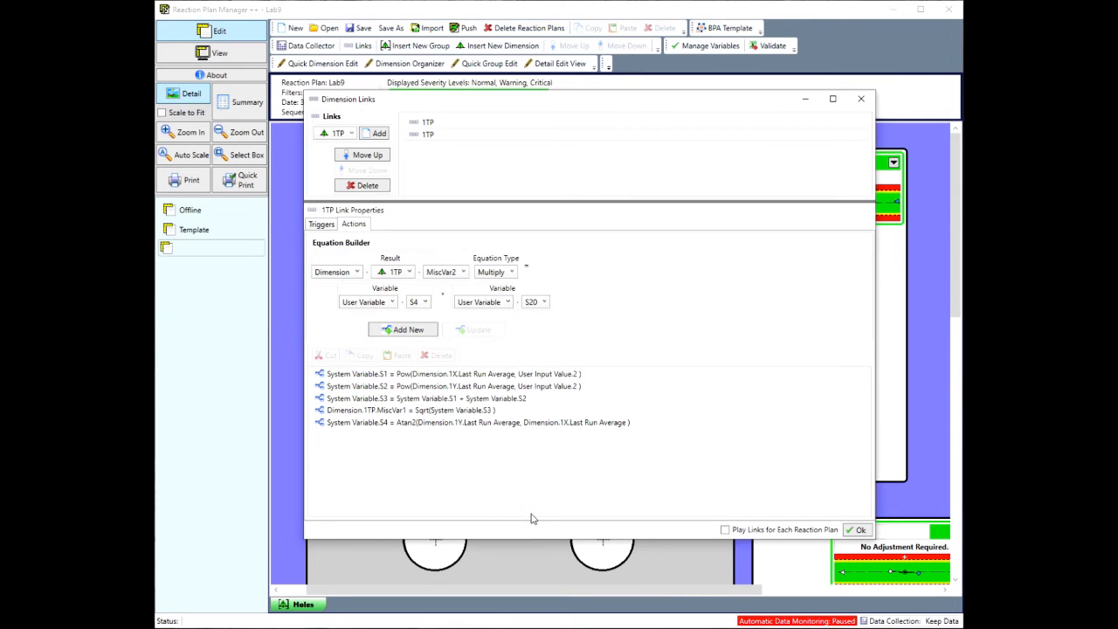
pyautogui.click(411, 330)
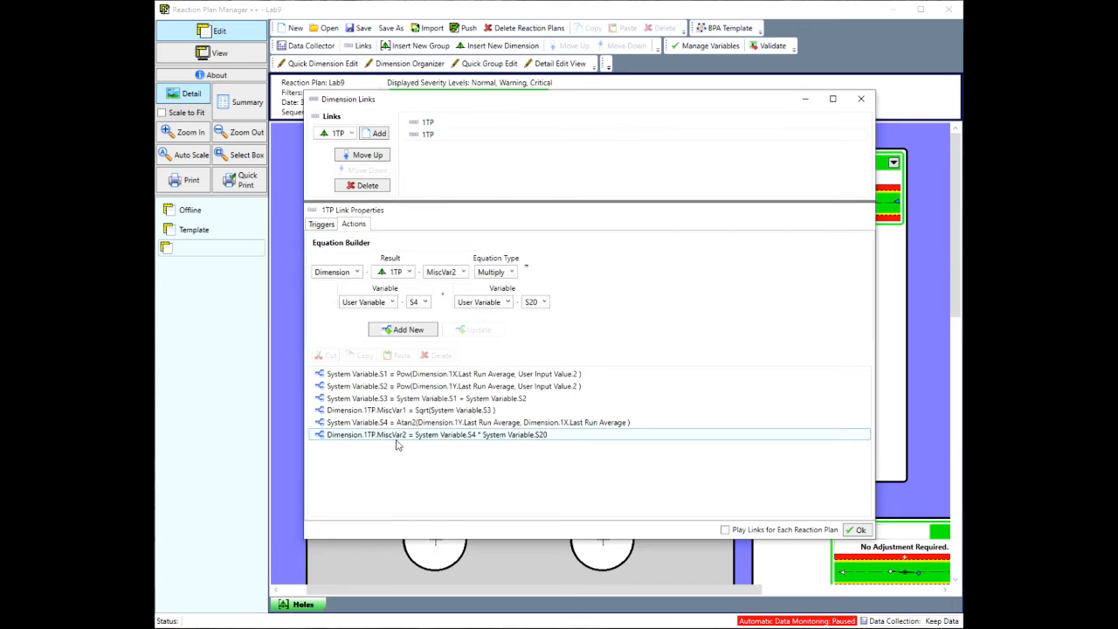
pyautogui.click(860, 530)
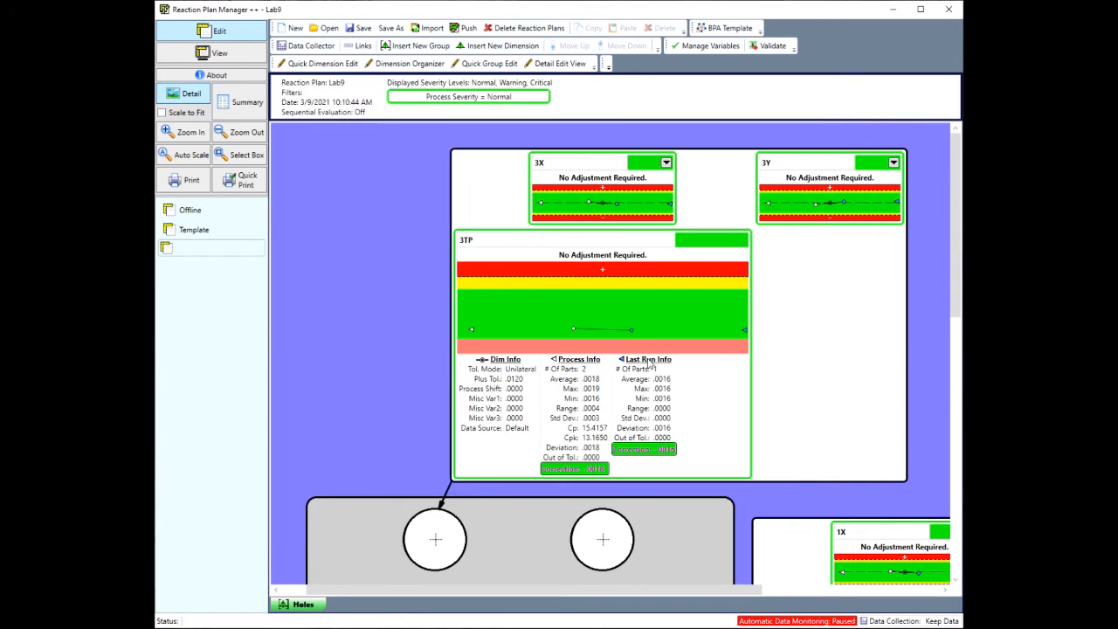
# Clear the existing data from the offline plan with the Data Collector.
pyautogui.scroll(-1, 612, 284)
pyautogui.scroll(-3, 612, 280)
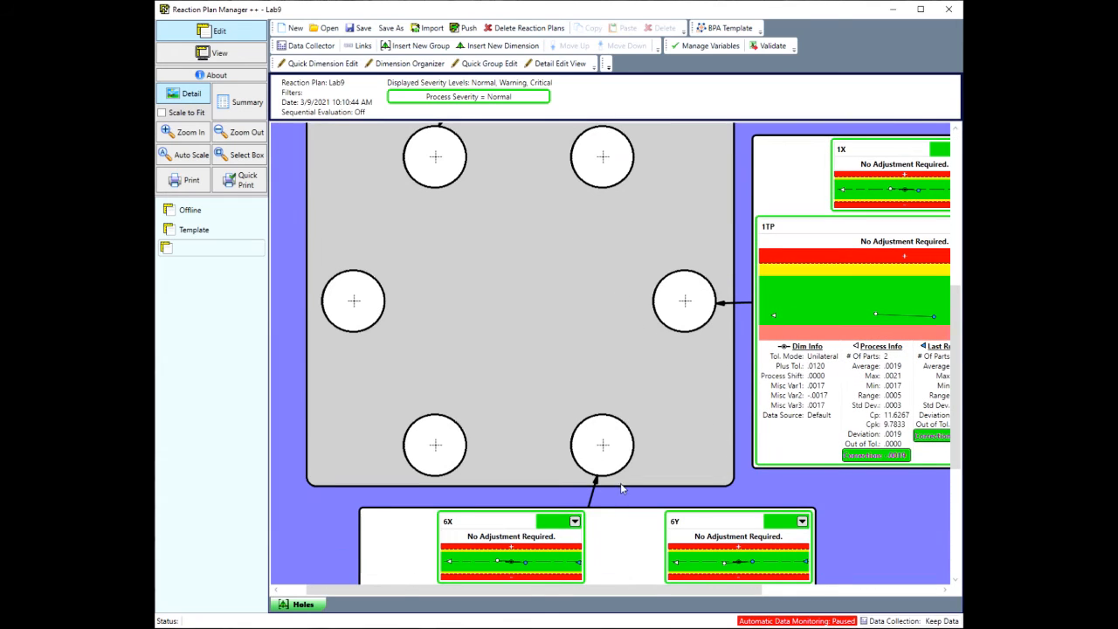
pyautogui.moveTo(545, 591); pyautogui.dragTo(791, 572)
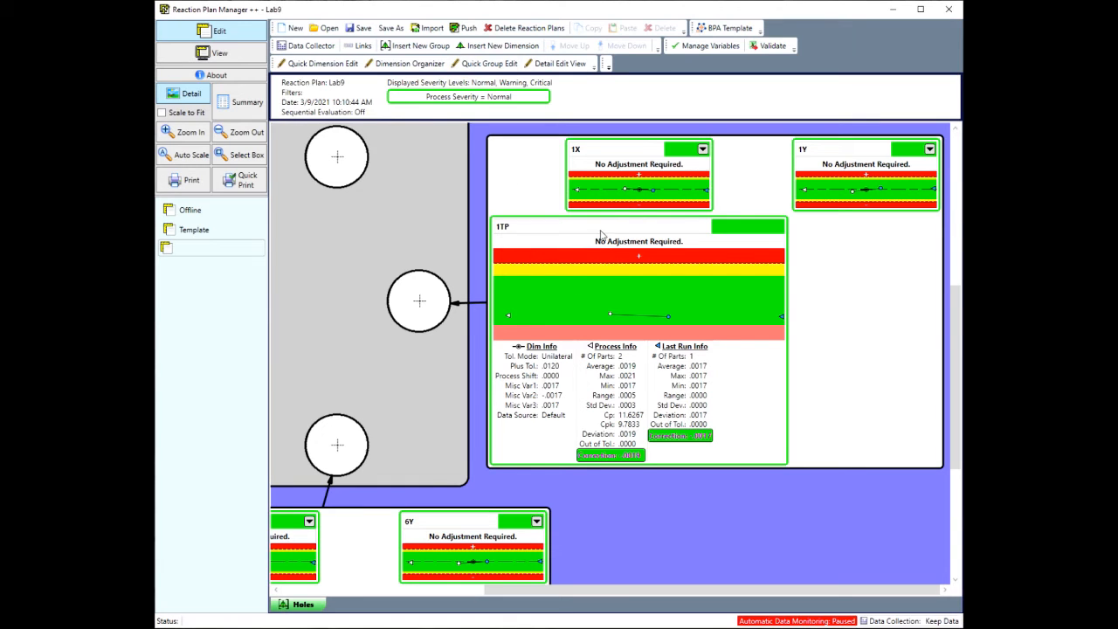
pyautogui.click(311, 47)
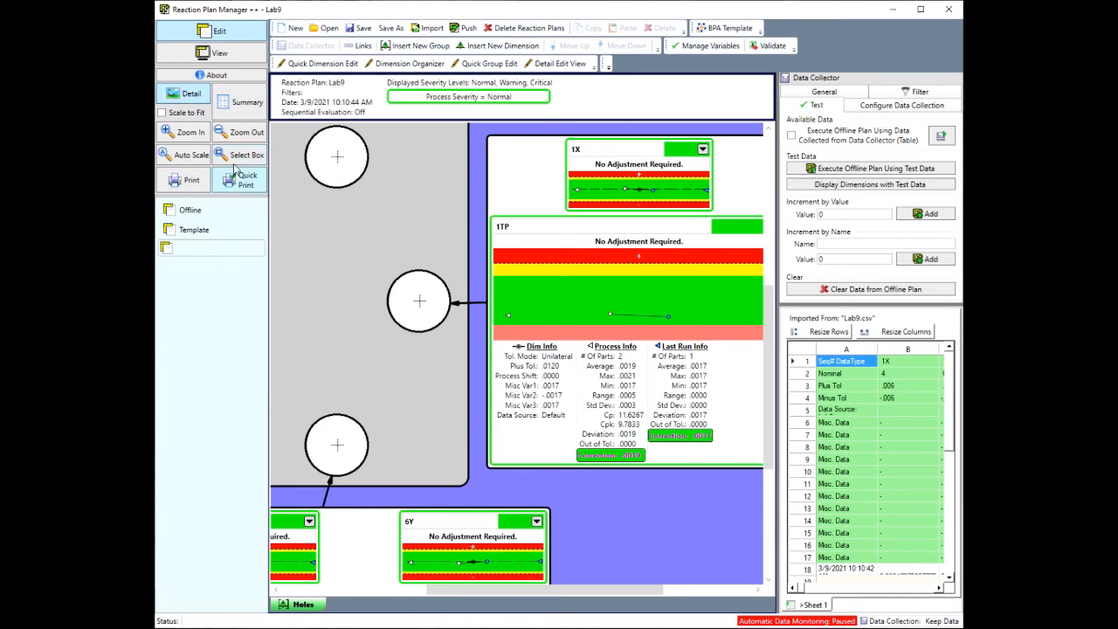
pyautogui.click(199, 153)
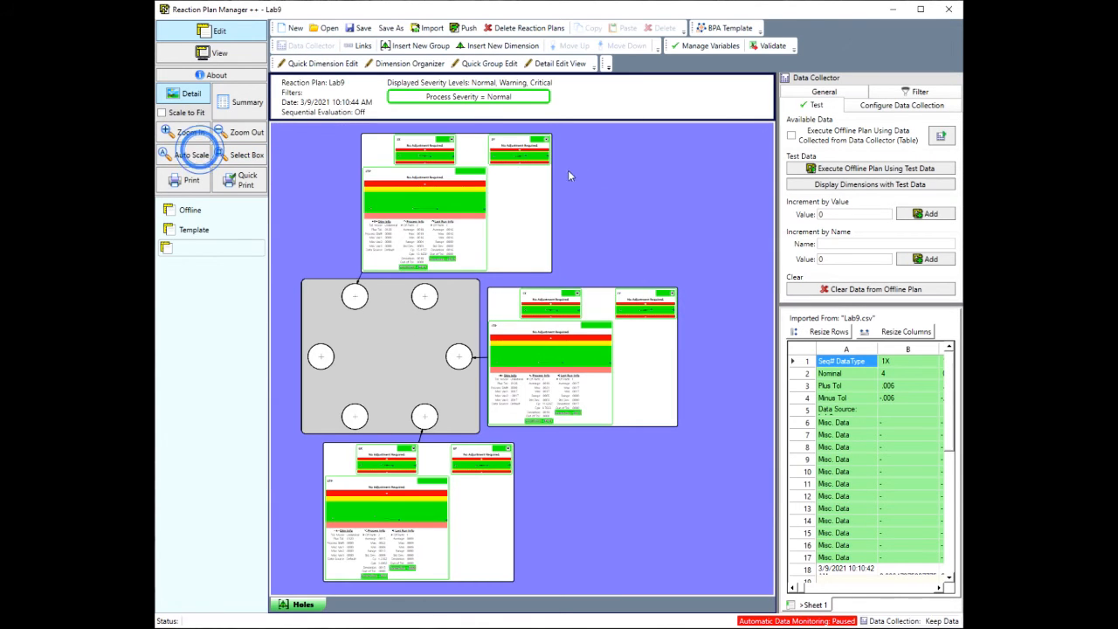
pyautogui.click(247, 155)
pyautogui.moveTo(483, 277); pyautogui.dragTo(693, 442)
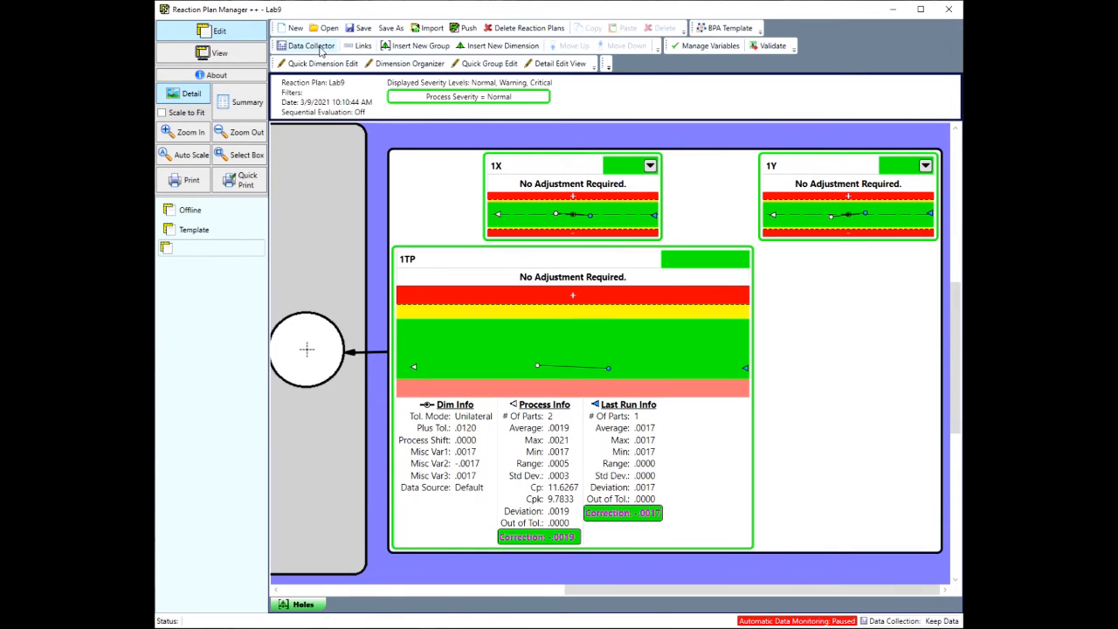
pyautogui.click(307, 46)
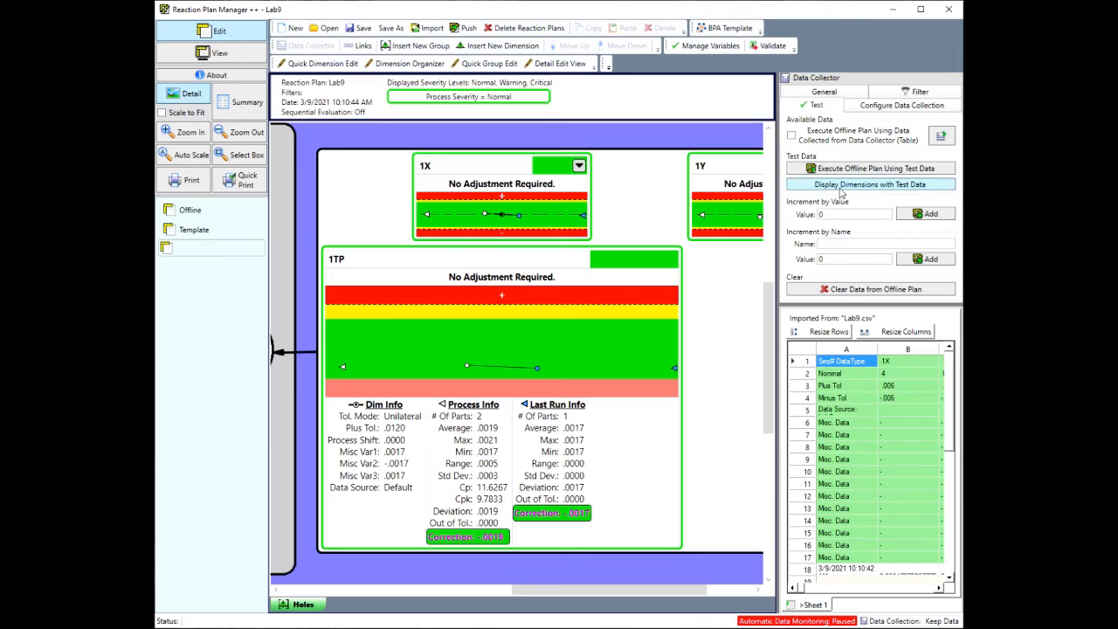
pyautogui.click(849, 292)
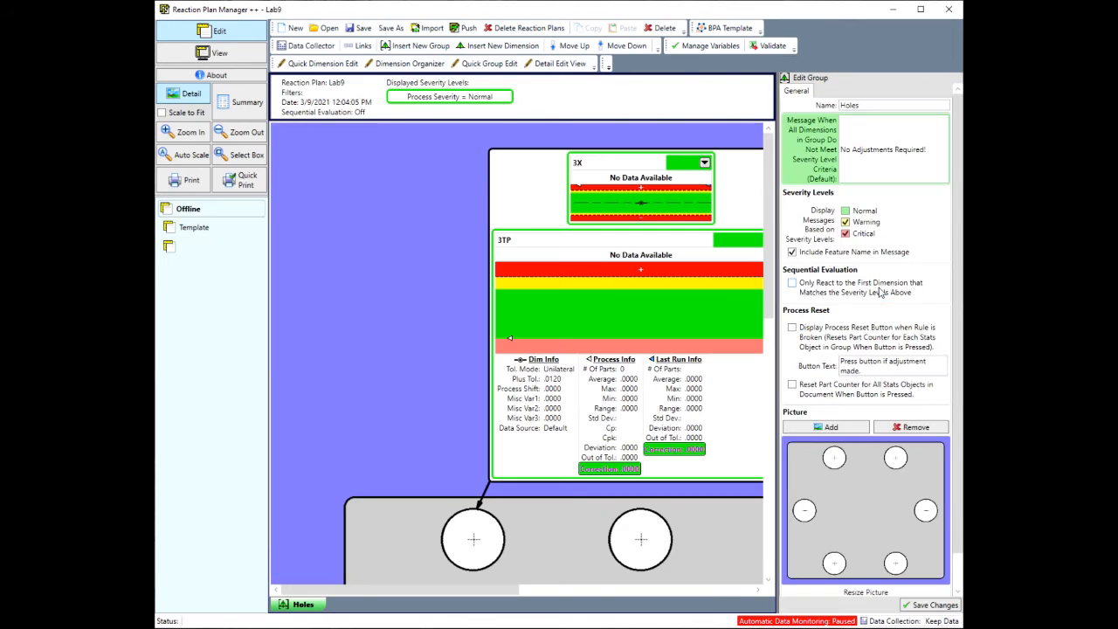
# Add a test data point to the offline plan with an increment value of 0 and view dimension 1TP.
pyautogui.click(307, 45)
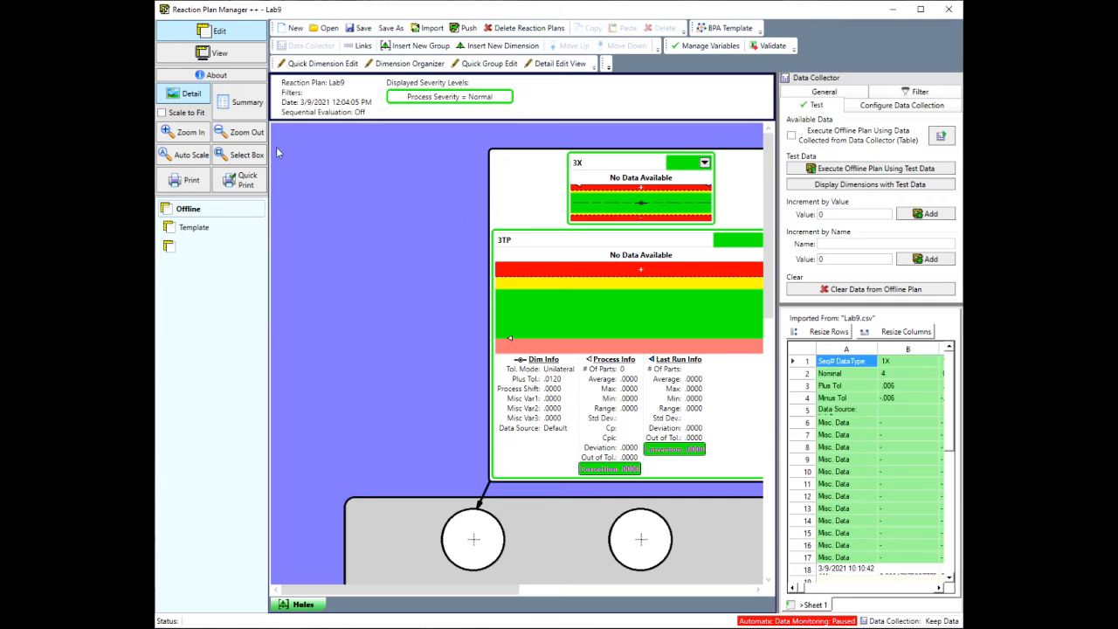
pyautogui.moveTo(503, 592); pyautogui.dragTo(675, 597)
pyautogui.scroll(-3, 659, 490)
pyautogui.scroll(-5, 658, 490)
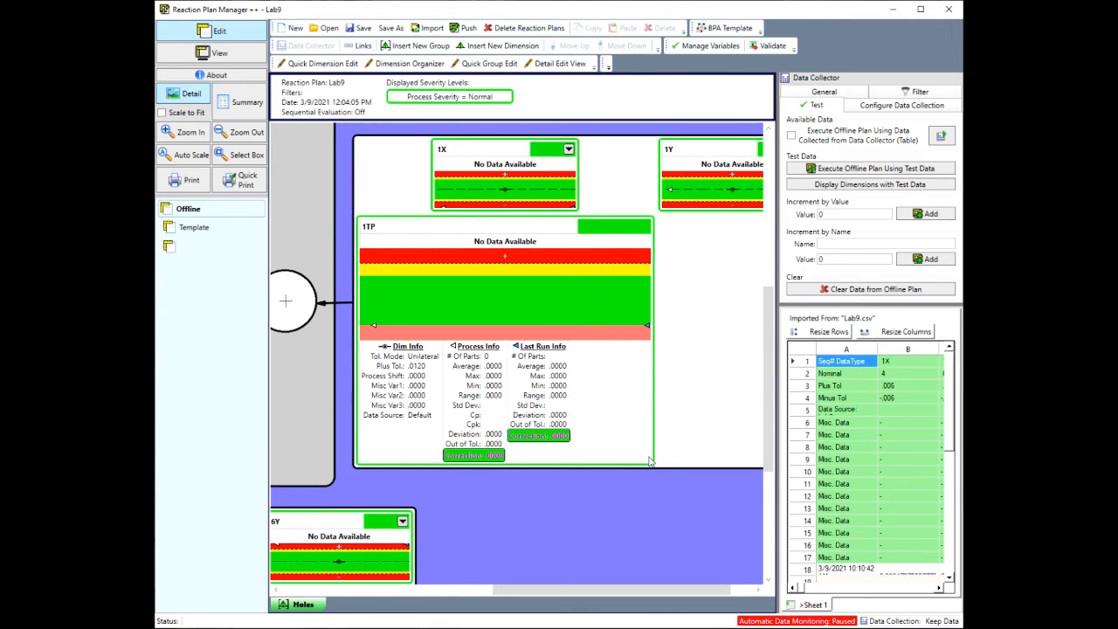
pyautogui.click(840, 212)
pyautogui.moveTo(595, 589); pyautogui.dragTo(458, 596)
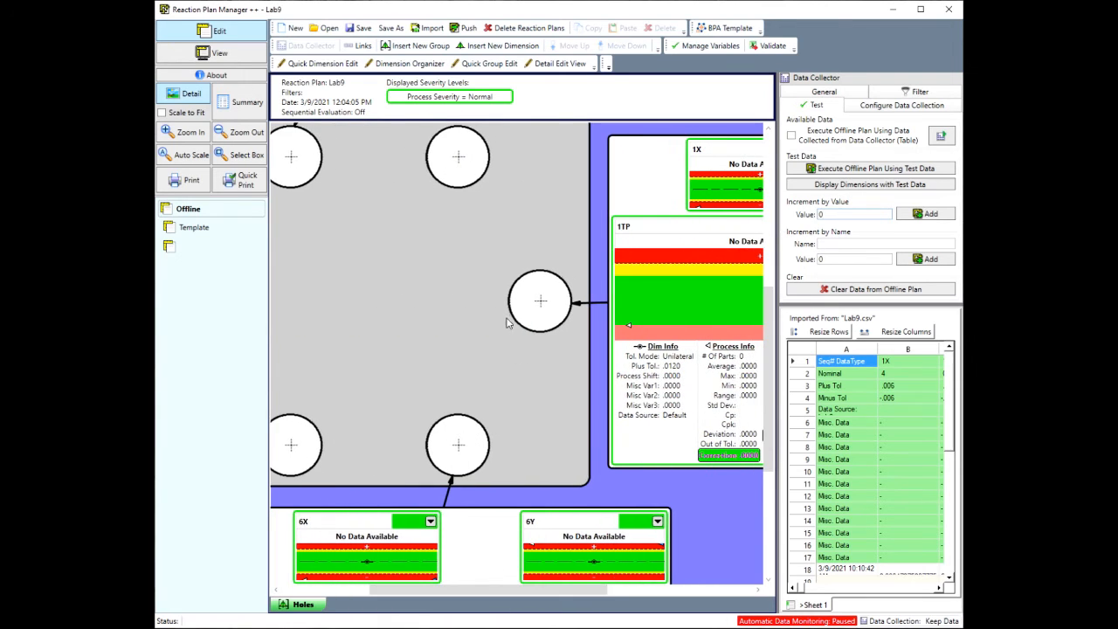
pyautogui.moveTo(543, 594); pyautogui.dragTo(649, 586)
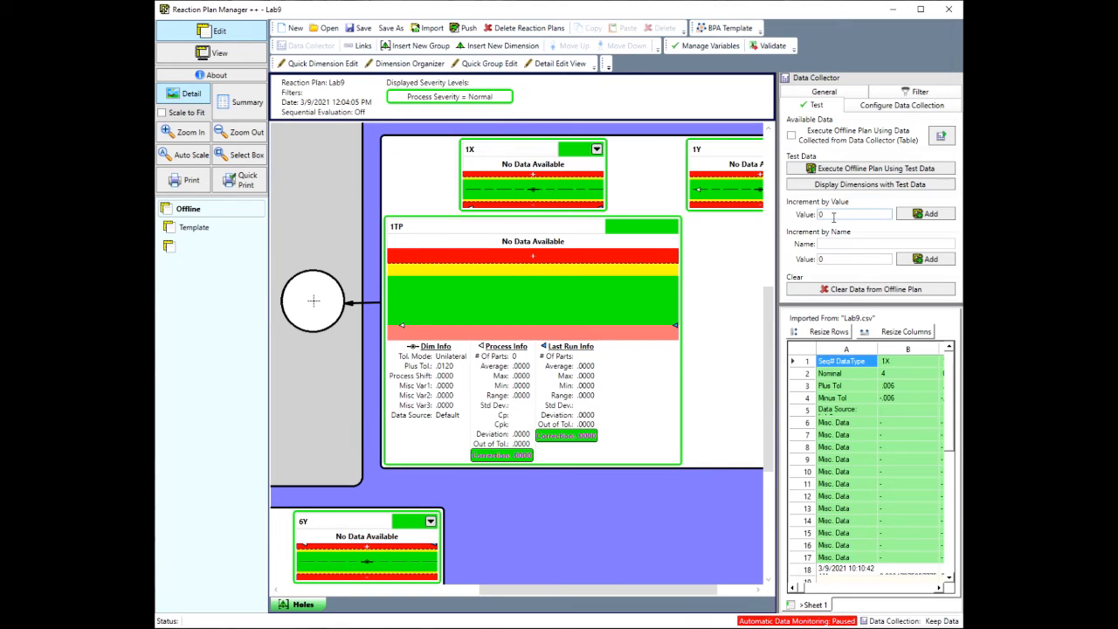
pyautogui.click(921, 216)
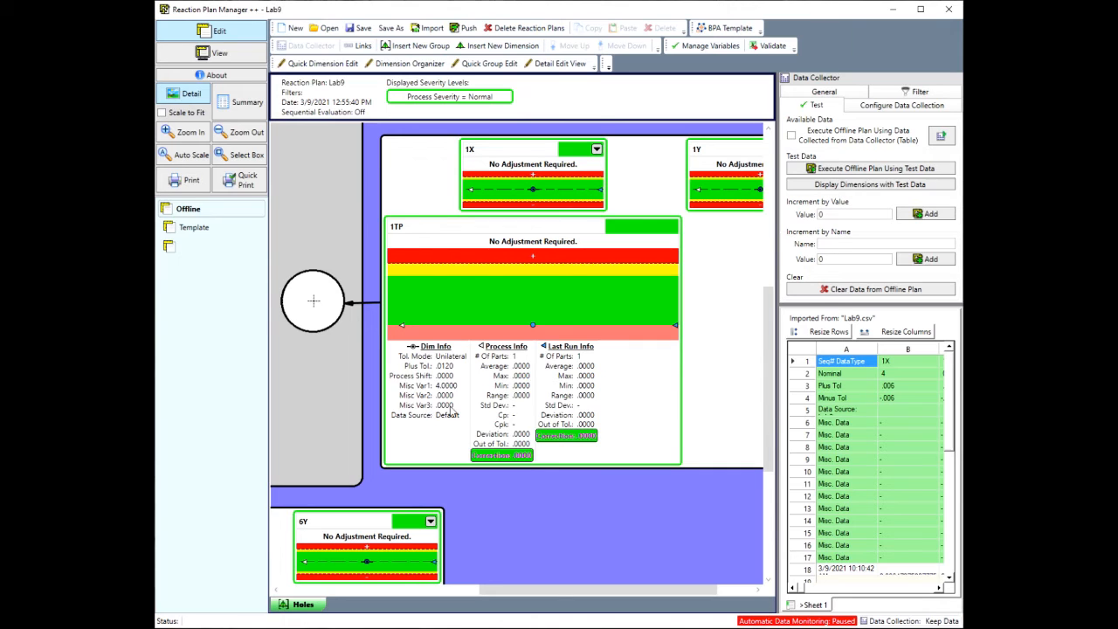
# Add a test data point to the offline plan with an increment value of 0.001.
pyautogui.click(849, 214)
pyautogui.click(927, 218)
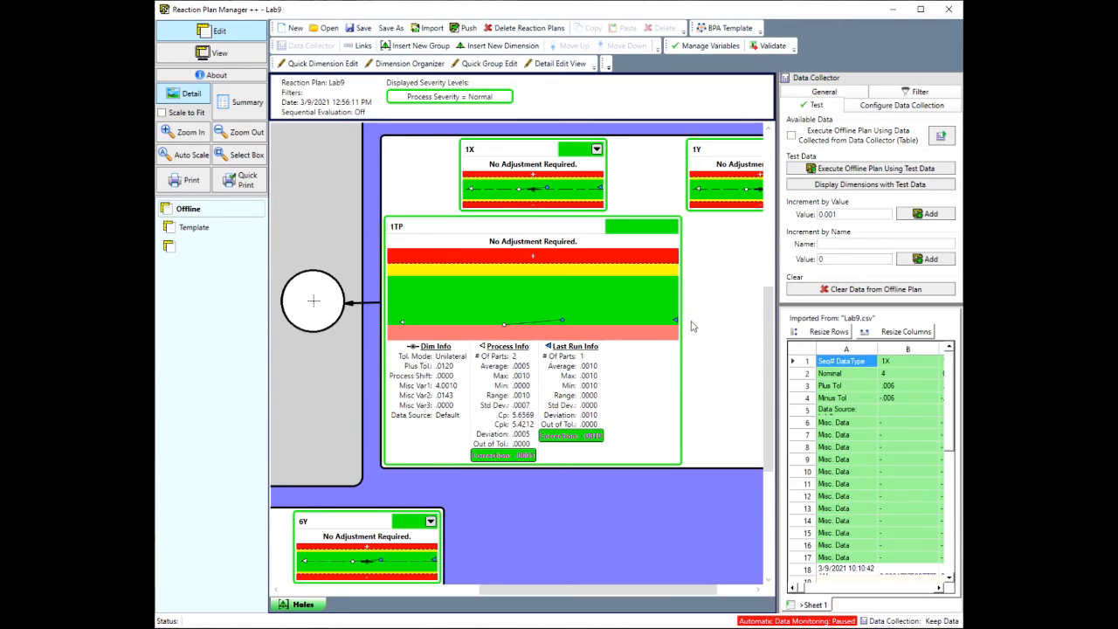
pyautogui.click(925, 214)
# Reopen the dimension links and add a link for dimension 3TP.
pyautogui.click(358, 46)
pyautogui.moveTo(733, 482); pyautogui.dragTo(880, 559)
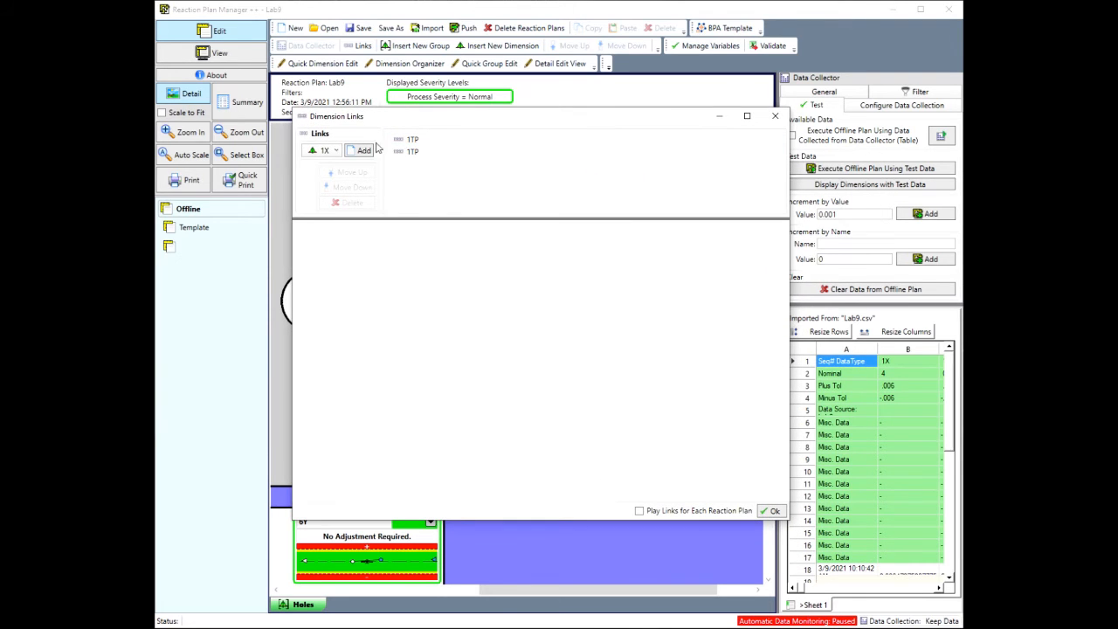
pyautogui.click(335, 151)
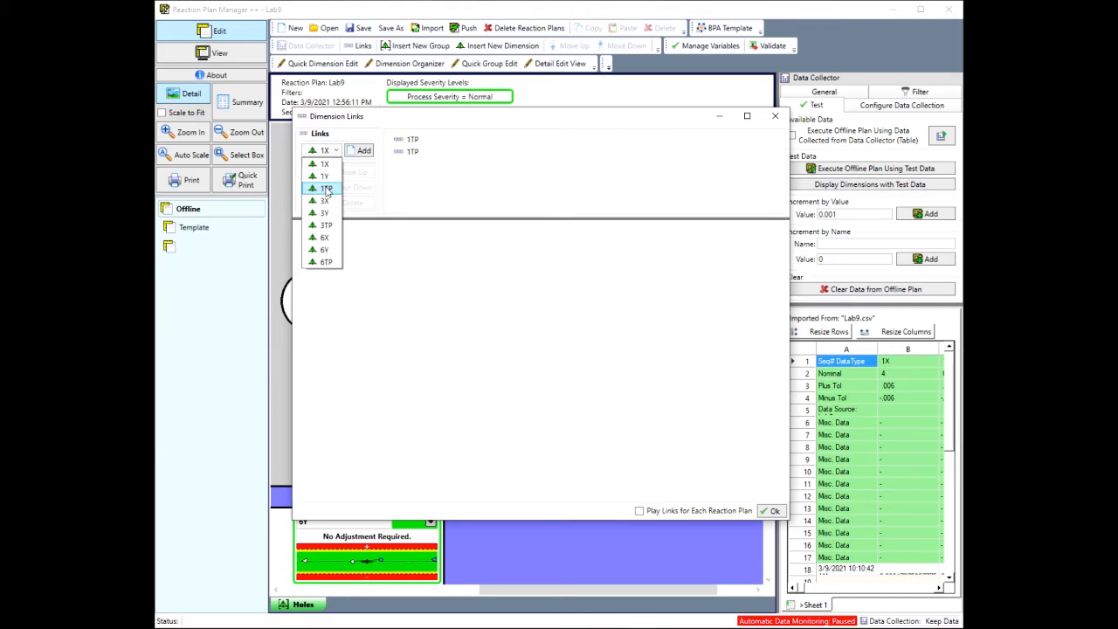
pyautogui.click(325, 188)
pyautogui.click(343, 150)
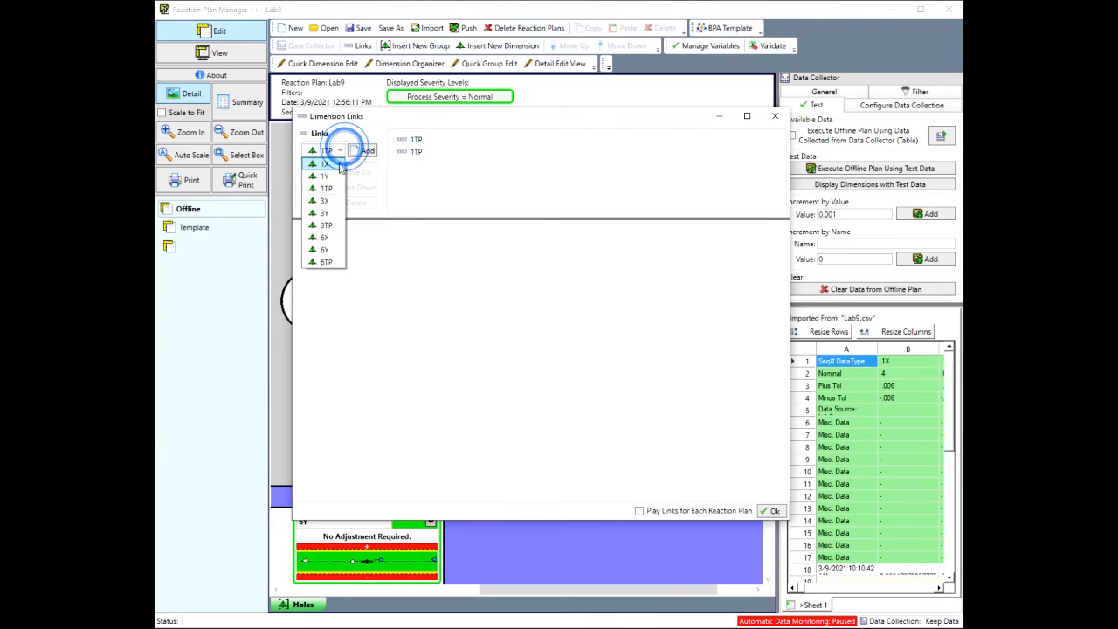
pyautogui.click(330, 225)
pyautogui.click(367, 151)
# Add a dimension link for 6TP.
pyautogui.click(338, 151)
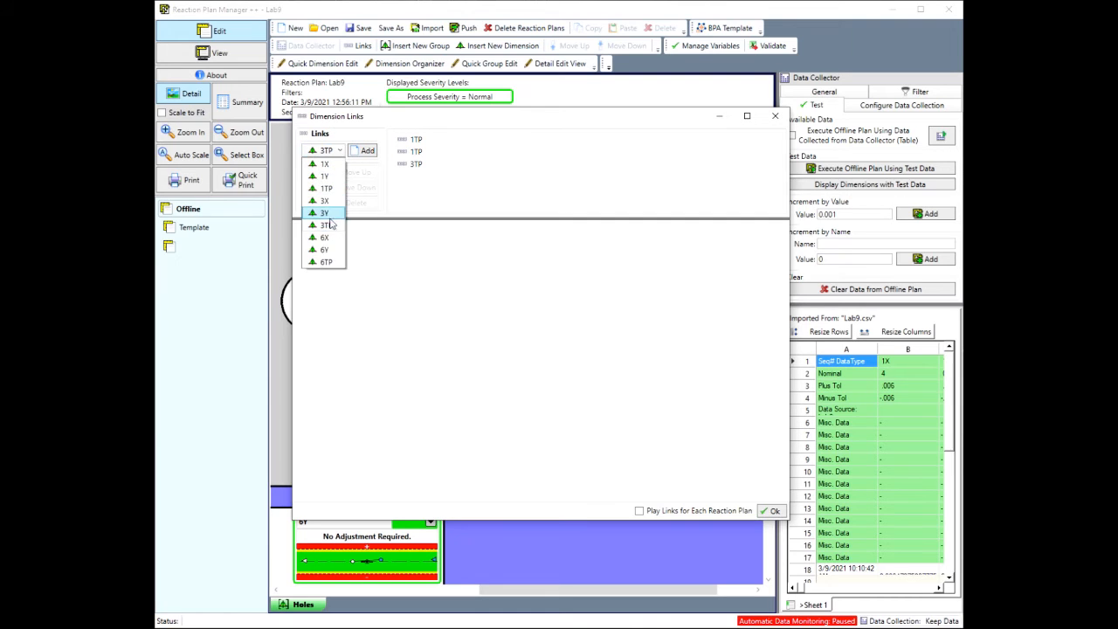
pyautogui.click(327, 262)
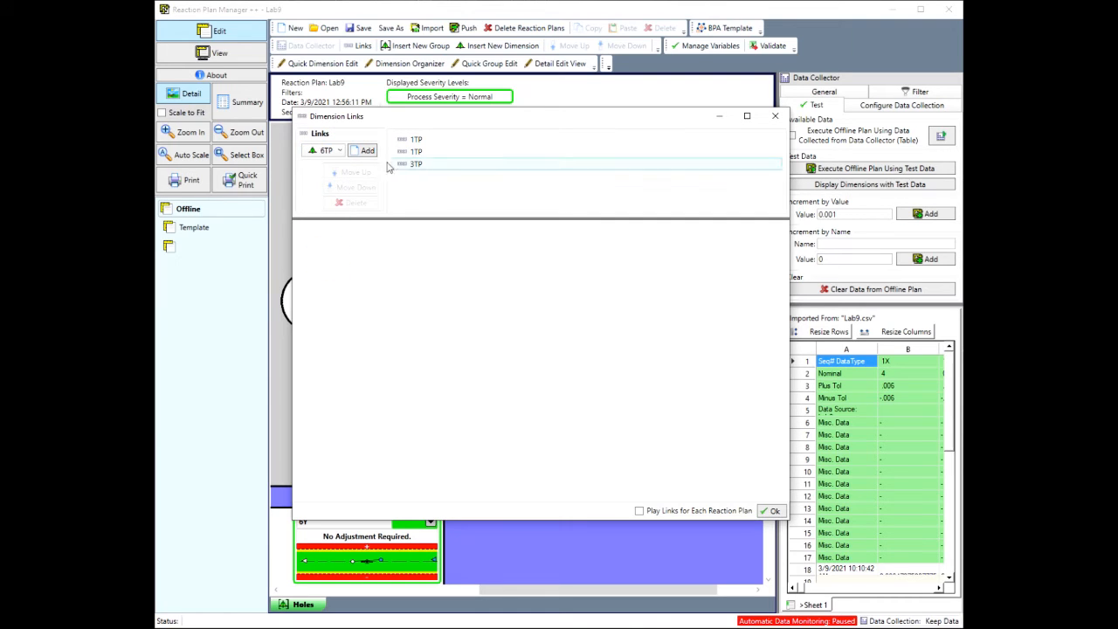
pyautogui.click(367, 151)
# Enable all triggers for the 3TP link and the 6TP link.
pyautogui.click(415, 163)
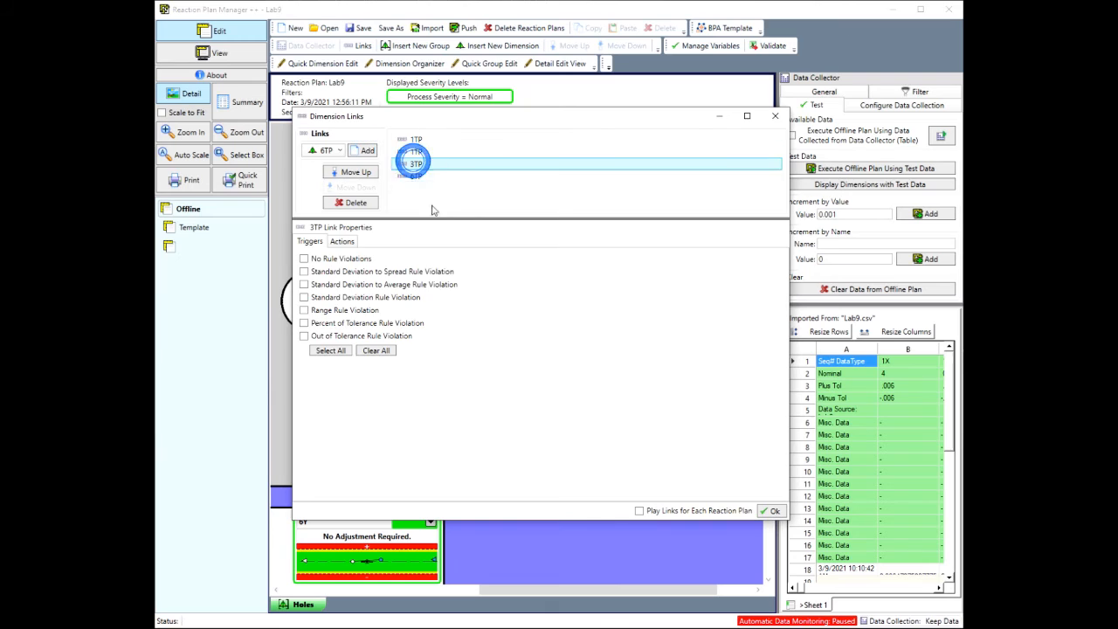
pyautogui.click(331, 350)
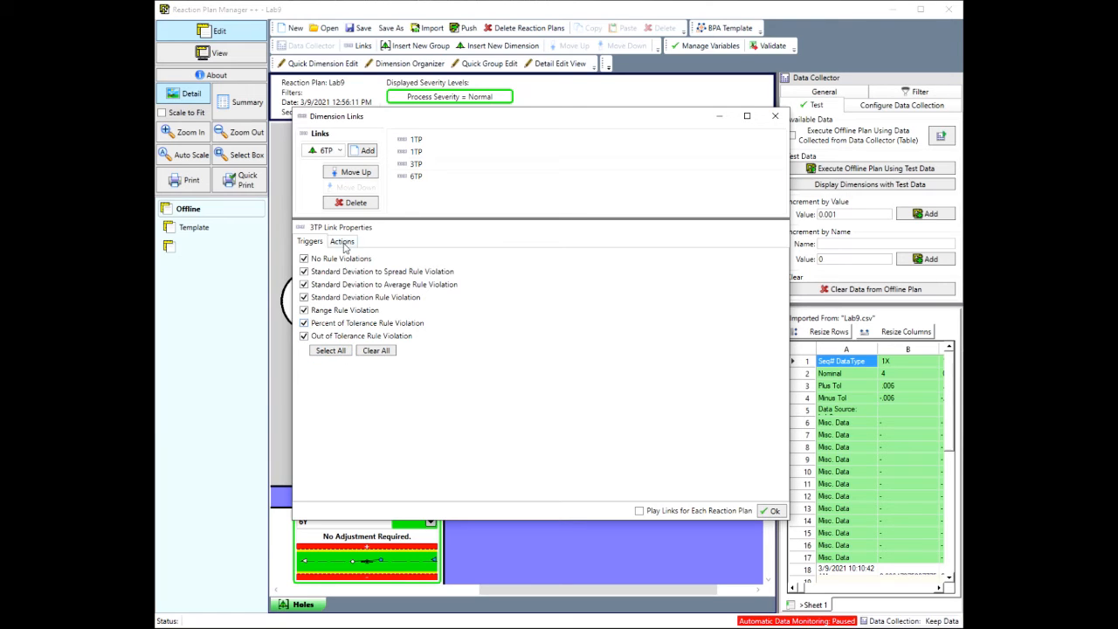
pyautogui.click(410, 176)
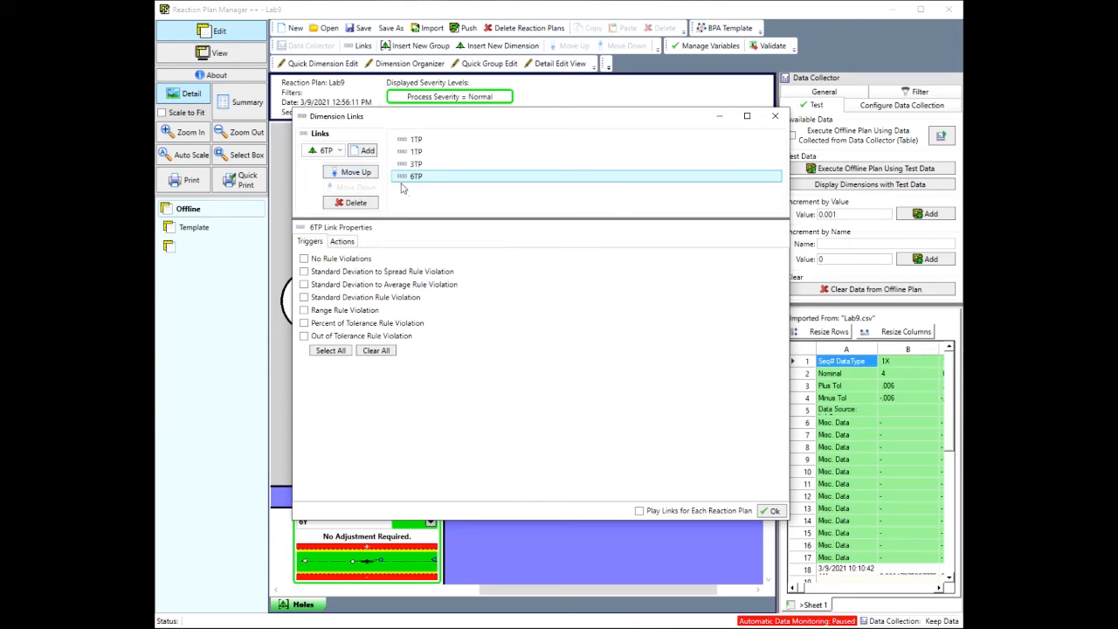
pyautogui.click(331, 350)
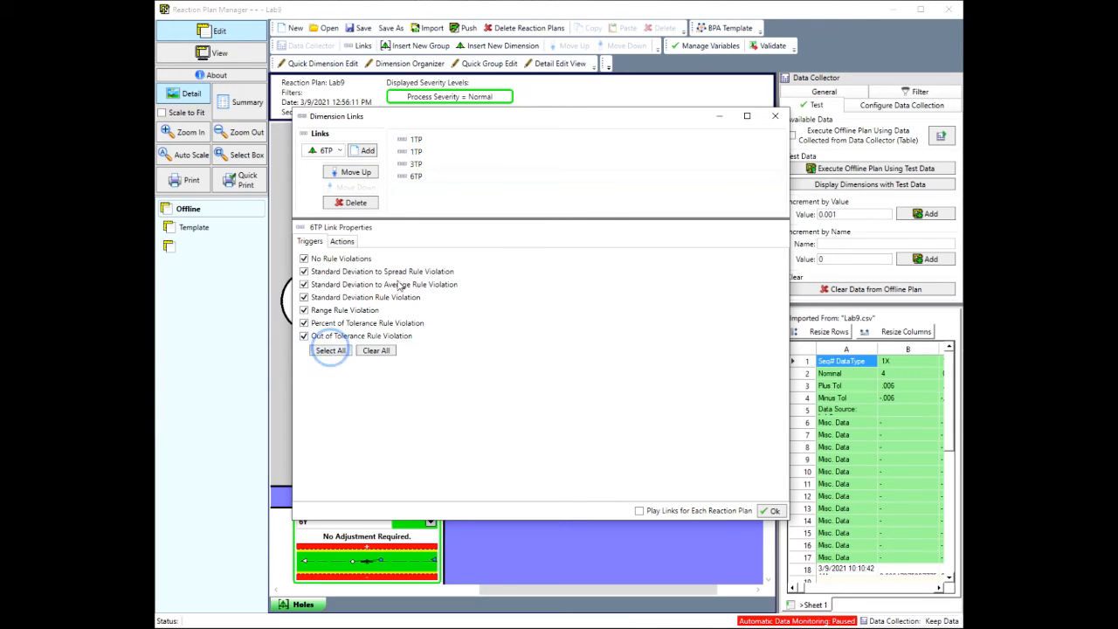
# Copy all six action equations from the second 1TP link into the 3TP link and enlarge the Dimension Links window.
pyautogui.click(416, 152)
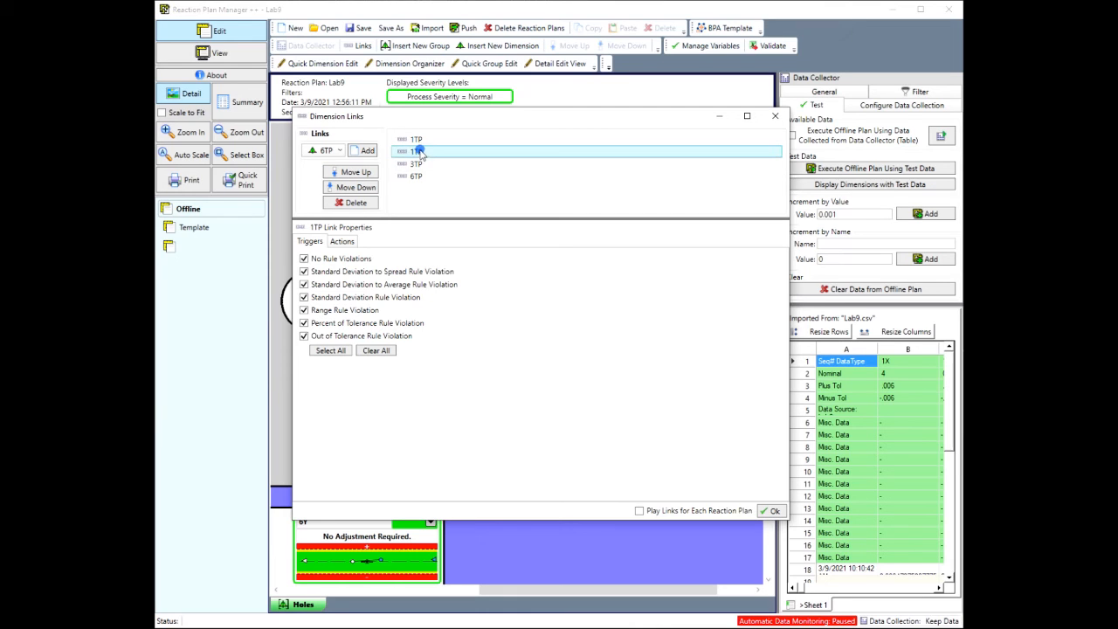
pyautogui.click(343, 242)
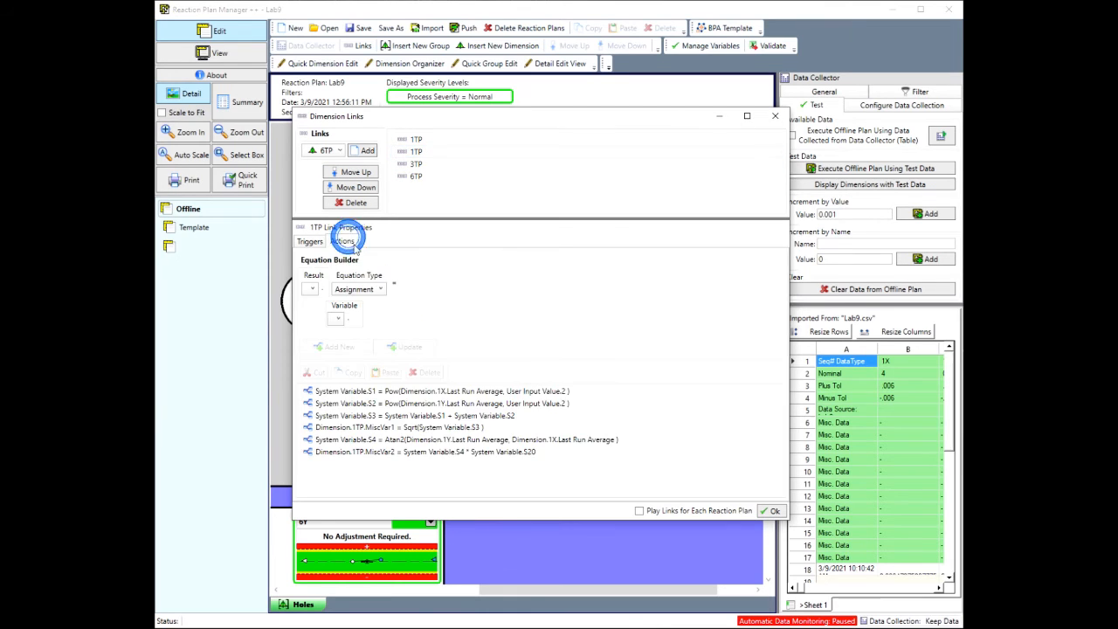
pyautogui.click(368, 397)
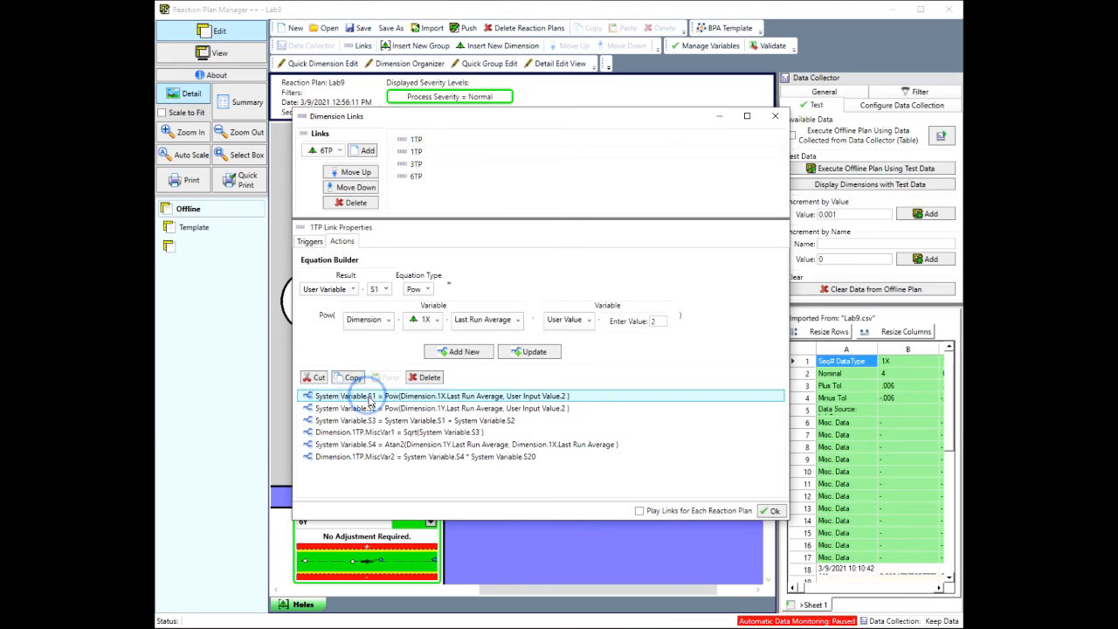
pyautogui.keyDown('shift'); pyautogui.click(405, 458); pyautogui.keyUp('shift')
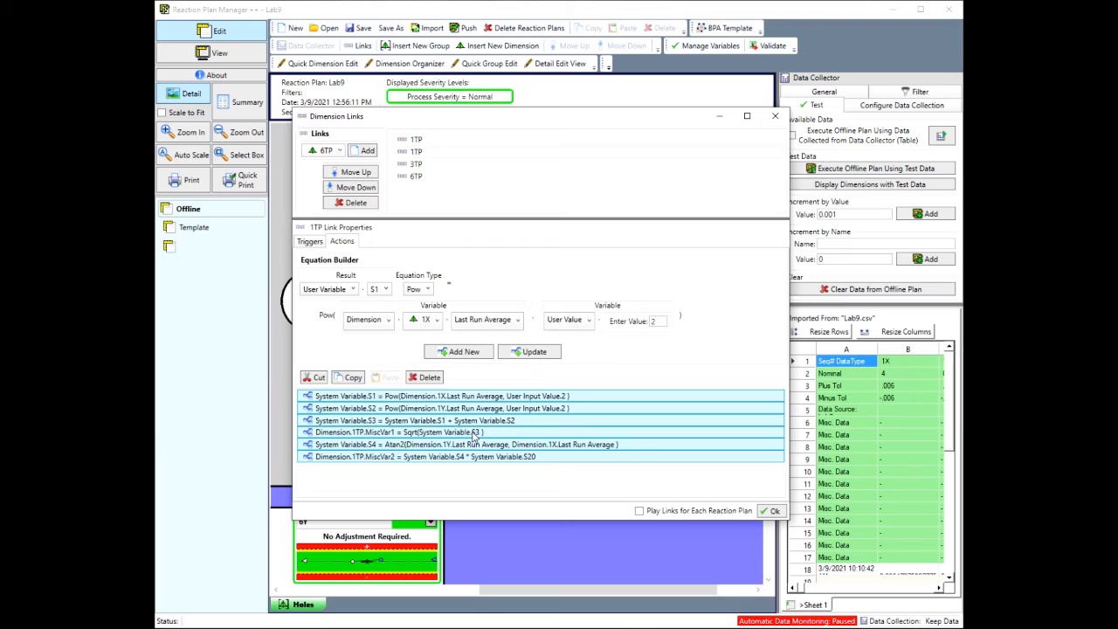
pyautogui.click(356, 379)
pyautogui.click(422, 165)
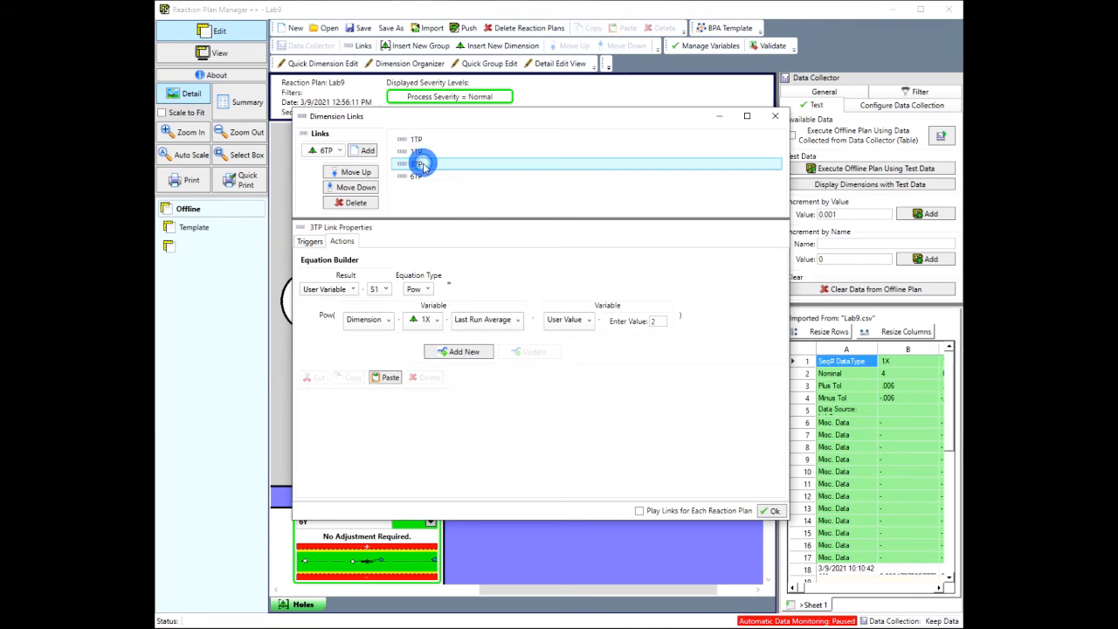
pyautogui.click(389, 377)
pyautogui.moveTo(786, 521); pyautogui.dragTo(827, 559)
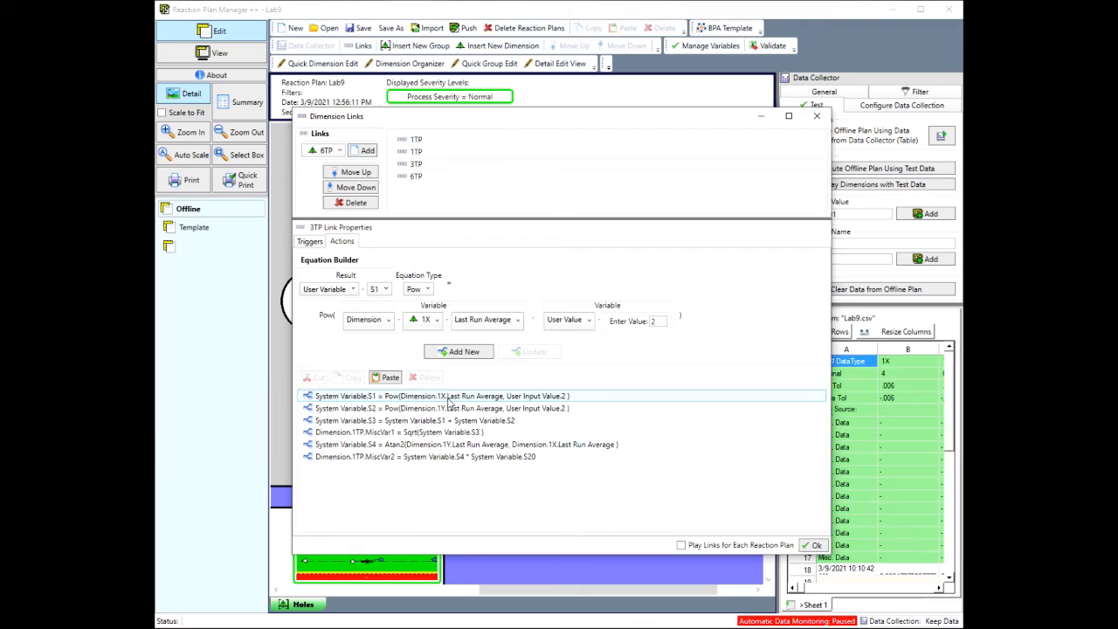
# Update the 3TP link's Pow equations so S1 uses dimension 3X and S2 uses dimension 3Y.
pyautogui.click(449, 399)
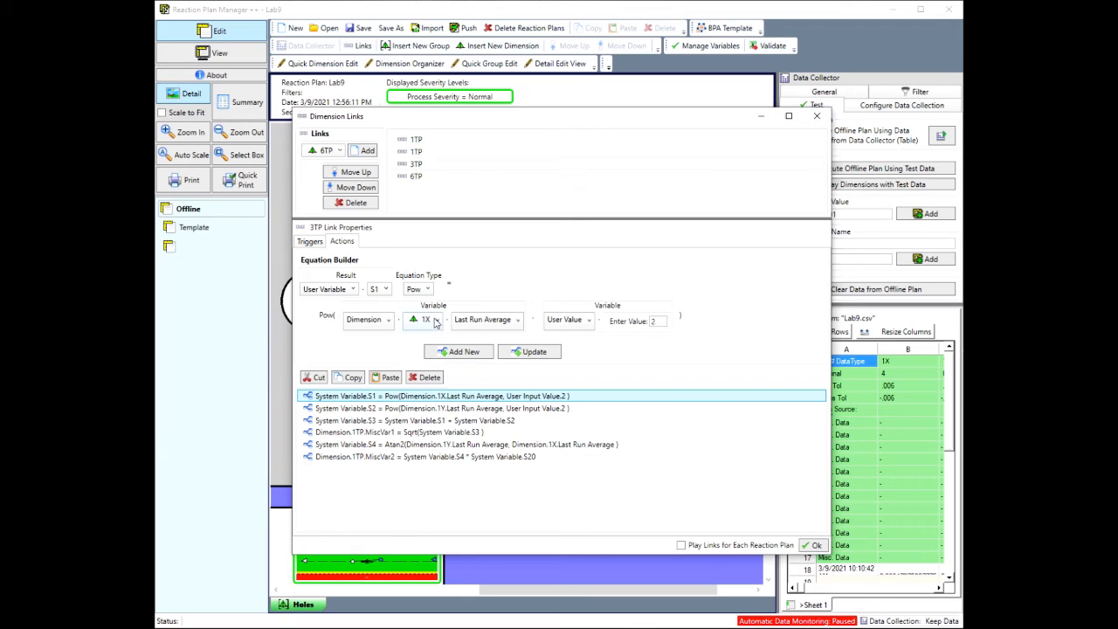
pyautogui.click(435, 321)
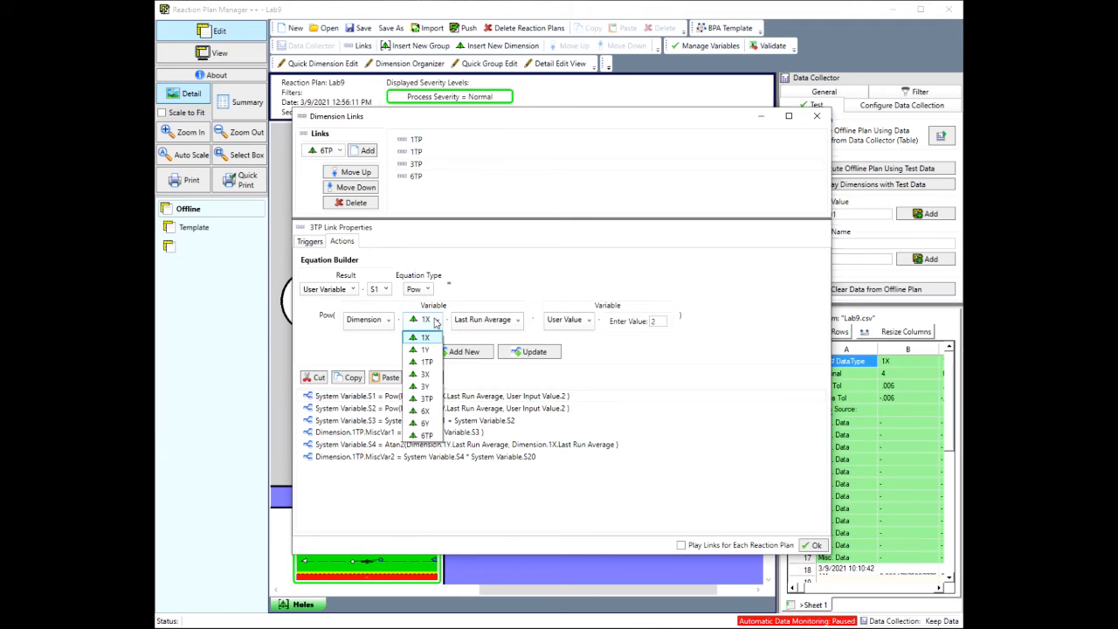
pyautogui.click(431, 375)
pyautogui.click(524, 351)
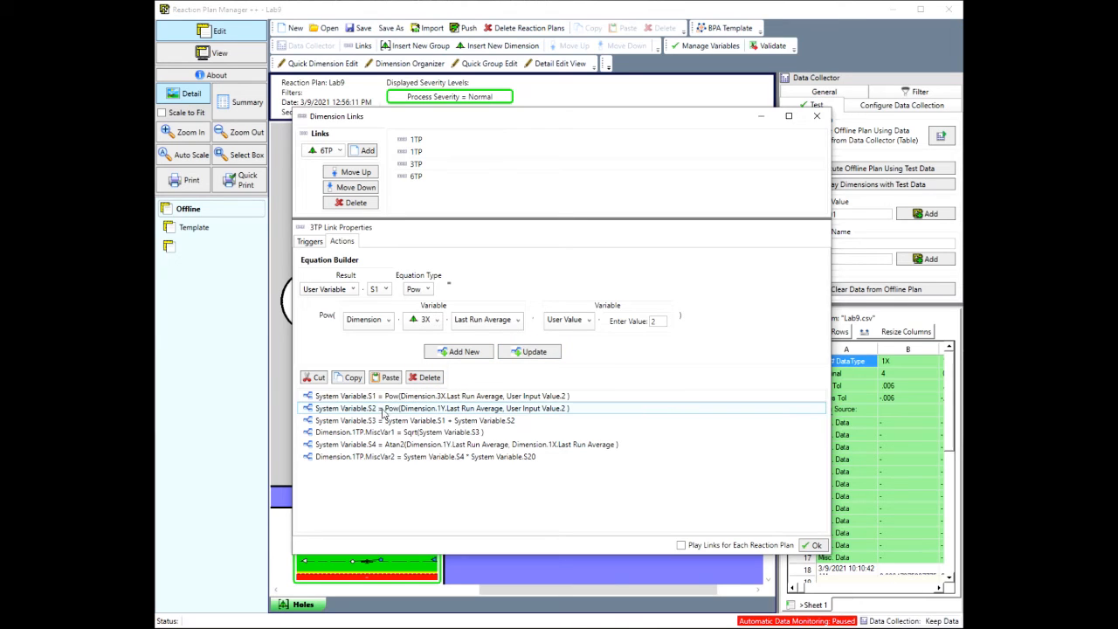
pyautogui.click(412, 408)
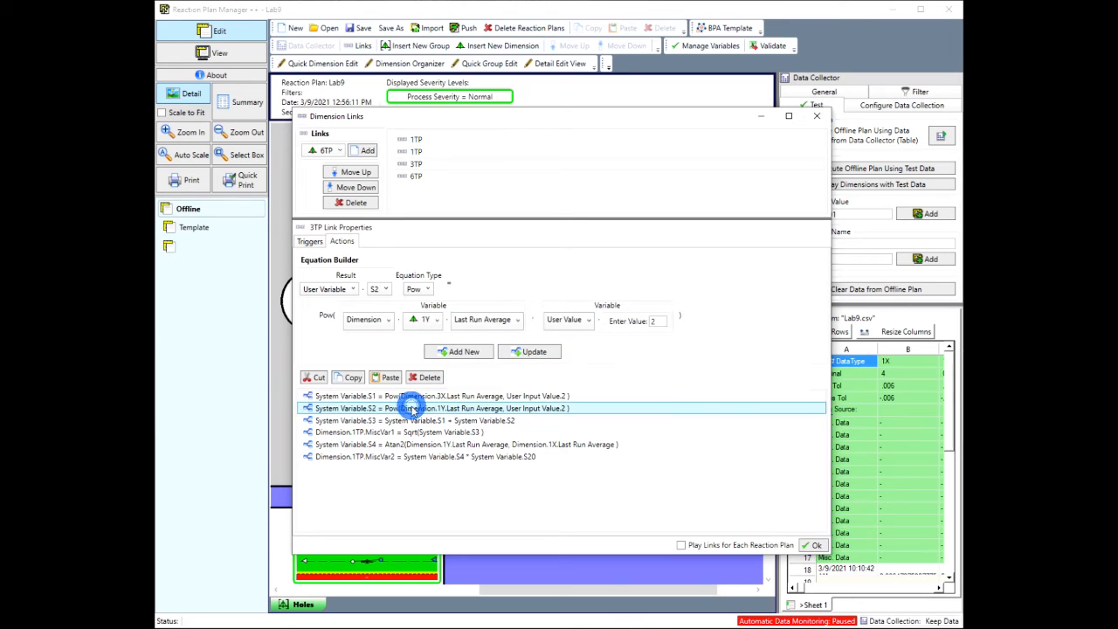
pyautogui.click(438, 322)
pyautogui.click(428, 380)
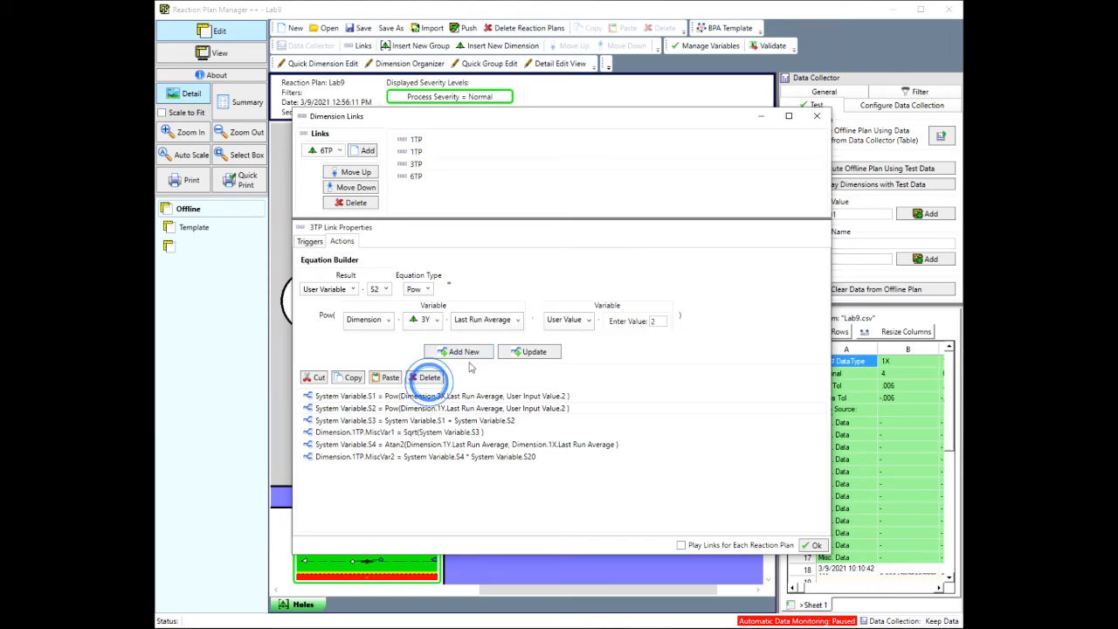
pyautogui.click(530, 351)
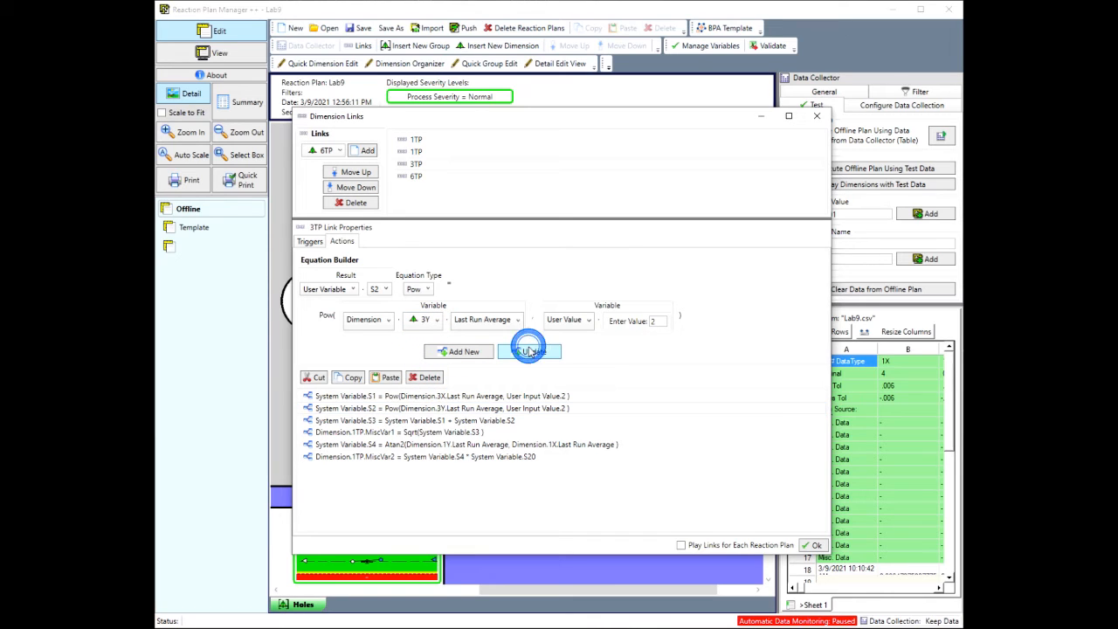
# Change the result of the 3TP link's Sqrt equation to Dimension 3TP MiscVar1.
pyautogui.click(400, 439)
pyautogui.click(405, 426)
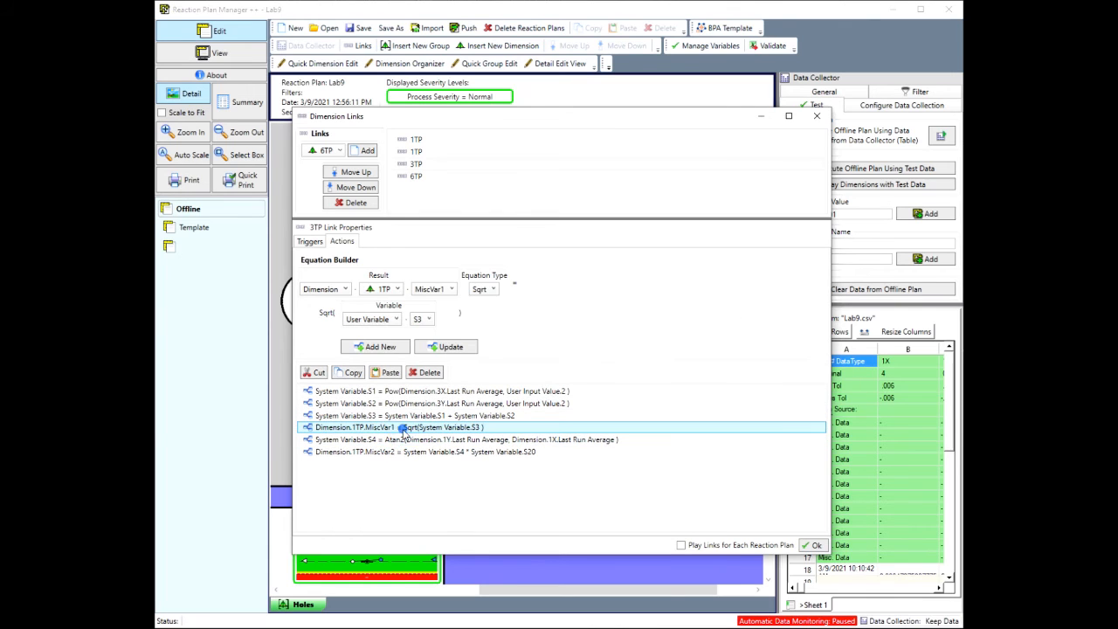
pyautogui.click(398, 291)
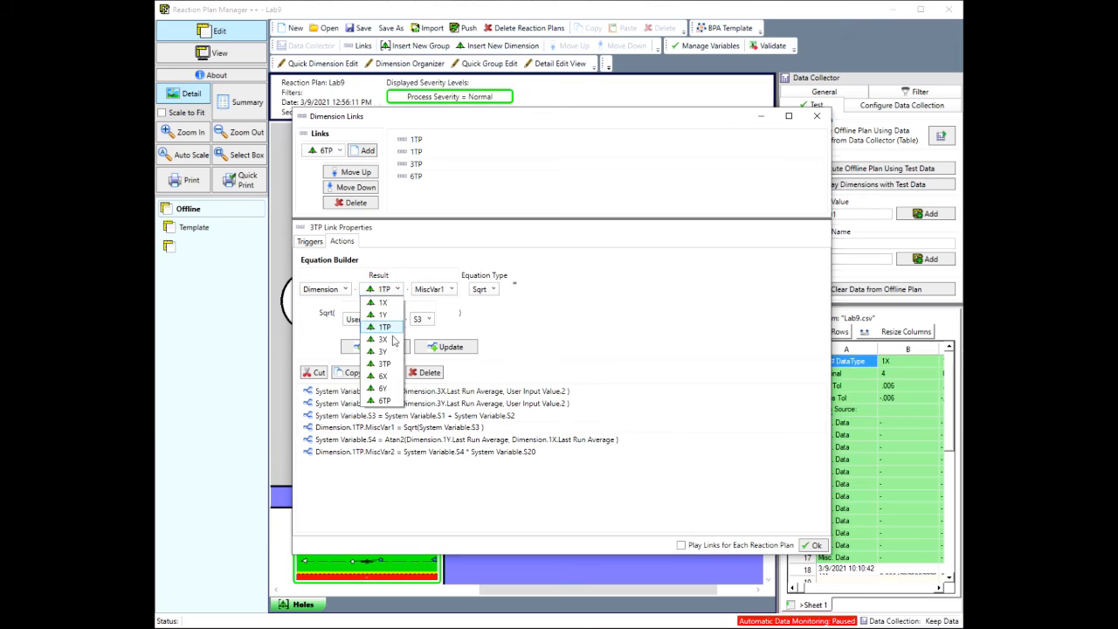
pyautogui.click(393, 359)
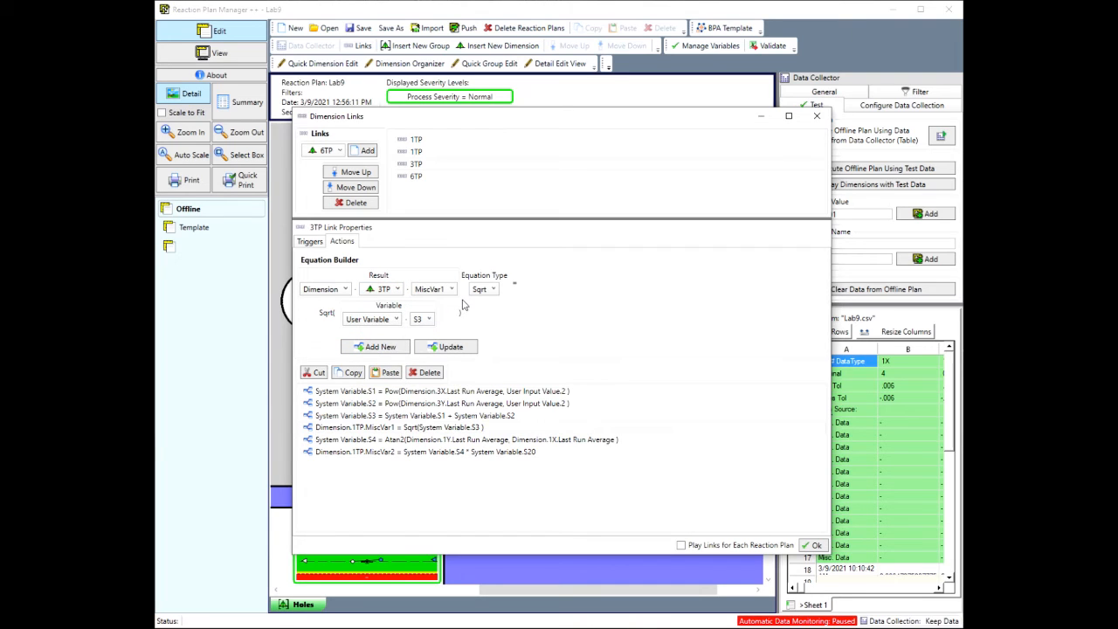
pyautogui.click(450, 349)
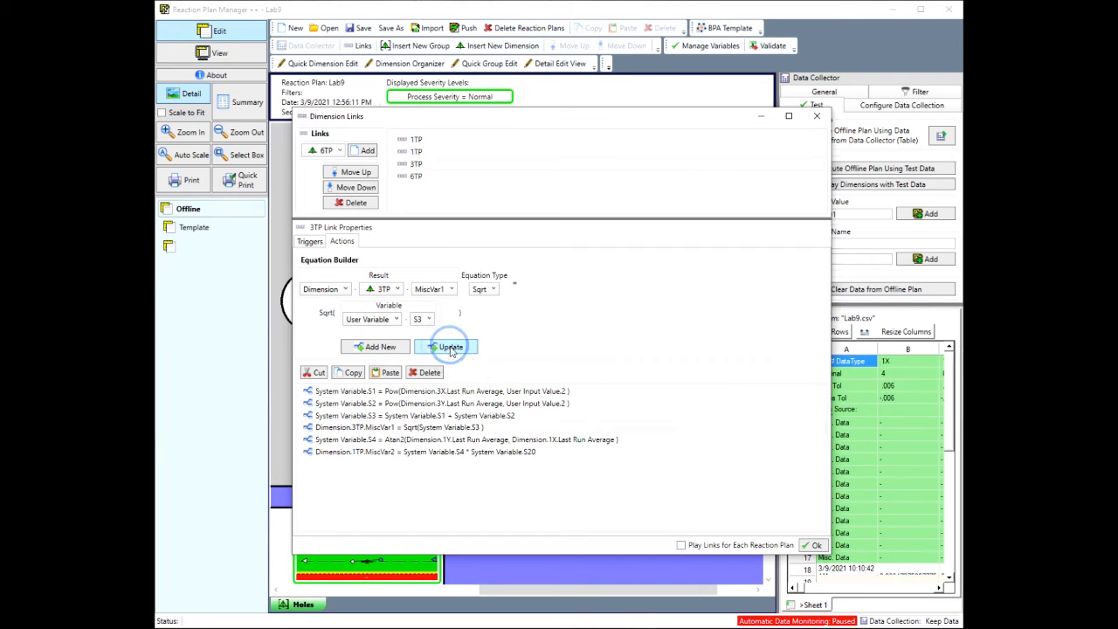
# Update the 3TP link's S4 Atan2 equation to use the last run averages of 3Y and 3X.
pyautogui.click(416, 441)
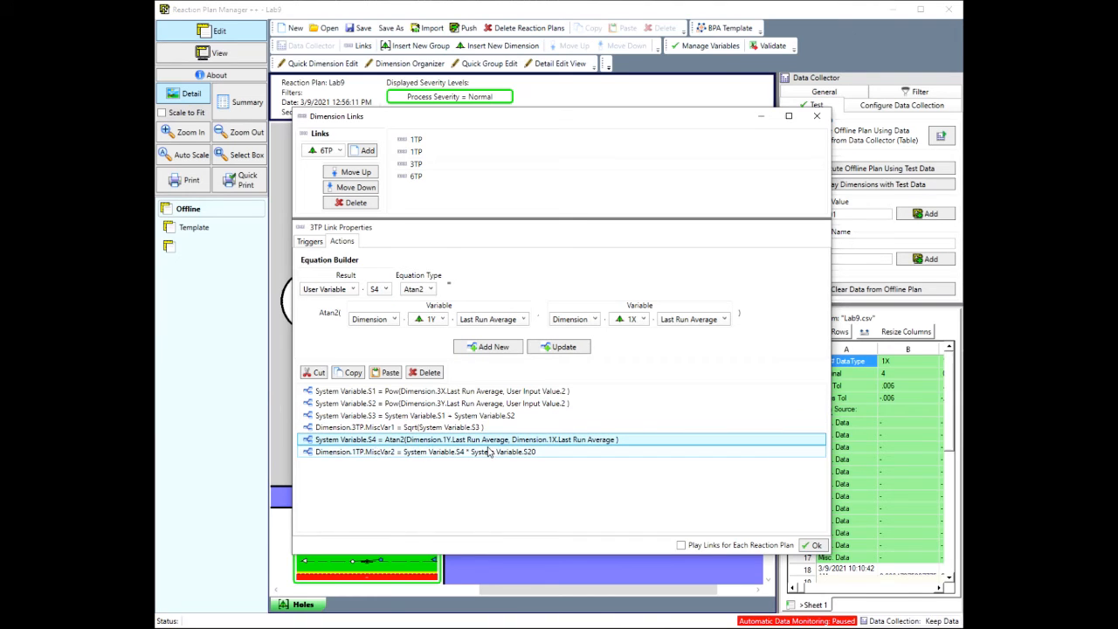
pyautogui.click(441, 319)
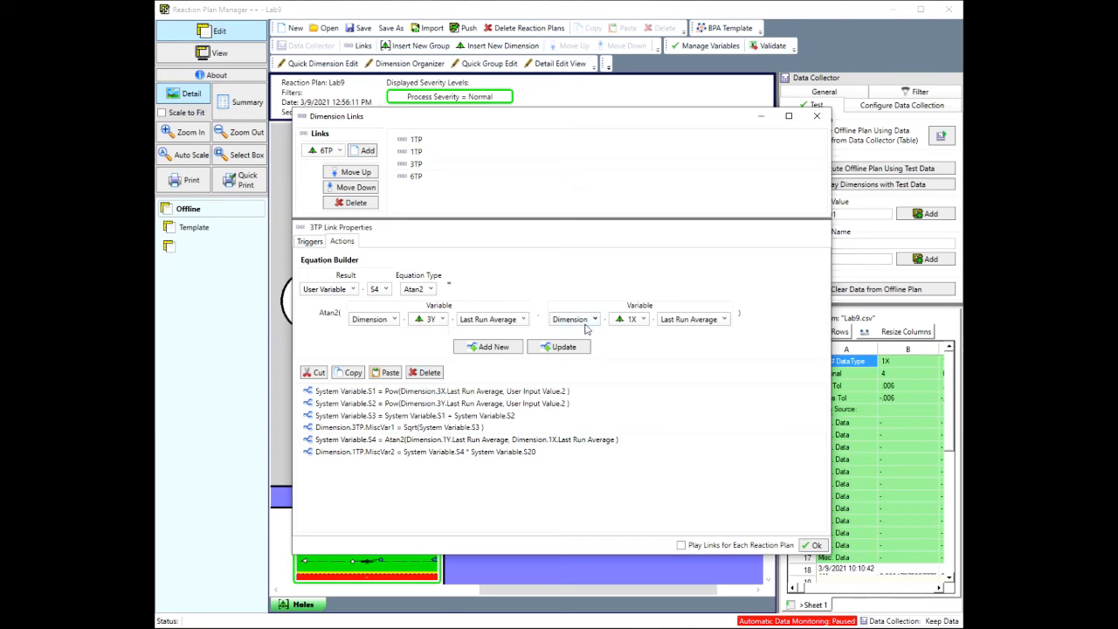
pyautogui.click(632, 320)
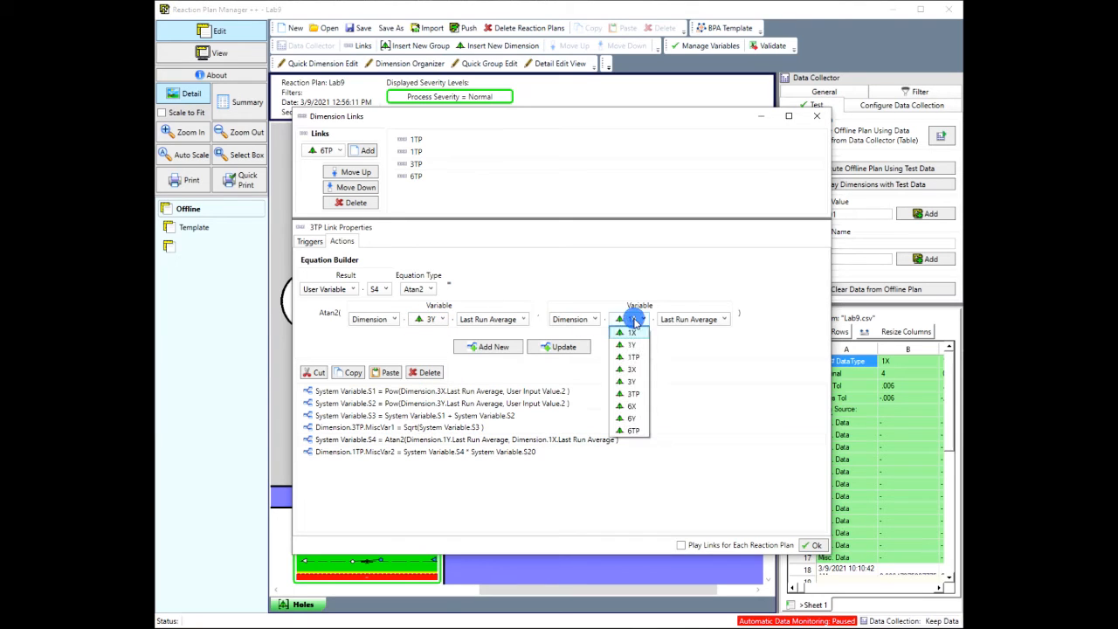
pyautogui.click(632, 368)
pyautogui.click(576, 348)
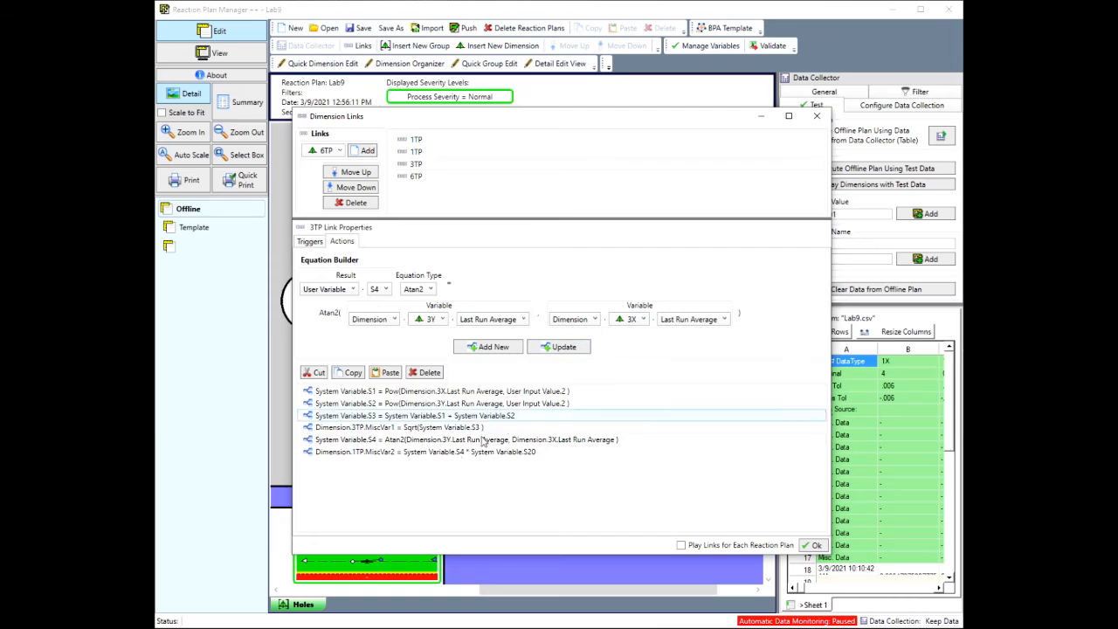
# Change the result of the 3TP link's Multiply equation to Dimension 3TP MiscVar2.
pyautogui.click(392, 452)
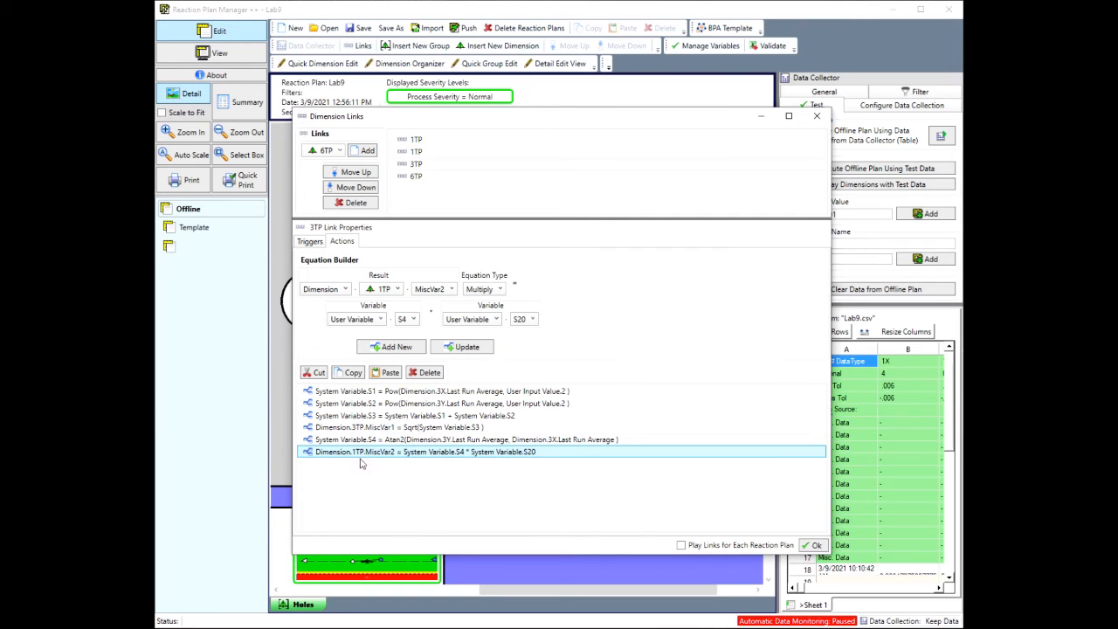
pyautogui.click(397, 291)
pyautogui.click(383, 367)
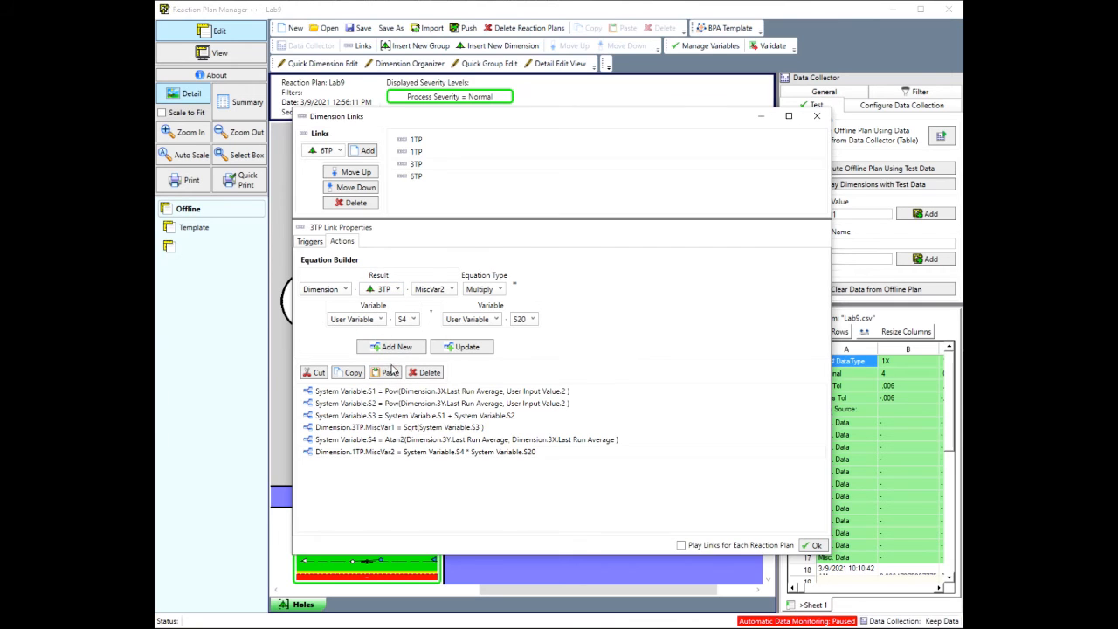
pyautogui.click(456, 349)
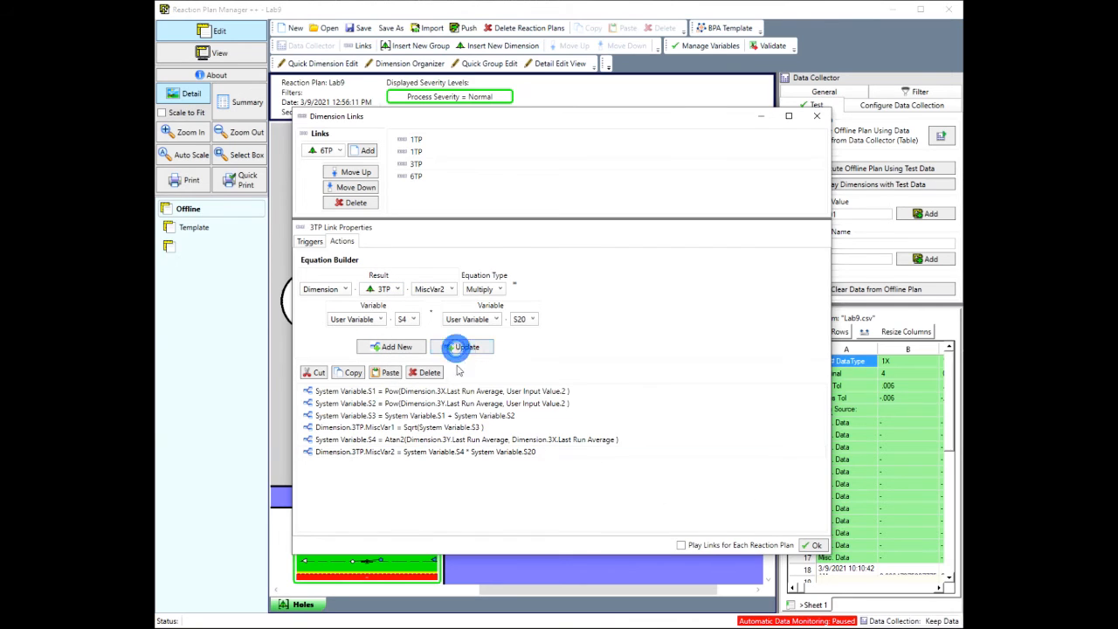
# Copy all six action equations from the 3TP link into the 6TP link.
pyautogui.click(416, 392)
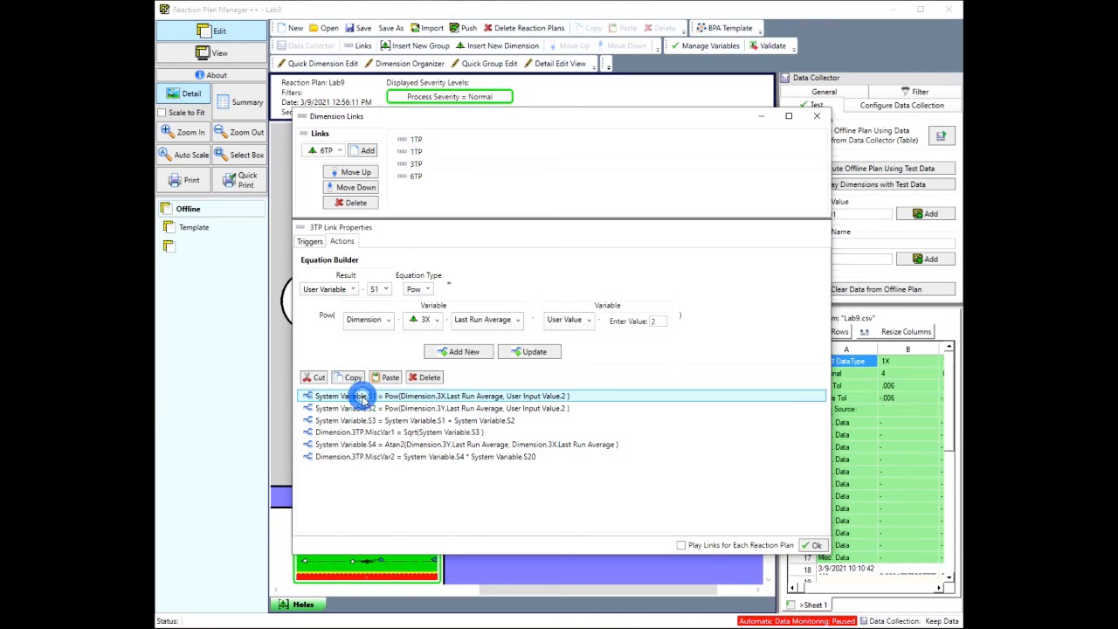
pyautogui.keyDown('shift'); pyautogui.click(370, 456); pyautogui.keyUp('shift')
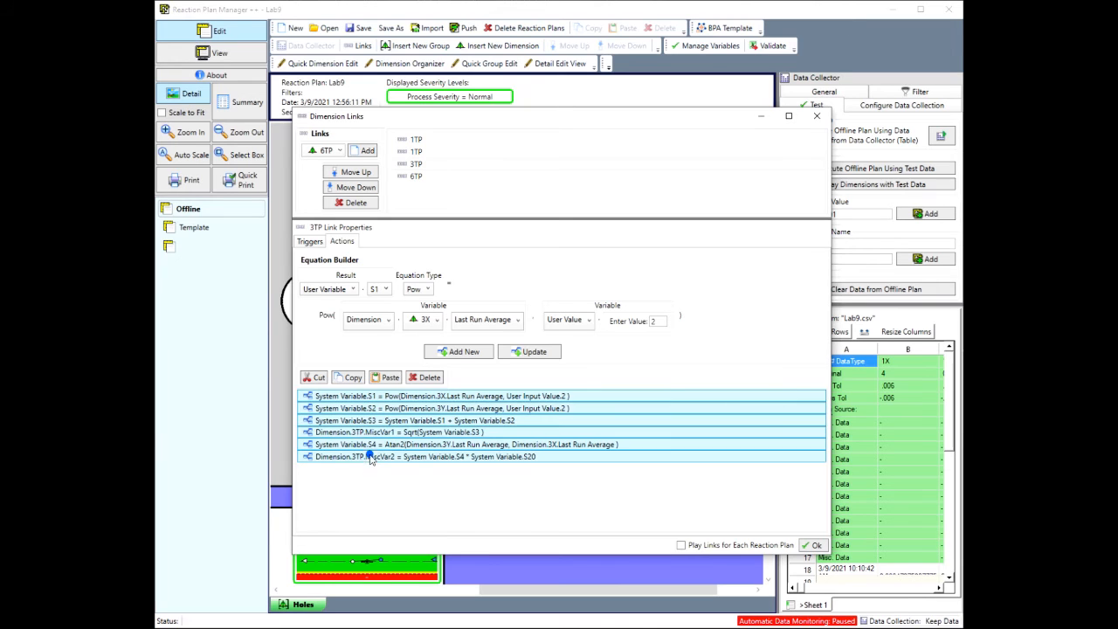
pyautogui.click(350, 379)
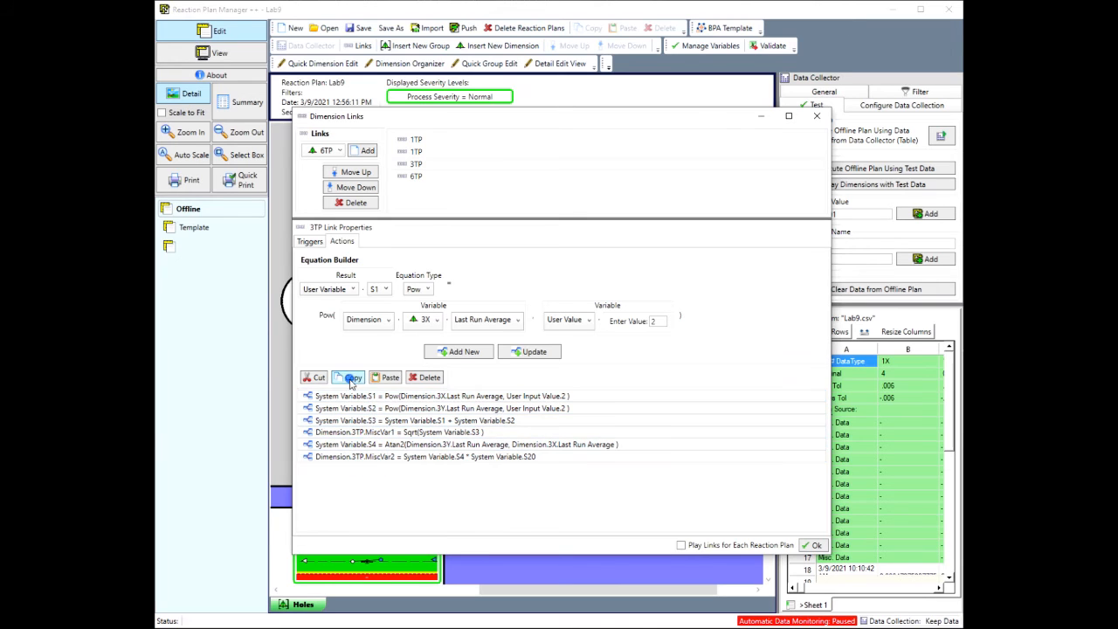
pyautogui.click(416, 176)
pyautogui.click(390, 376)
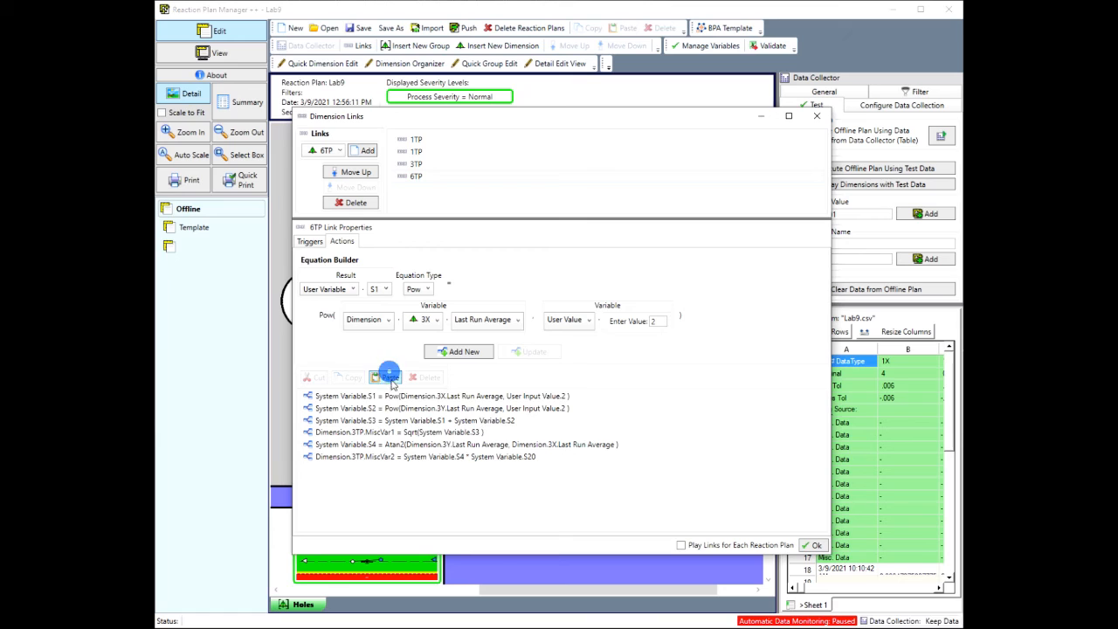
# Update the 6TP link's S1 and S2 Pow equations to use the last run averages of 6X and 6Y, respectively.
pyautogui.click(466, 397)
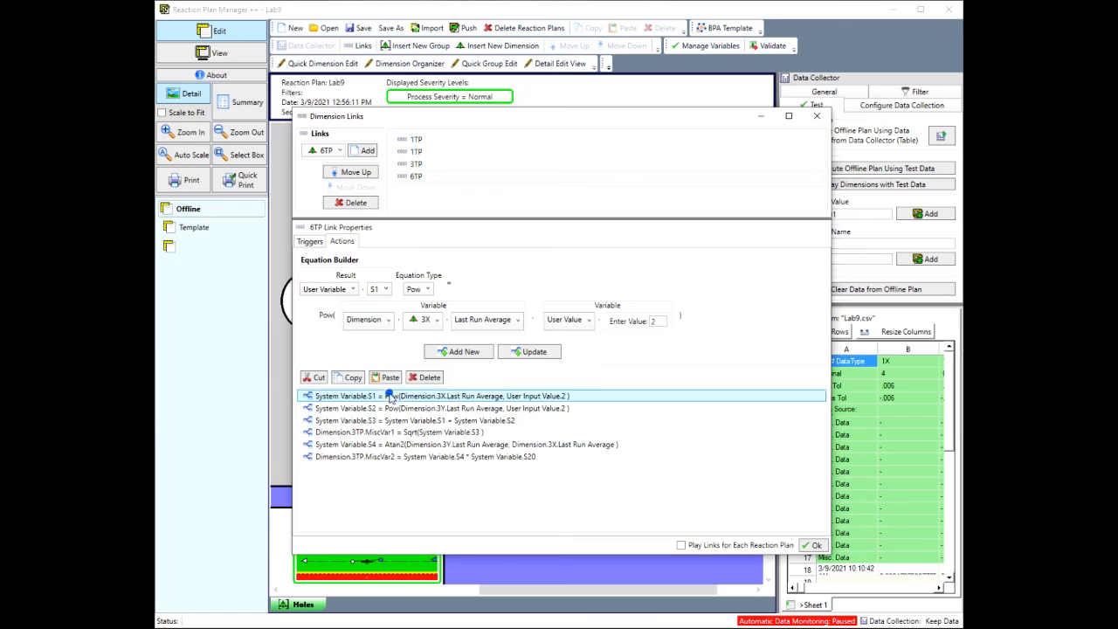
pyautogui.click(434, 320)
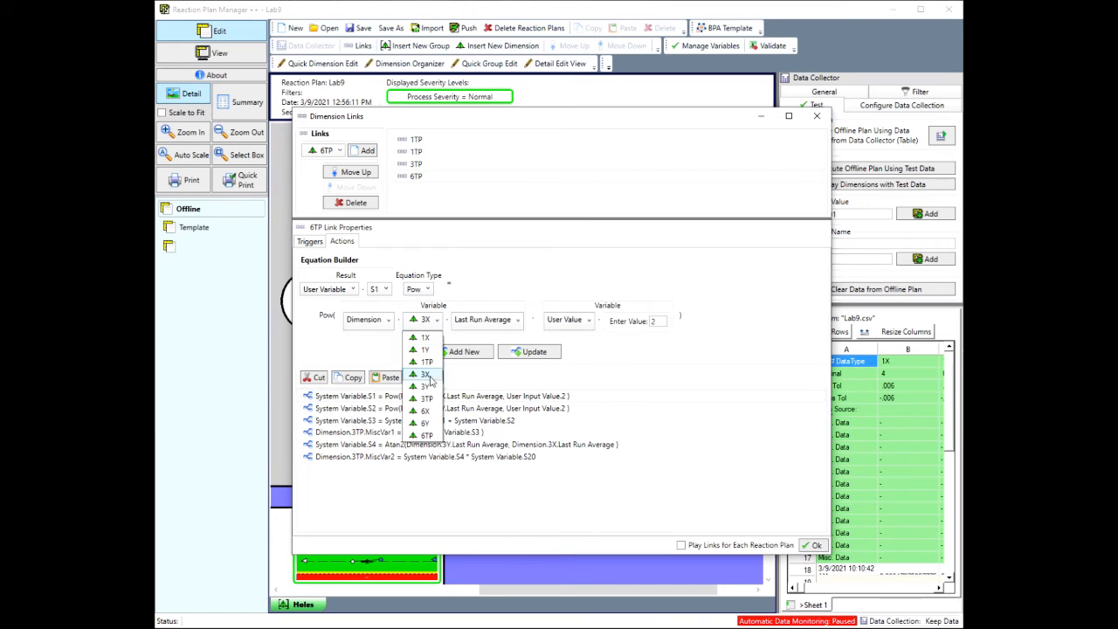
pyautogui.click(426, 410)
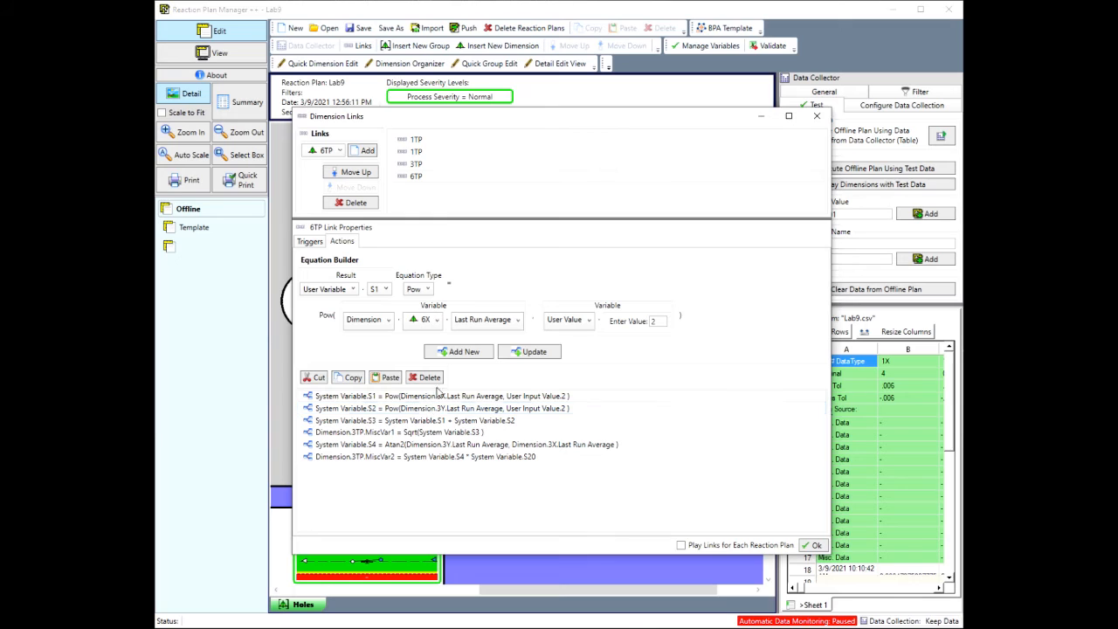
pyautogui.click(535, 352)
pyautogui.click(443, 408)
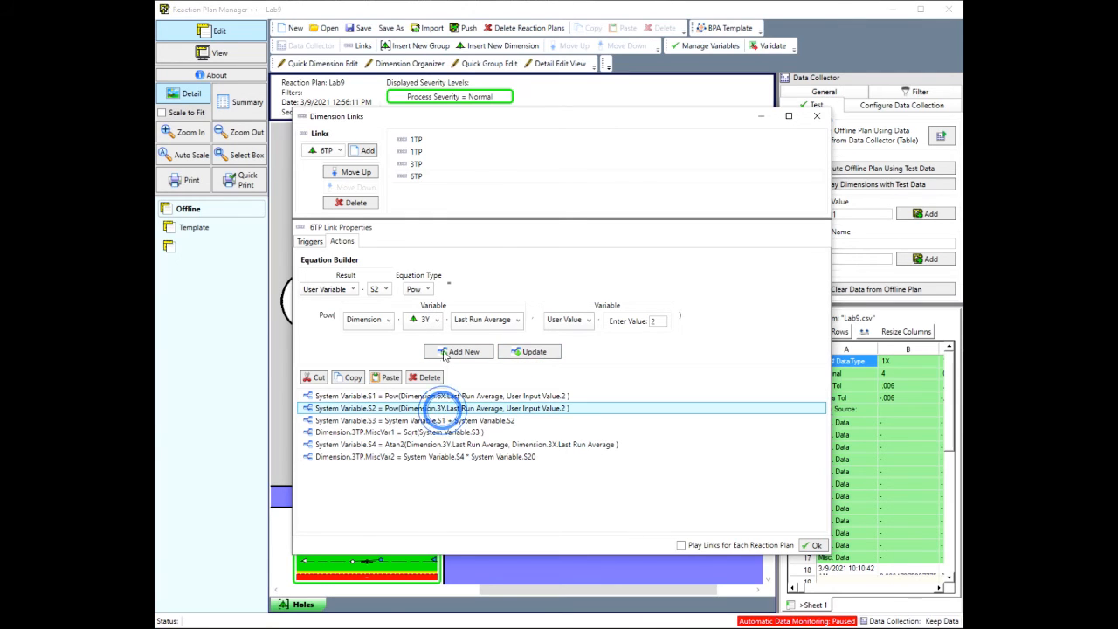
pyautogui.click(438, 321)
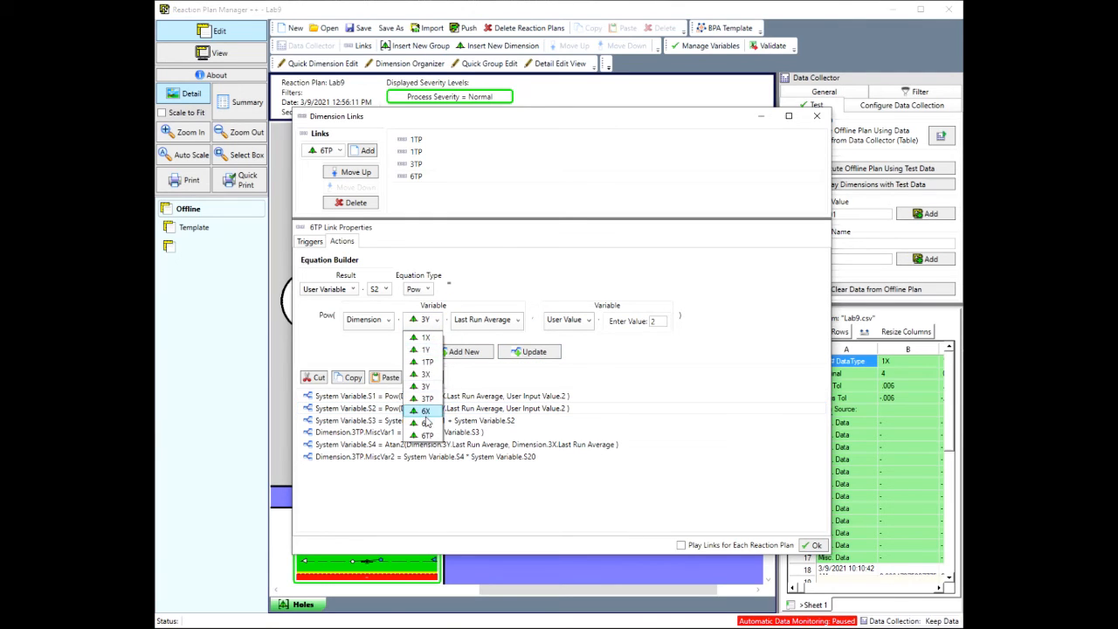
pyautogui.click(426, 424)
pyautogui.click(534, 352)
# Change the result of the 6TP link's Sqrt equation to Dimension 6TP MiscVar1.
pyautogui.click(358, 432)
pyautogui.click(392, 289)
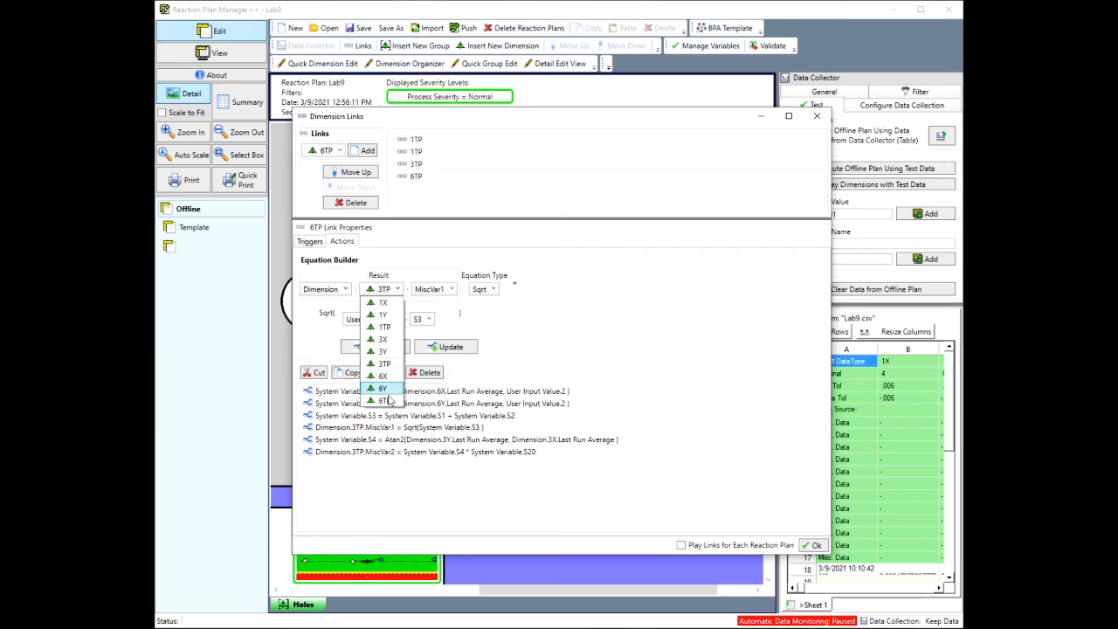
pyautogui.click(387, 399)
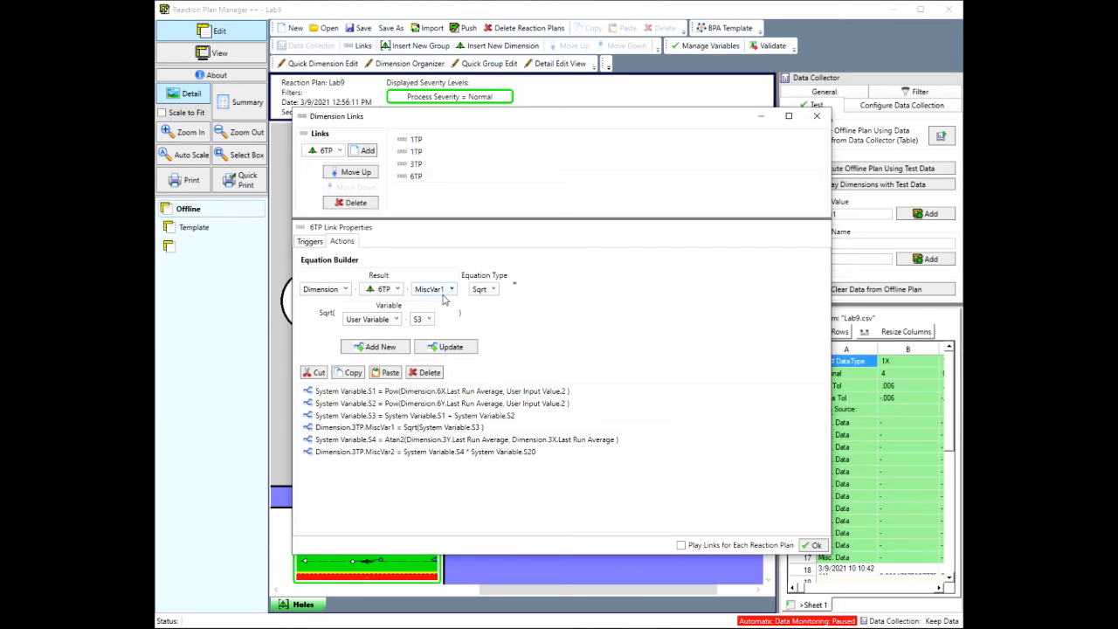
pyautogui.click(451, 348)
# Update the 6TP link's S4 Atan2 equation to use the last run averages of 6Y and 6X.
pyautogui.click(445, 438)
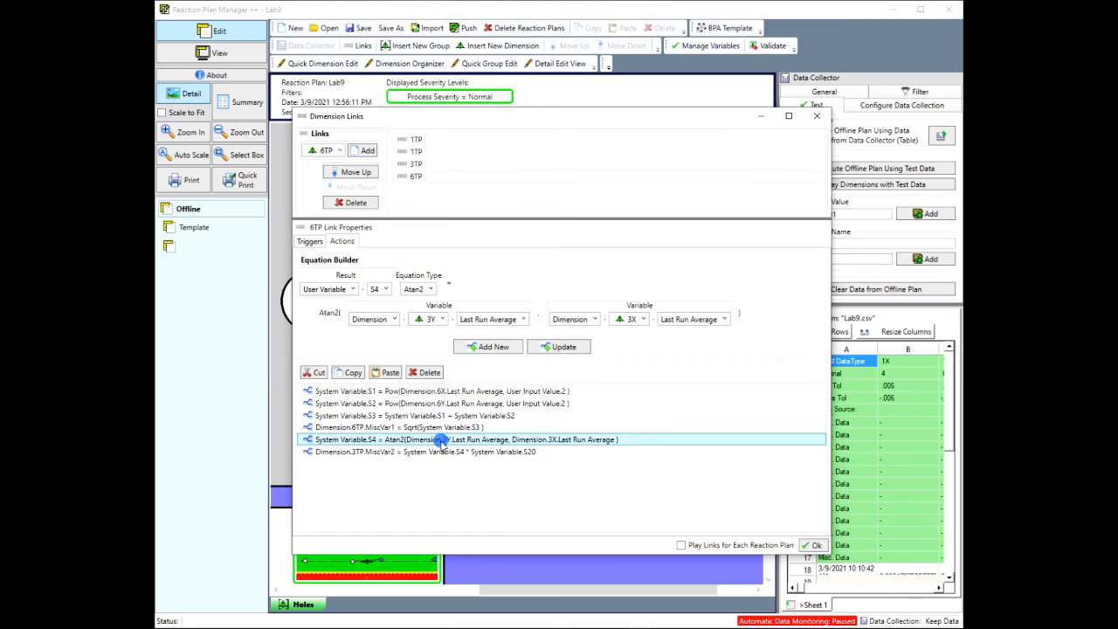
pyautogui.click(443, 320)
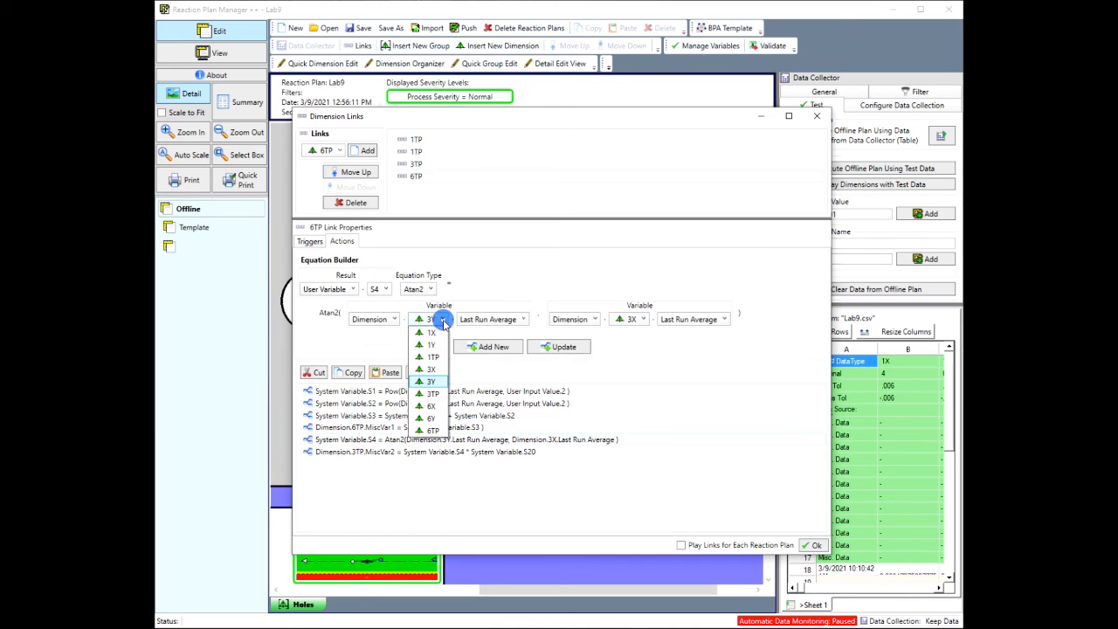
pyautogui.click(441, 418)
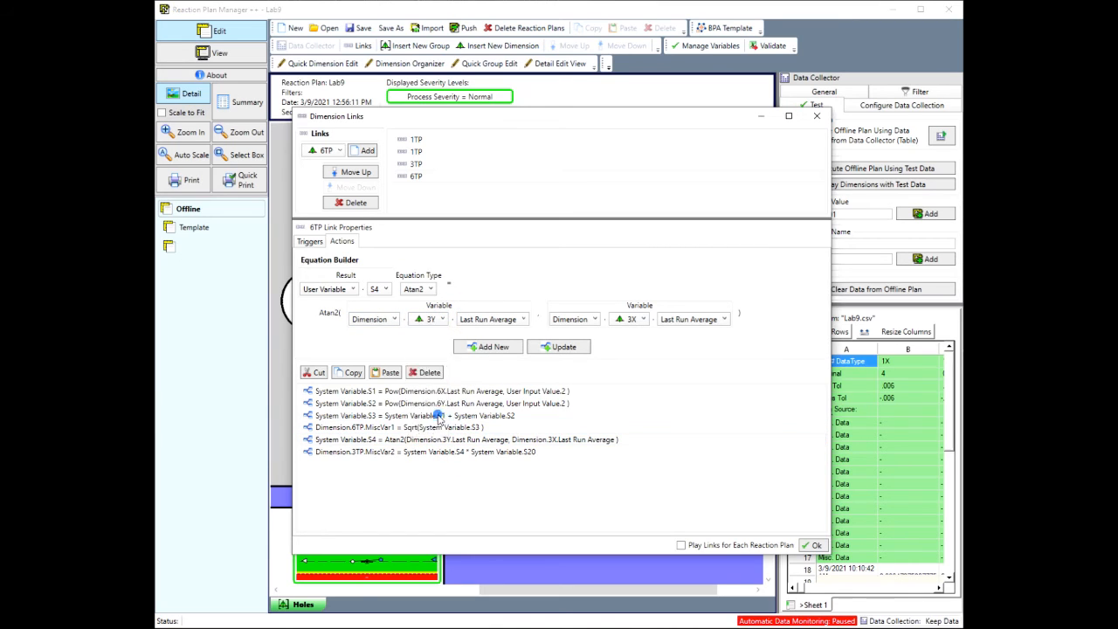
pyautogui.click(639, 320)
pyautogui.click(629, 405)
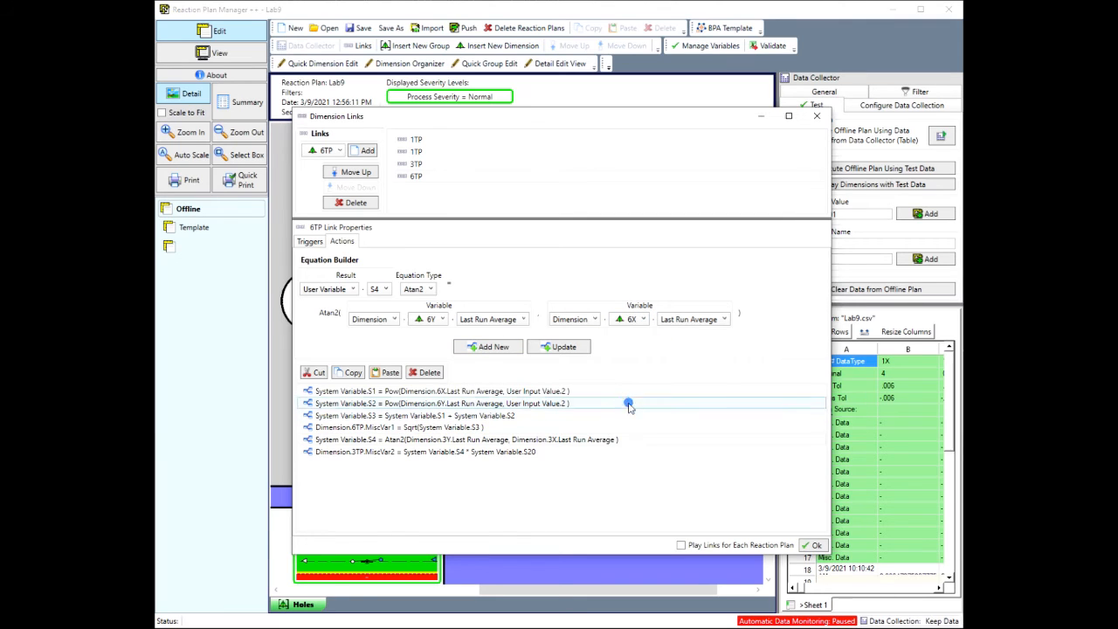
pyautogui.click(568, 347)
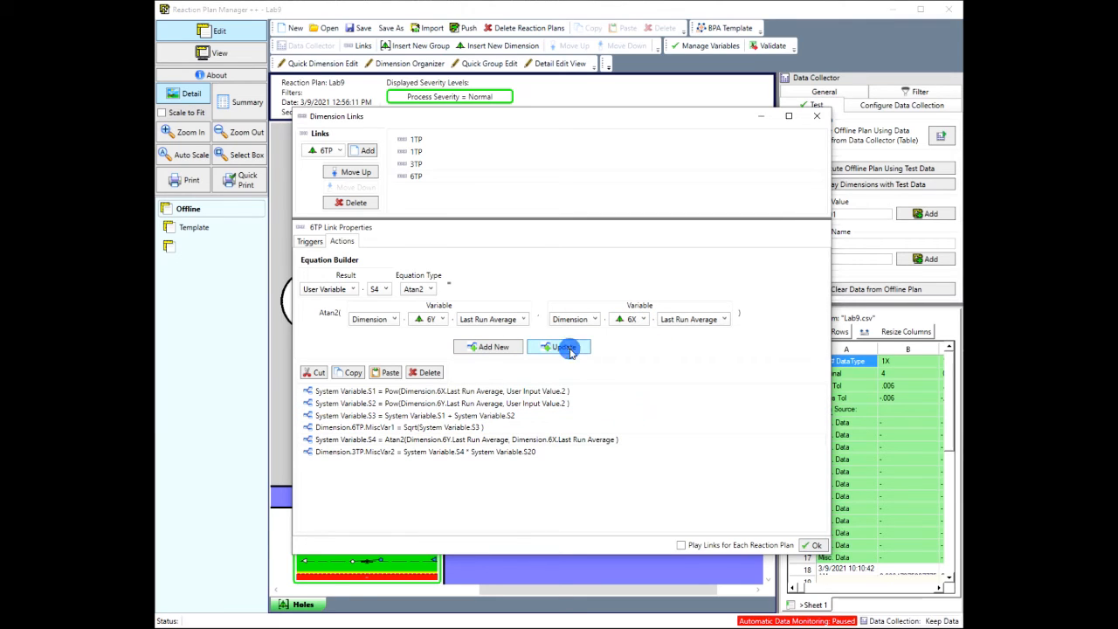
# Change the result of the 6TP link's Multiply equation to Dimension 6TP MiscVar2 and accept the dimension links.
pyautogui.click(374, 452)
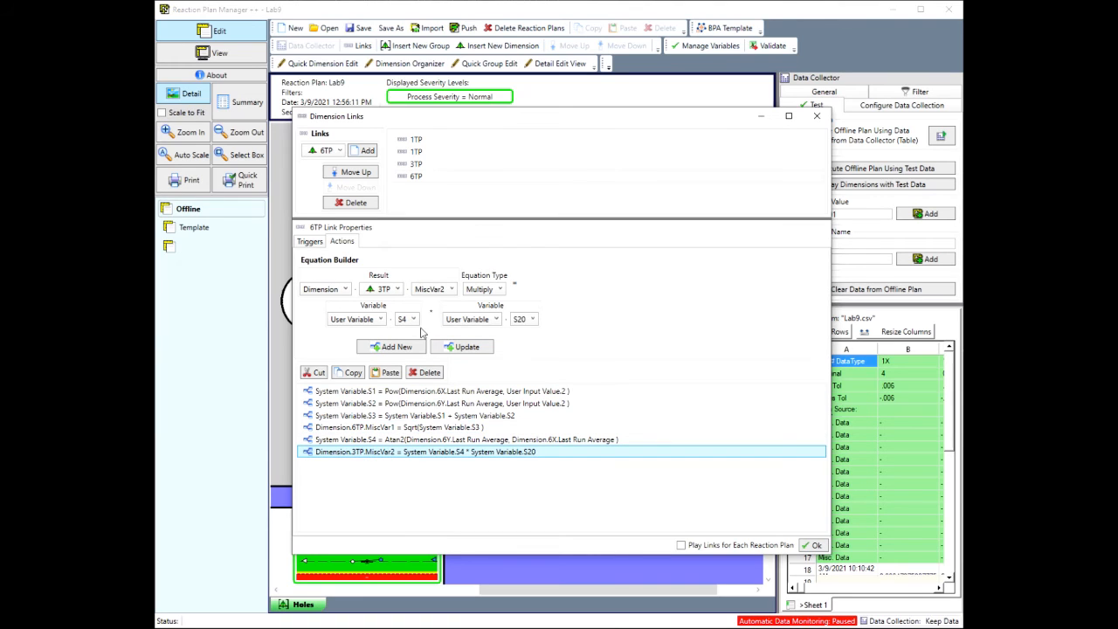
pyautogui.click(393, 290)
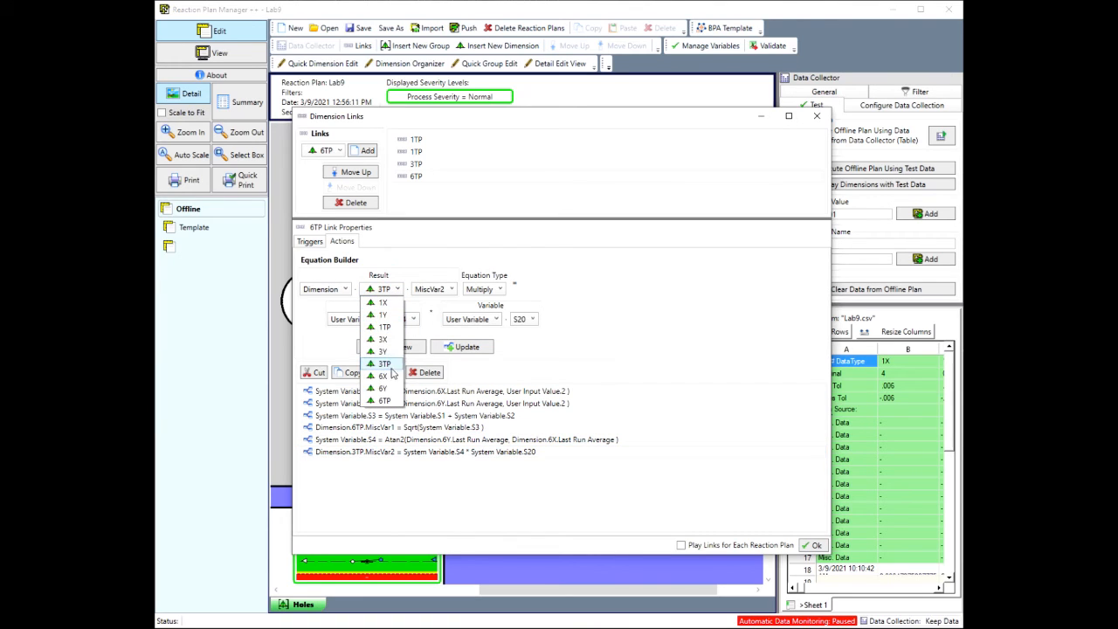
pyautogui.click(385, 400)
pyautogui.click(464, 347)
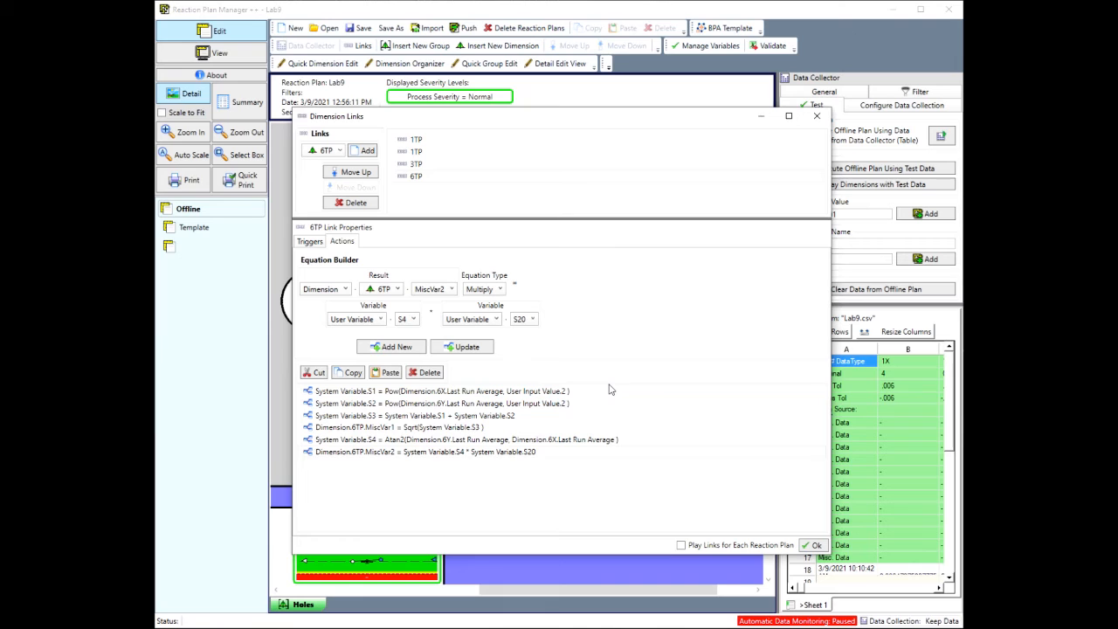
pyautogui.click(814, 544)
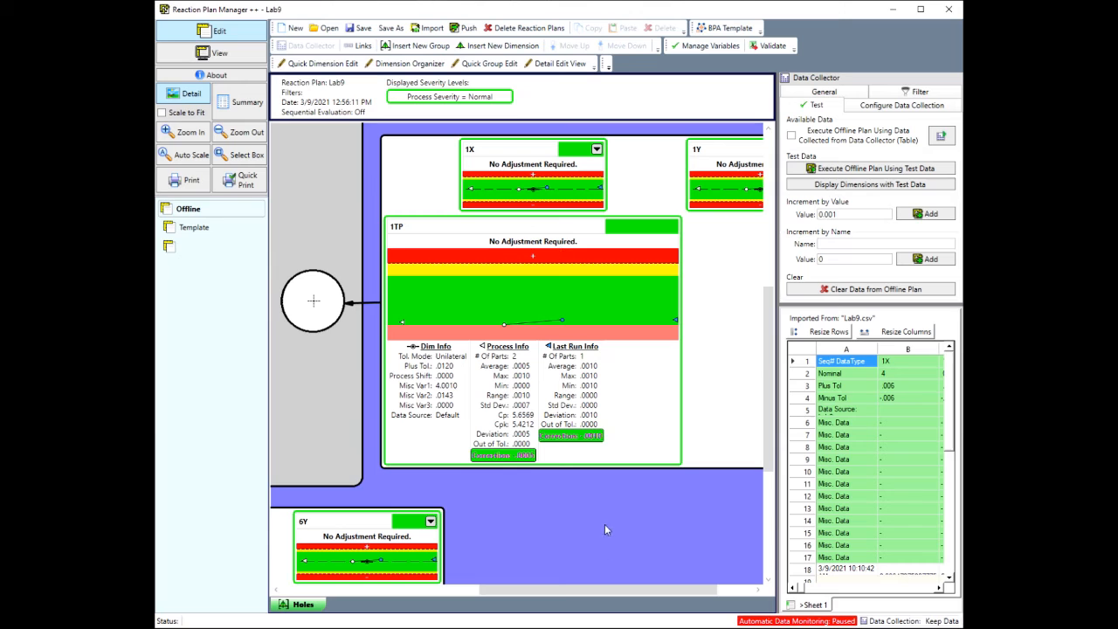
# Clear the existing test data from the offline plan.
pyautogui.moveTo(607, 587); pyautogui.dragTo(460, 588)
pyautogui.scroll(5, 536, 343)
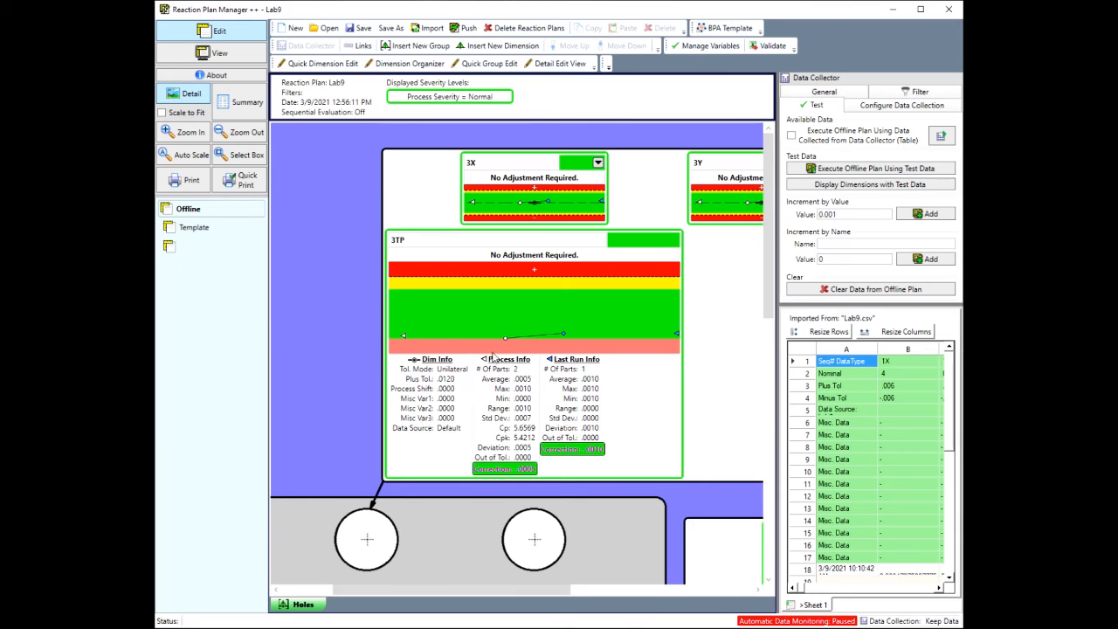
pyautogui.scroll(-3, 543, 304)
pyautogui.scroll(3, 543, 304)
pyautogui.scroll(-1, 560, 281)
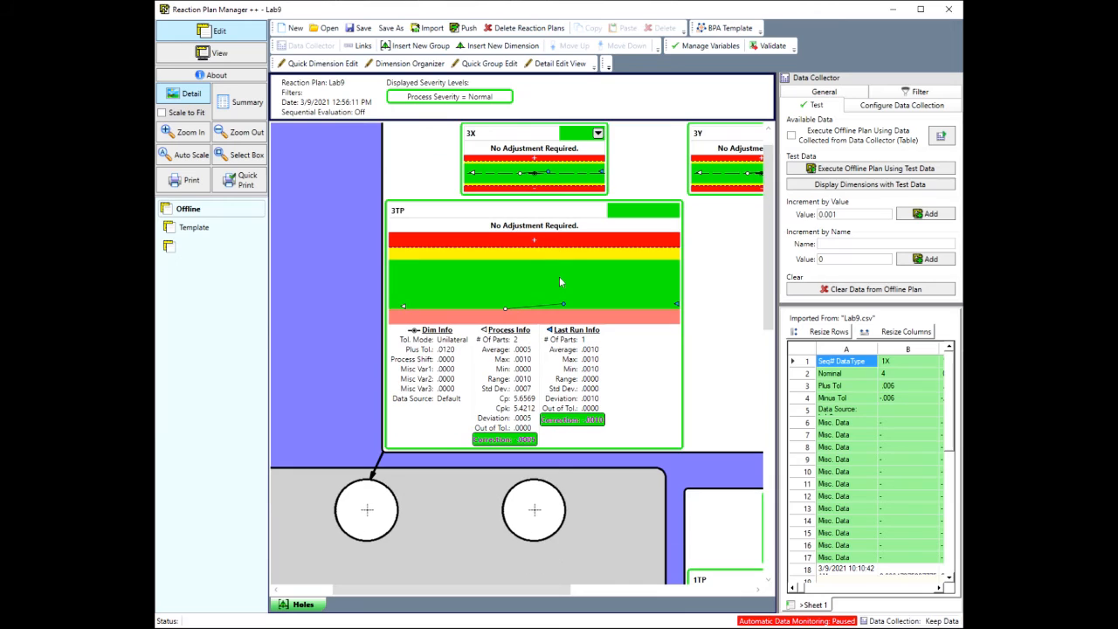
pyautogui.click(871, 292)
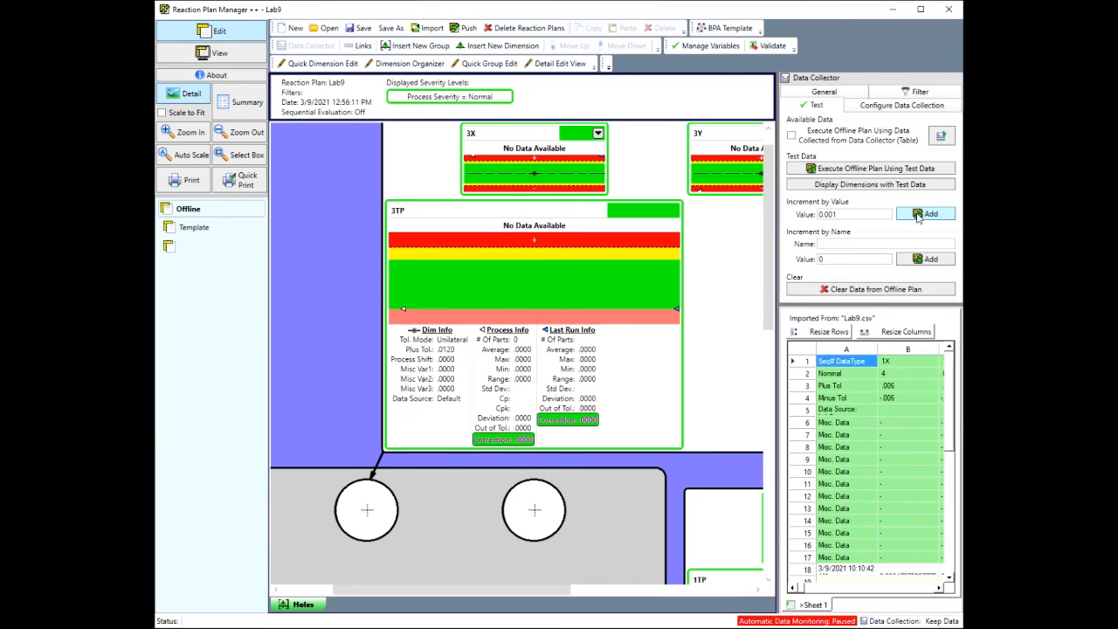
# Add two sets of test data with a 0.001 increment, checking the 3TP and 6TP Misc Var values between them.
pyautogui.scroll(1, 480, 254)
pyautogui.scroll(-3, 483, 255)
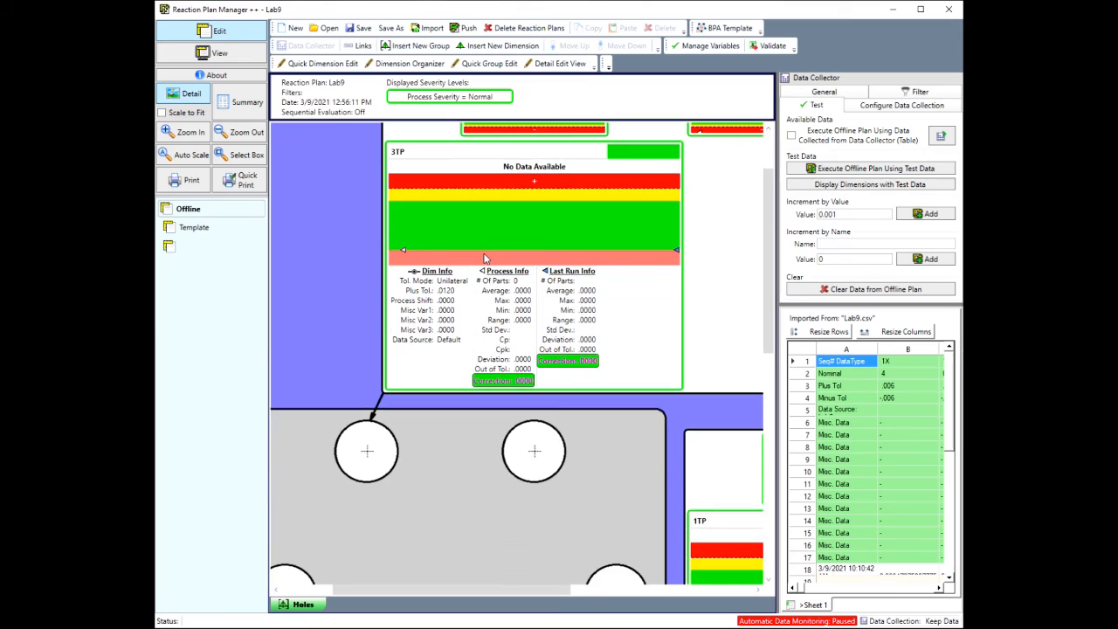
pyautogui.scroll(2, 483, 255)
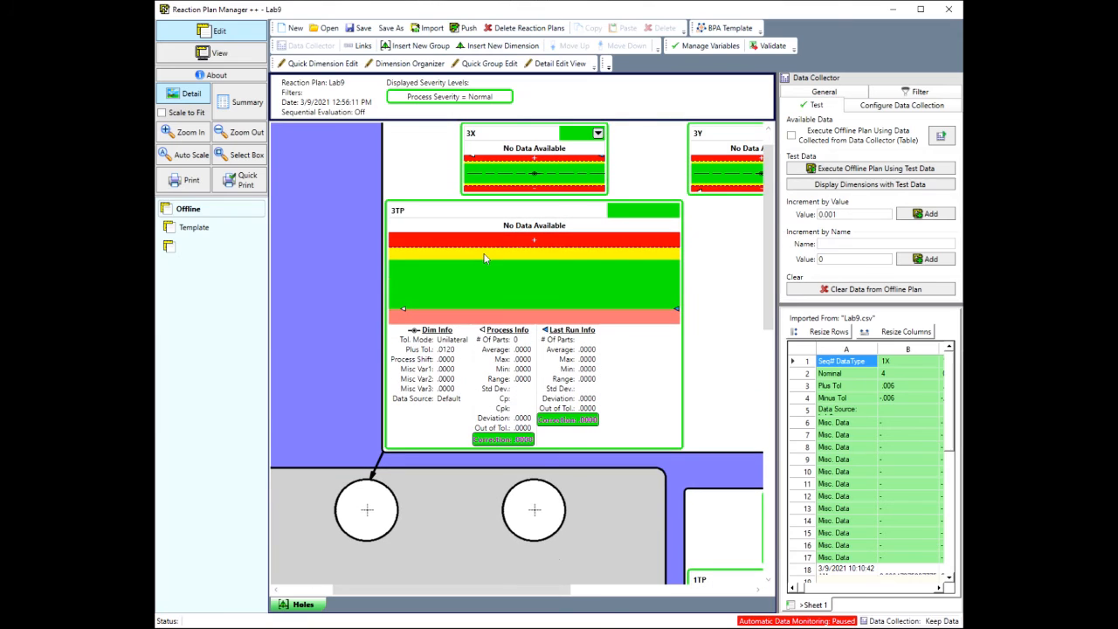
pyautogui.click(922, 214)
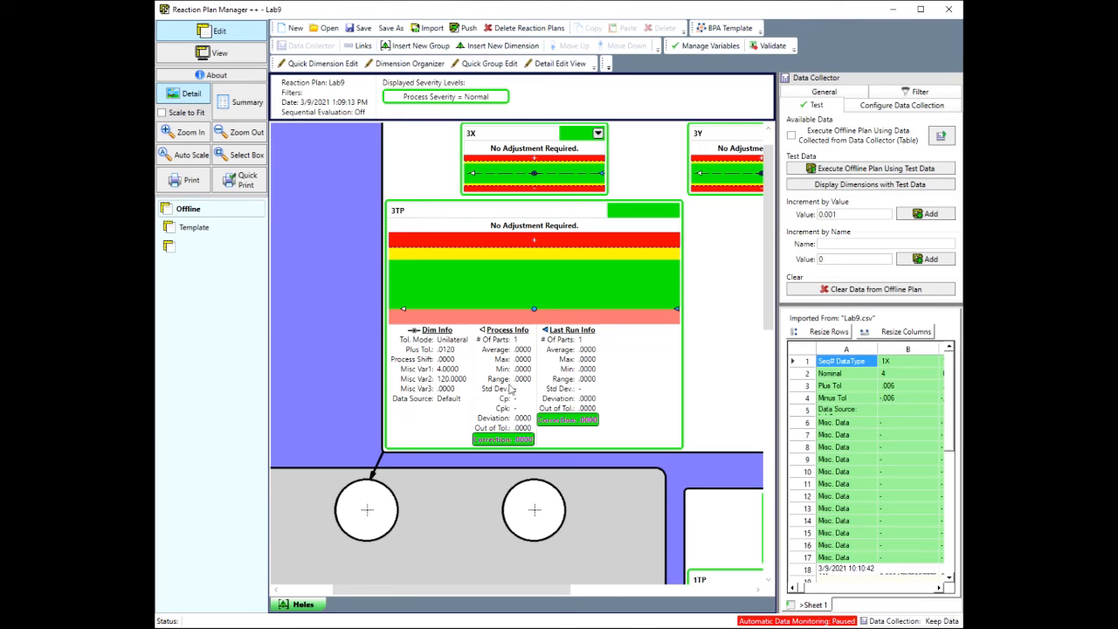
pyautogui.scroll(-7, 492, 381)
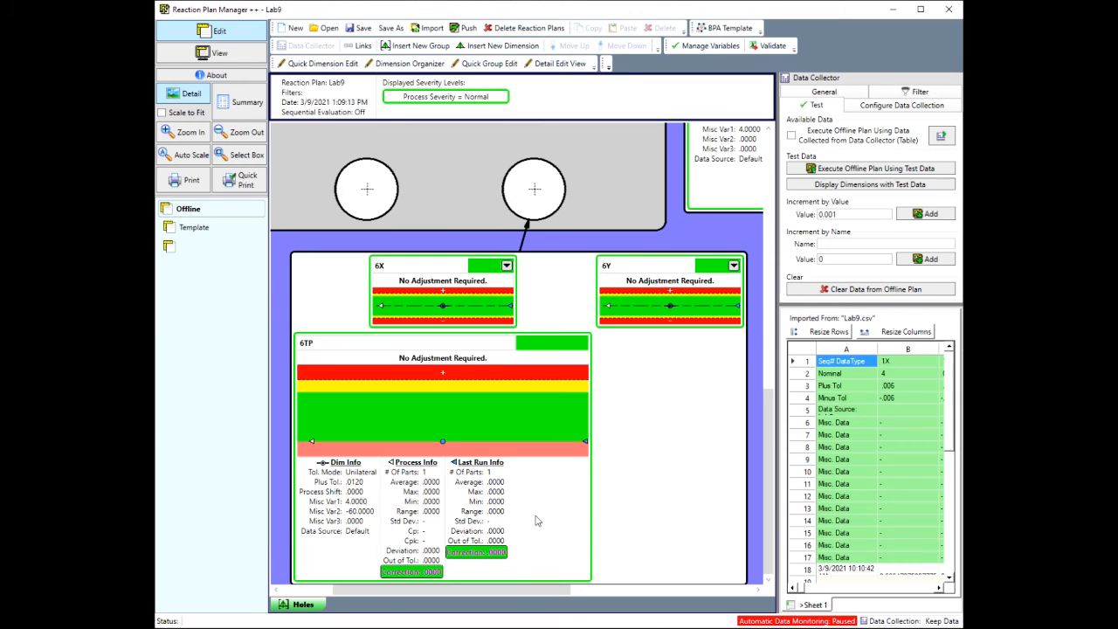
pyautogui.scroll(10, 597, 262)
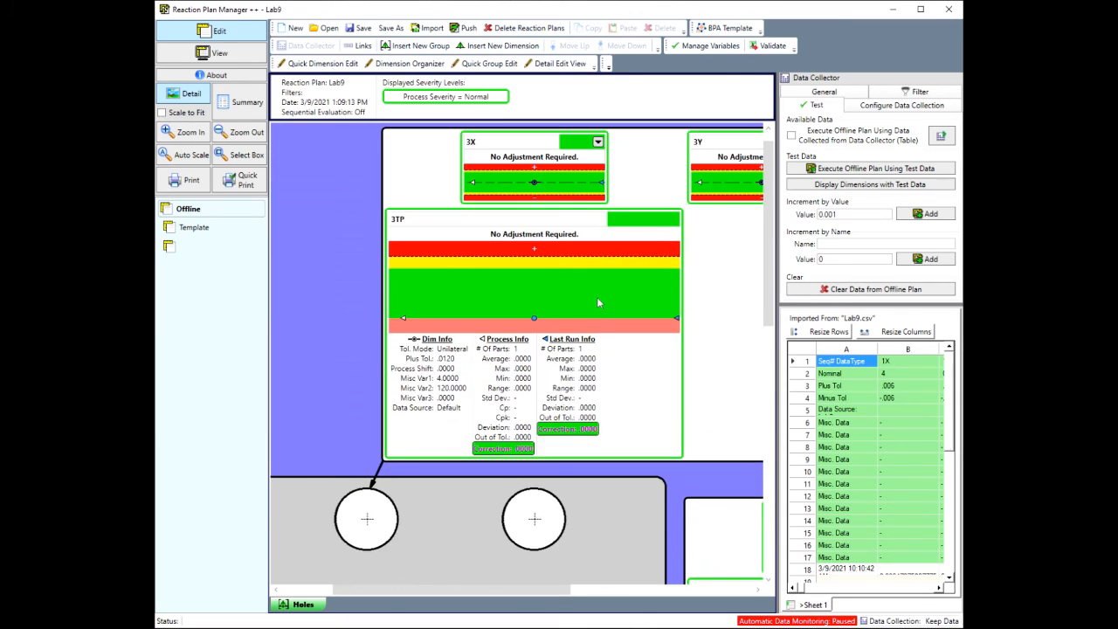
pyautogui.click(924, 215)
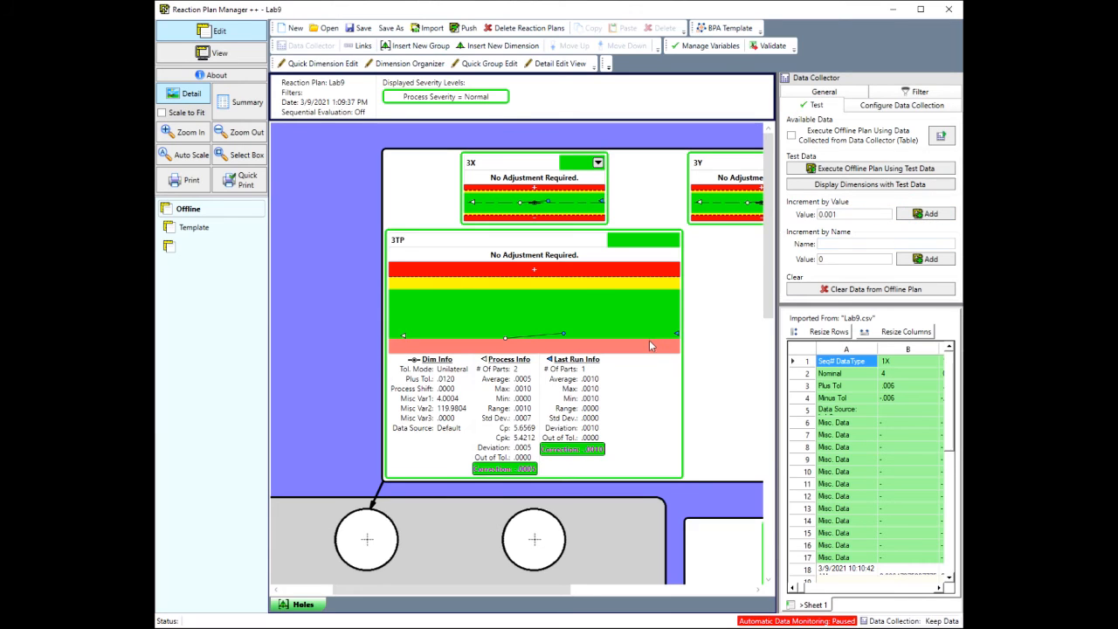
# Examine the Misc Var1 and Misc Var2 values of 3TP and 6TP against their hole locations.
pyautogui.scroll(-1, 649, 340)
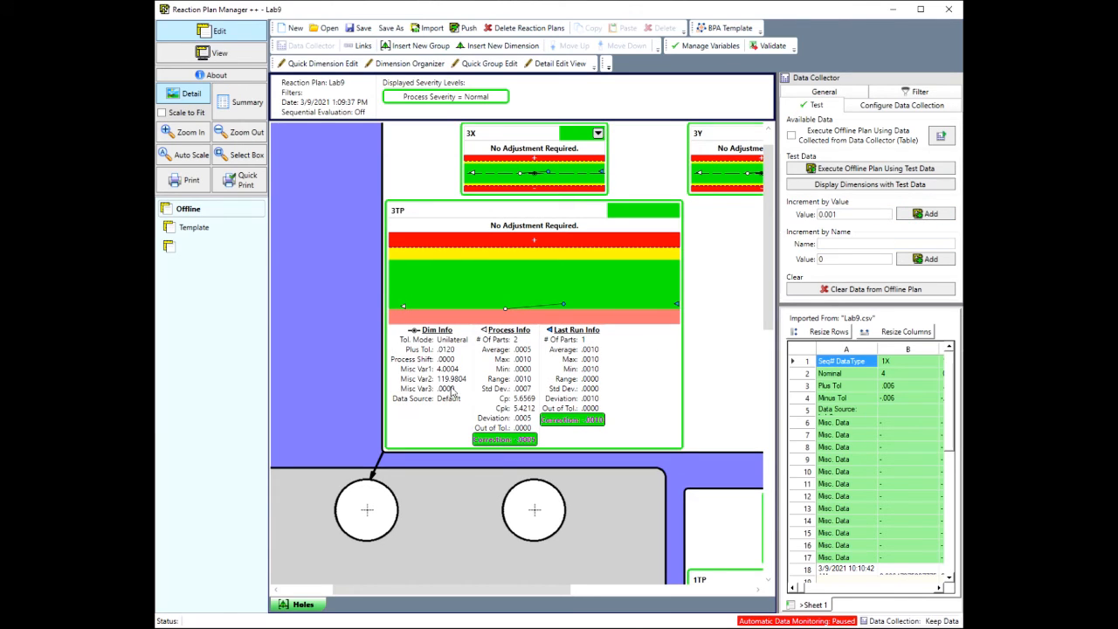
pyautogui.scroll(-1, 457, 388)
pyautogui.scroll(1, 457, 384)
pyautogui.scroll(-10, 455, 381)
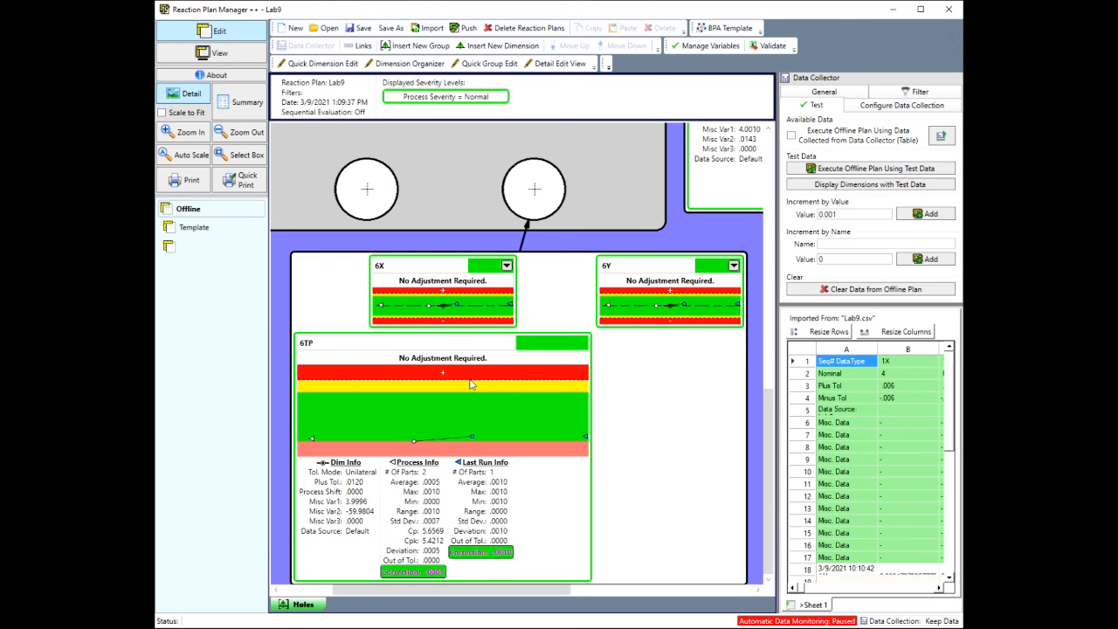
pyautogui.scroll(10, 469, 385)
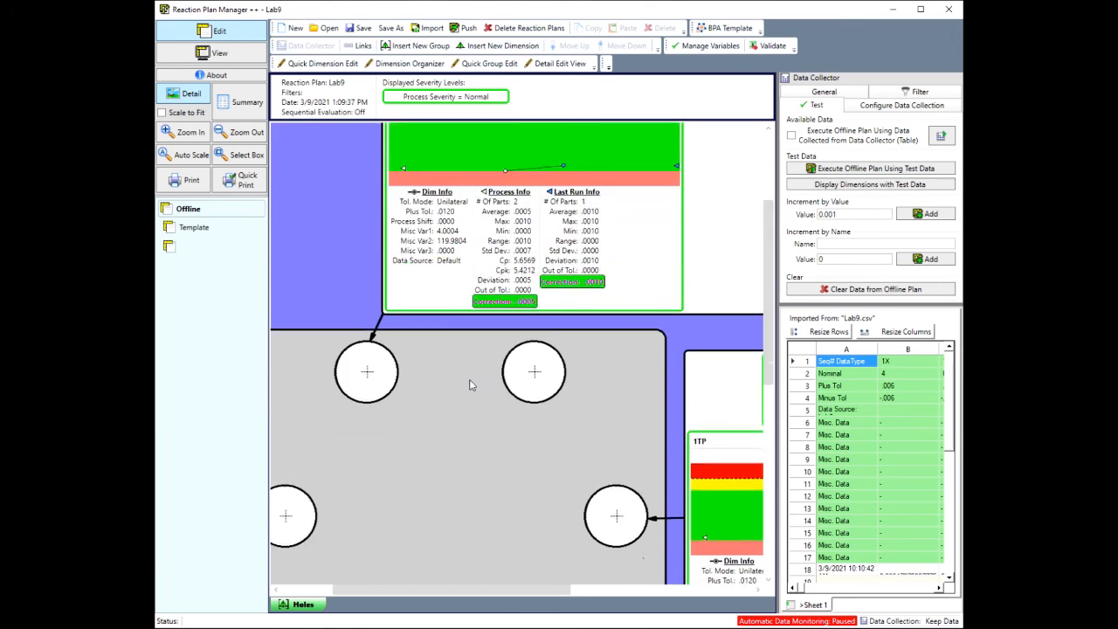
pyautogui.scroll(-10, 470, 386)
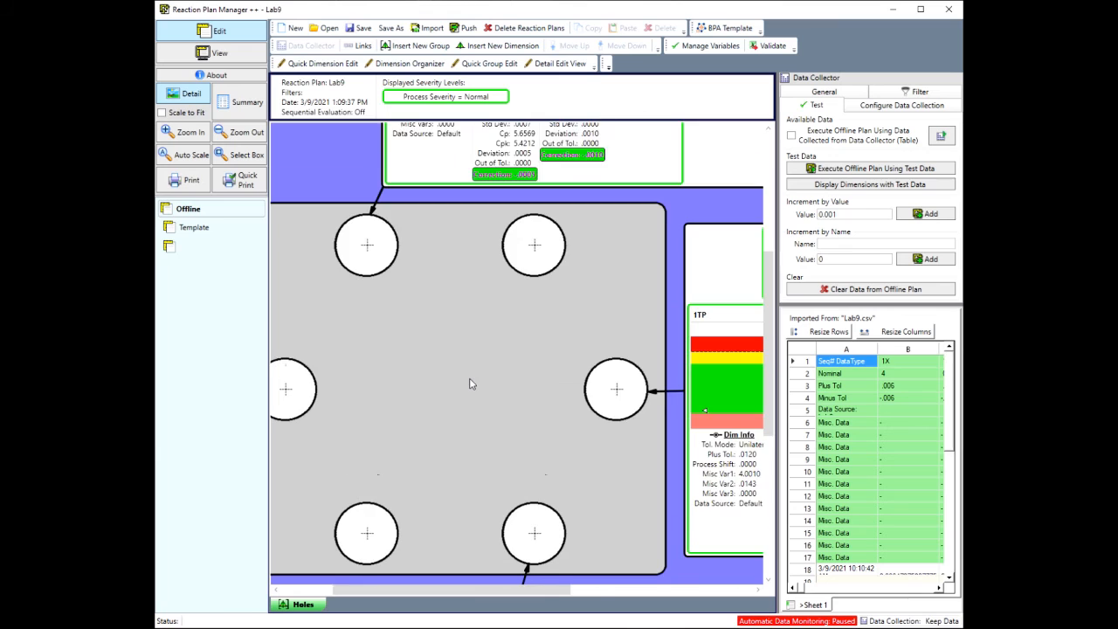
pyautogui.scroll(10, 489, 306)
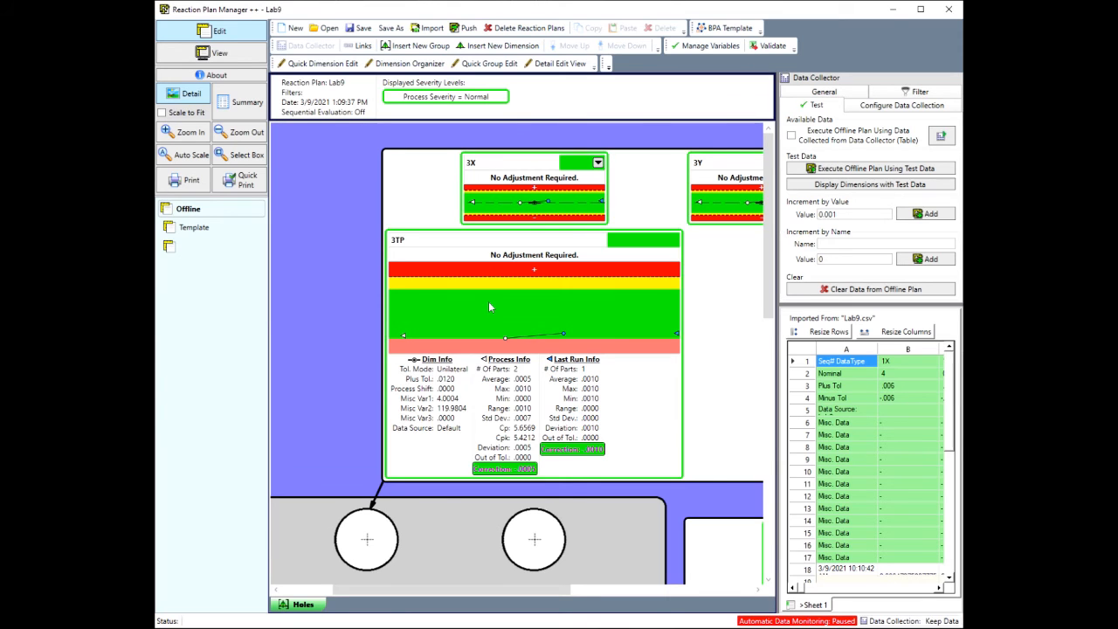
pyautogui.scroll(-10, 489, 305)
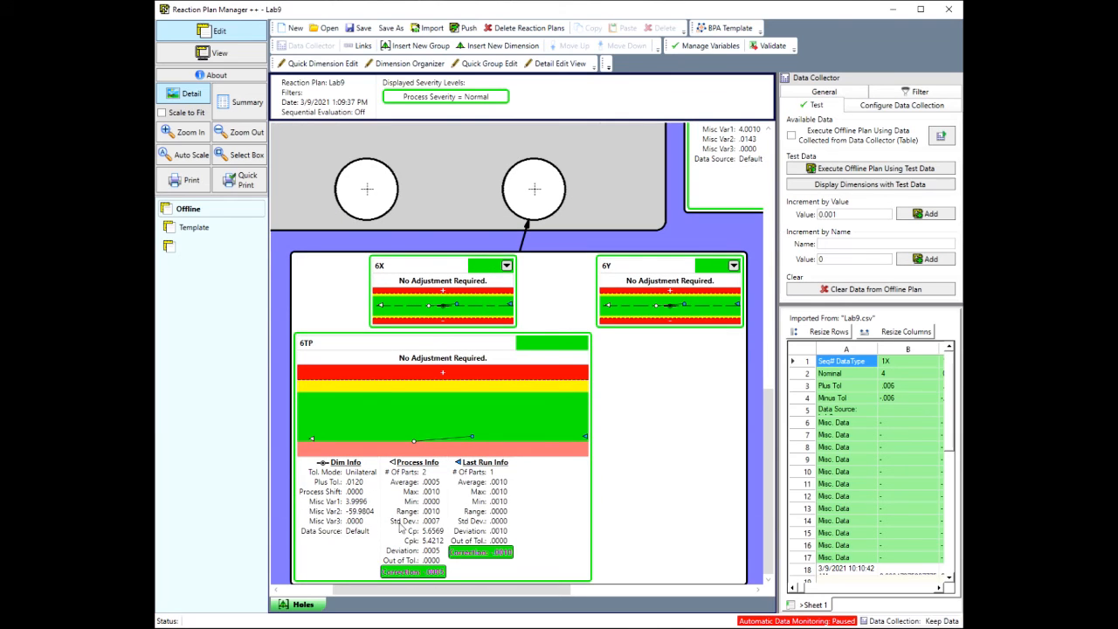
pyautogui.scroll(8, 511, 279)
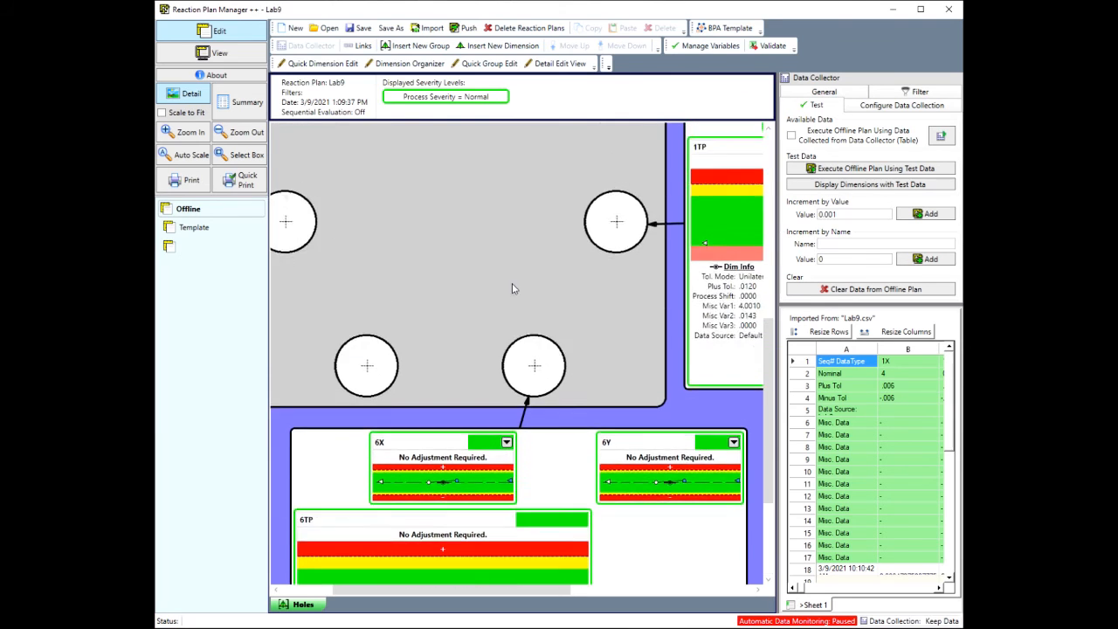
pyautogui.scroll(3, 513, 290)
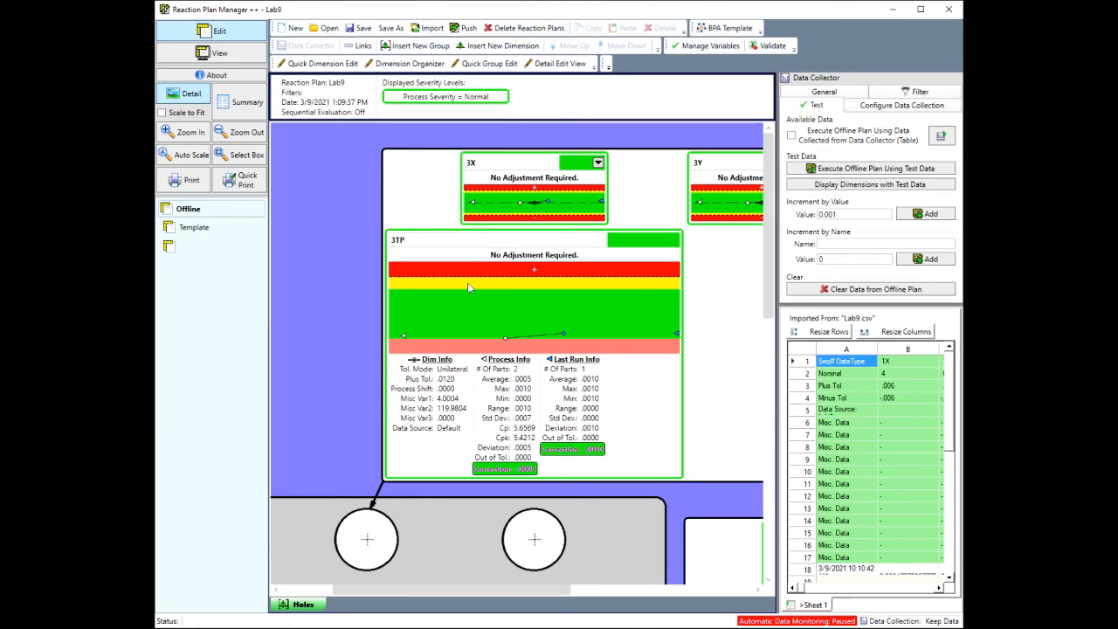
# Start a quick edit of the dimensions in an enlarged dialog and select the true-position dimensions by finding "tp".
pyautogui.click(925, 214)
pyautogui.click(313, 66)
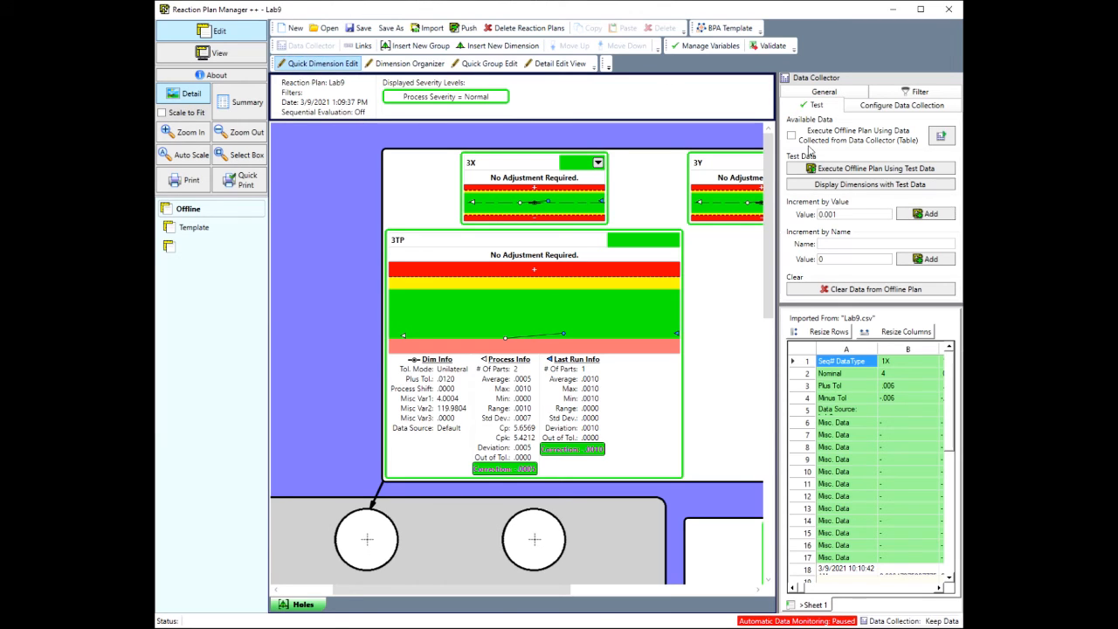
pyautogui.moveTo(371, 163); pyautogui.dragTo(283, 16)
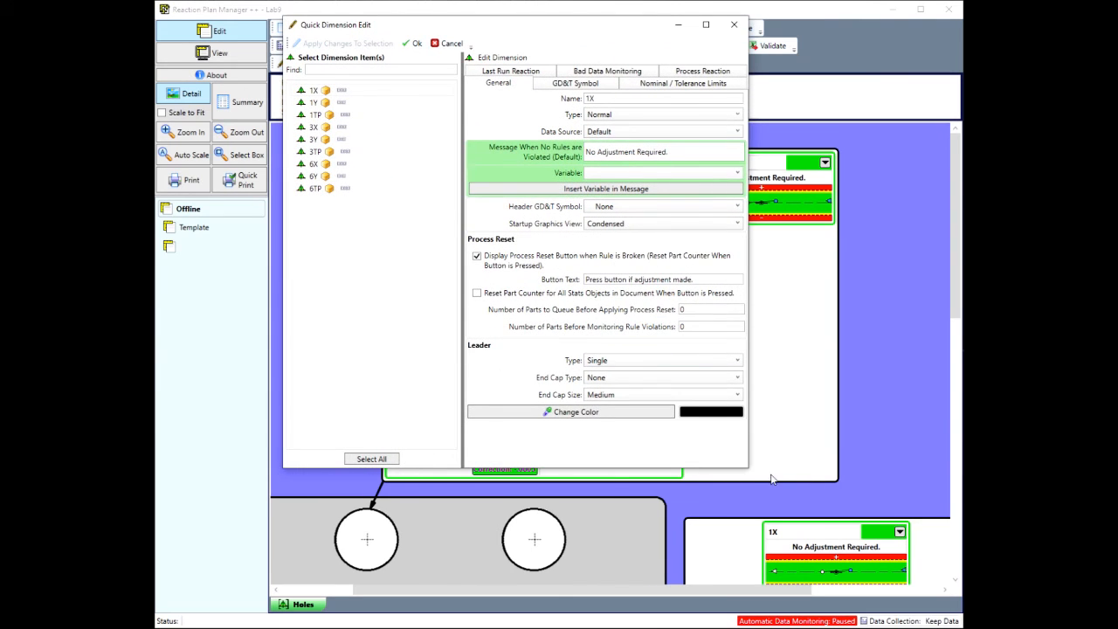
pyautogui.moveTo(748, 469); pyautogui.dragTo(872, 547)
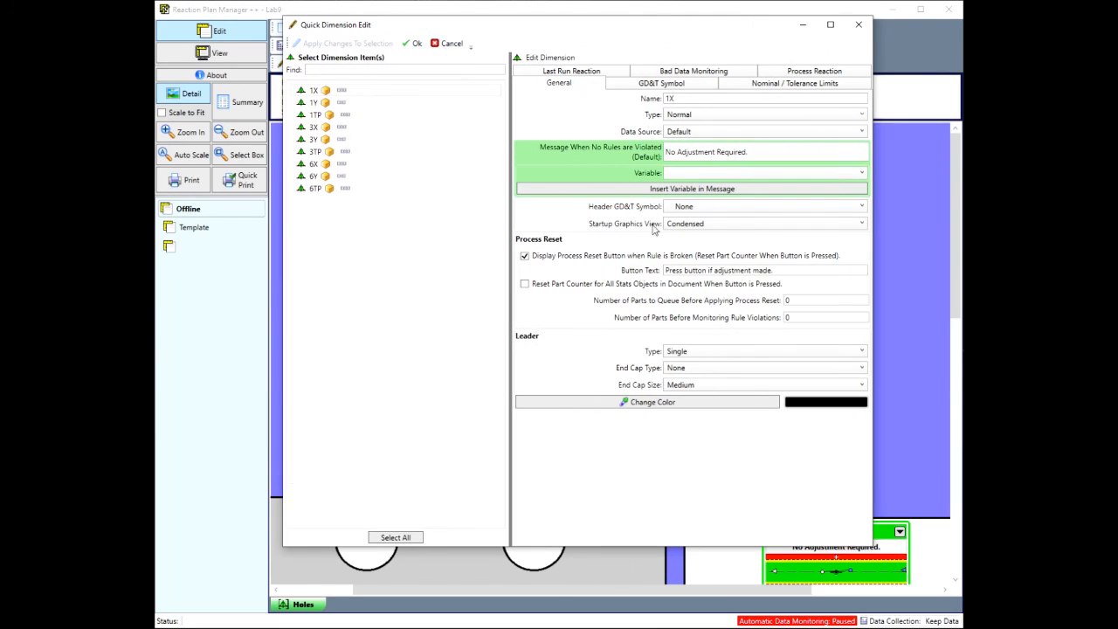
pyautogui.click(358, 70)
pyautogui.click(334, 71)
pyautogui.write('tp')
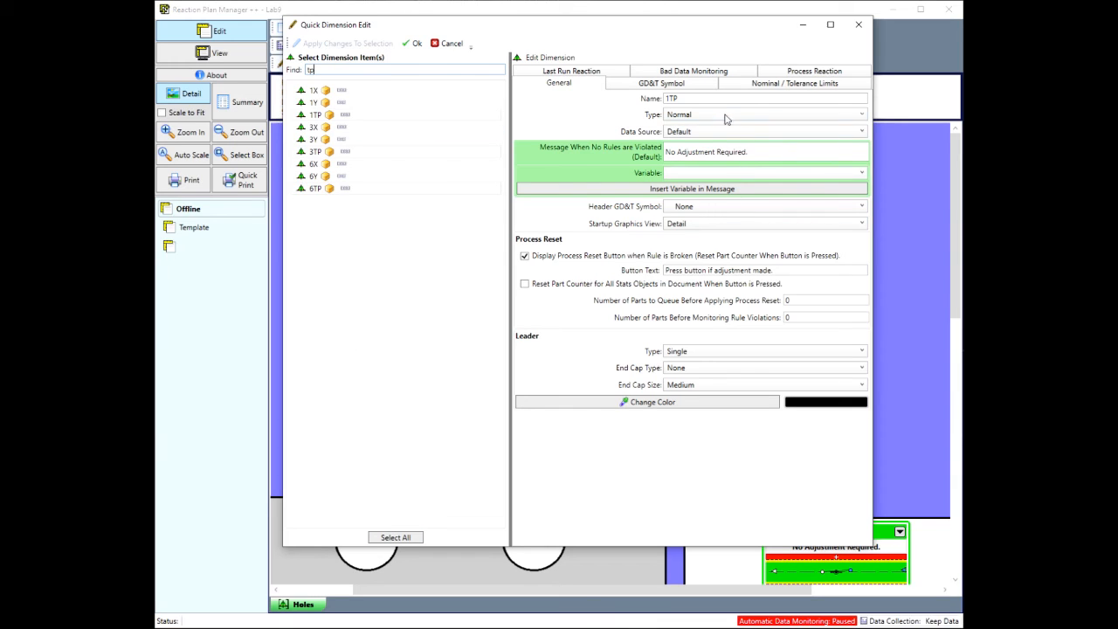
# Replace the TP dimensions' default message for no violated rules with "Rad:" followed by the MiscVar1 variable.
pyautogui.tripleClick(774, 152)
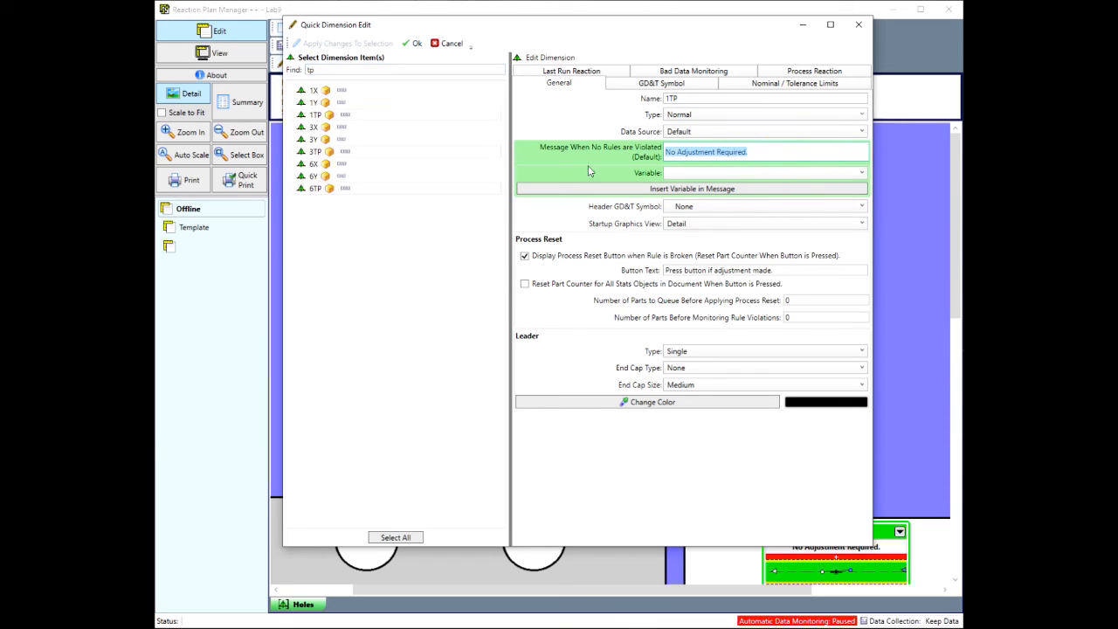
pyautogui.write('s')
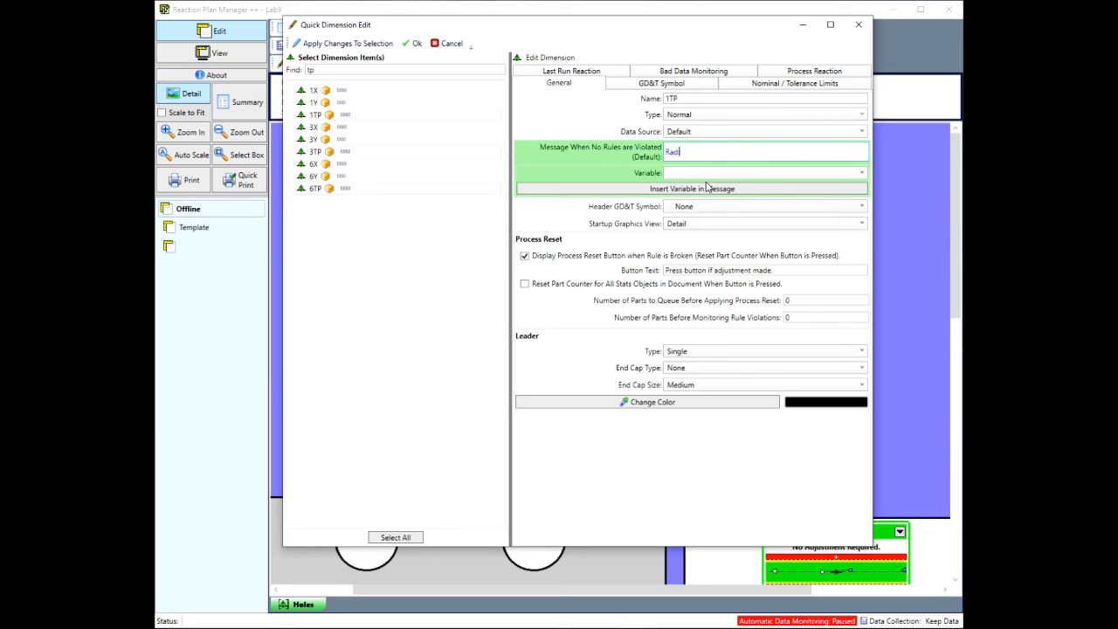
pyautogui.click(709, 172)
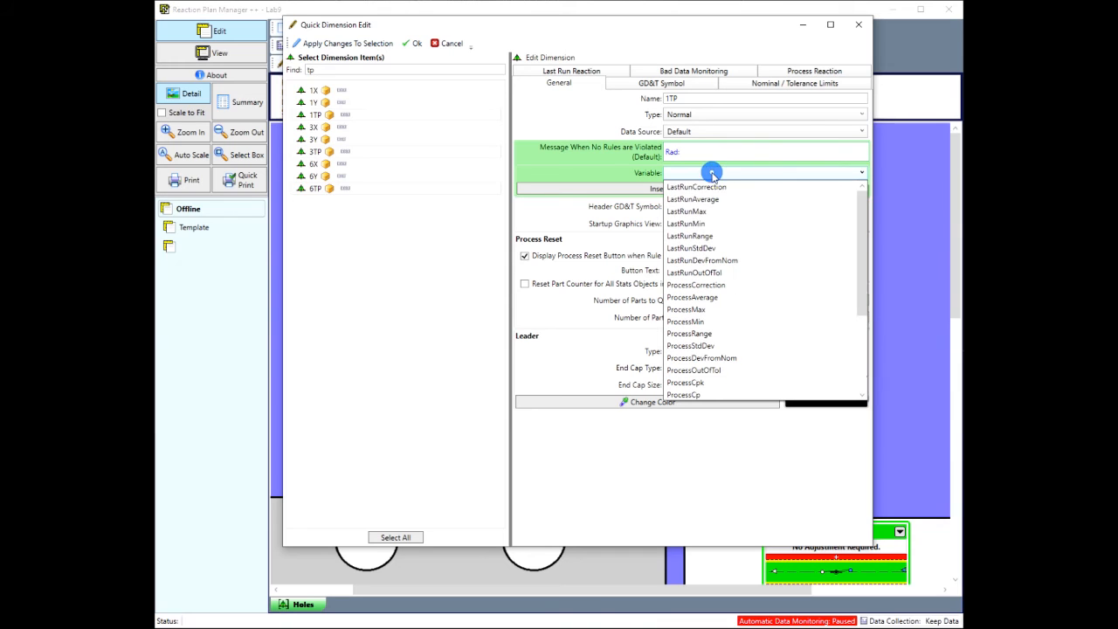
pyautogui.moveTo(859, 240); pyautogui.dragTo(859, 365)
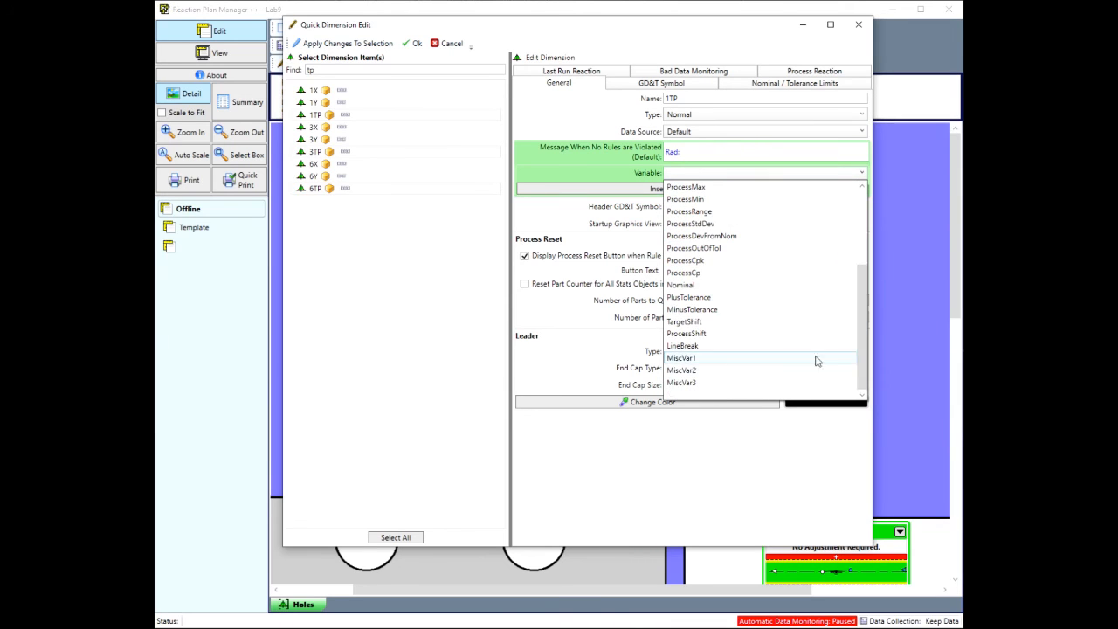
pyautogui.click(712, 360)
pyautogui.click(712, 189)
pyautogui.click(734, 153)
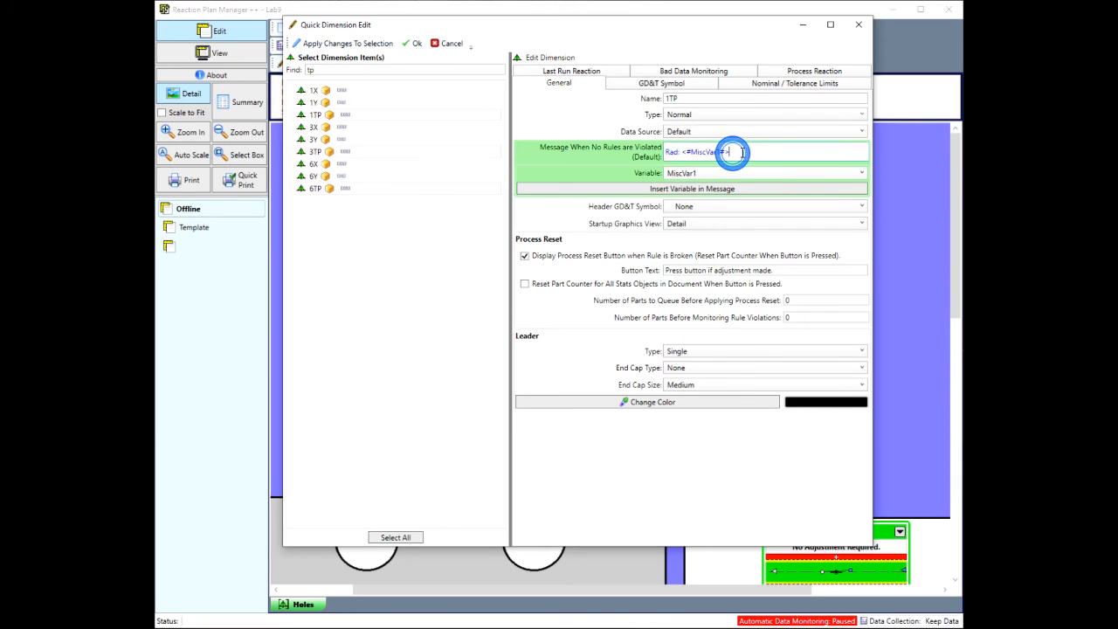
# Add a second line to the no-violation message reading "Angle:" followed by the MiscVar2 variable.
pyautogui.press('Return')
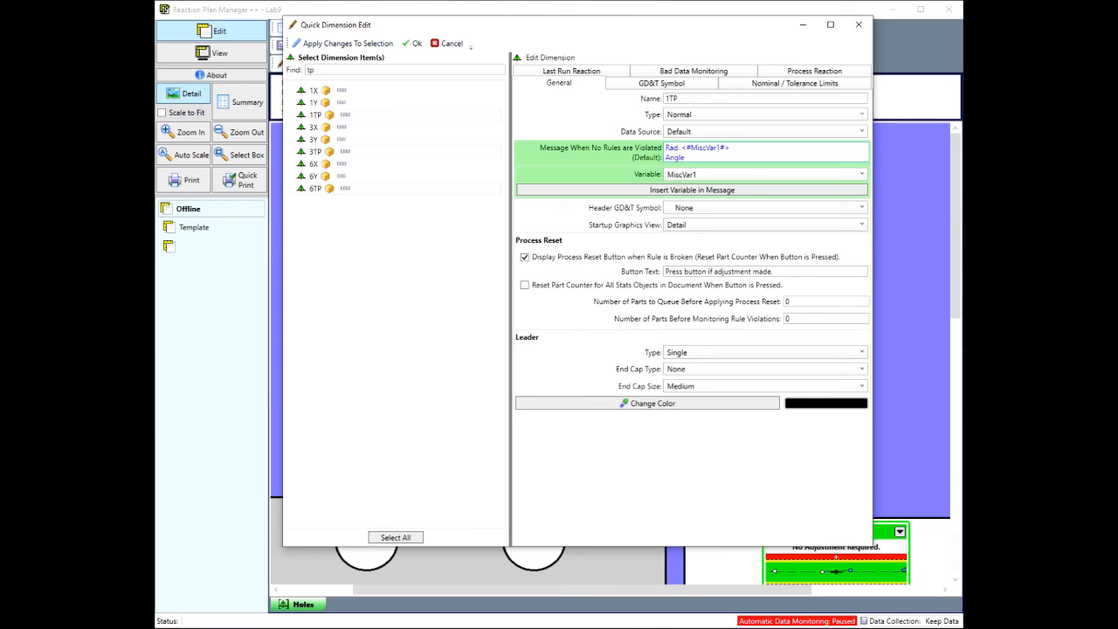
pyautogui.click(747, 175)
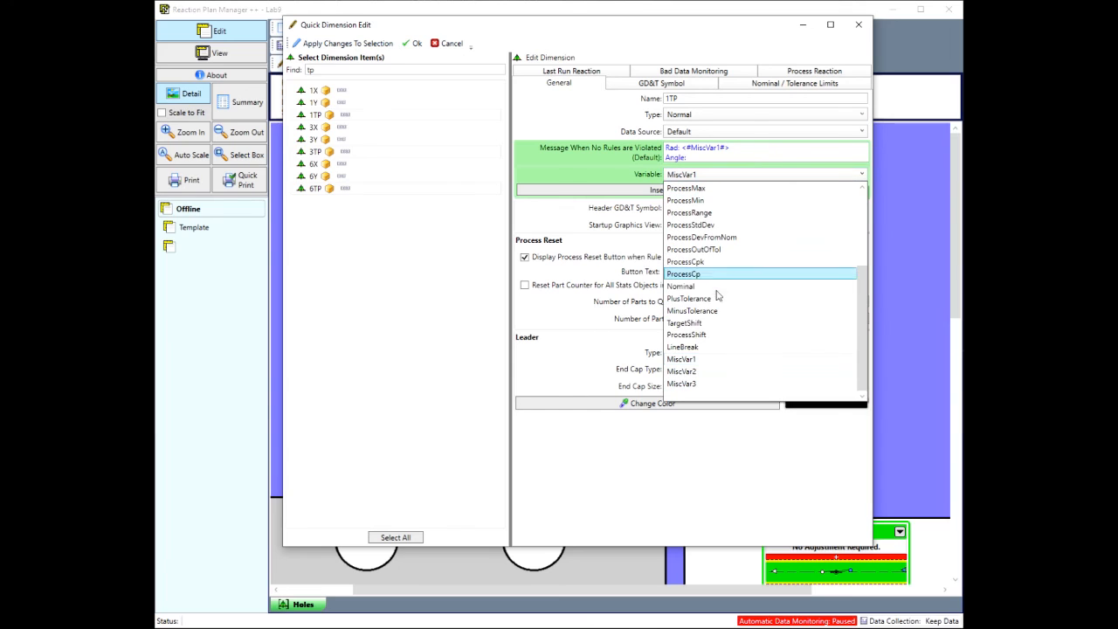
pyautogui.click(699, 371)
pyautogui.click(713, 190)
# Align the MiscVar1 and MiscVar2 variables in the message by replacing the space after each label with a tab.
pyautogui.click(682, 148)
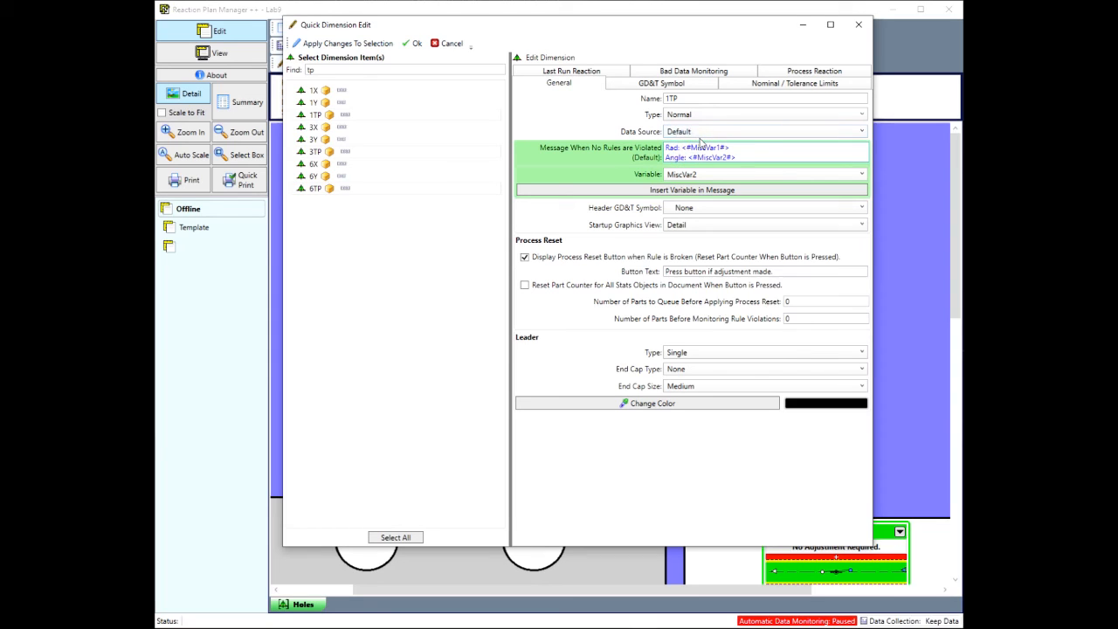
pyautogui.press('BackSpace')
pyautogui.press('Tab')
pyautogui.click(690, 157)
pyautogui.press('BackSpace')
pyautogui.press('Tab')
# Copy the two-line Rad and Angle message over the Last Run Reaction's Percent of Tolerance Rule message.
pyautogui.moveTo(751, 158); pyautogui.dragTo(647, 152)
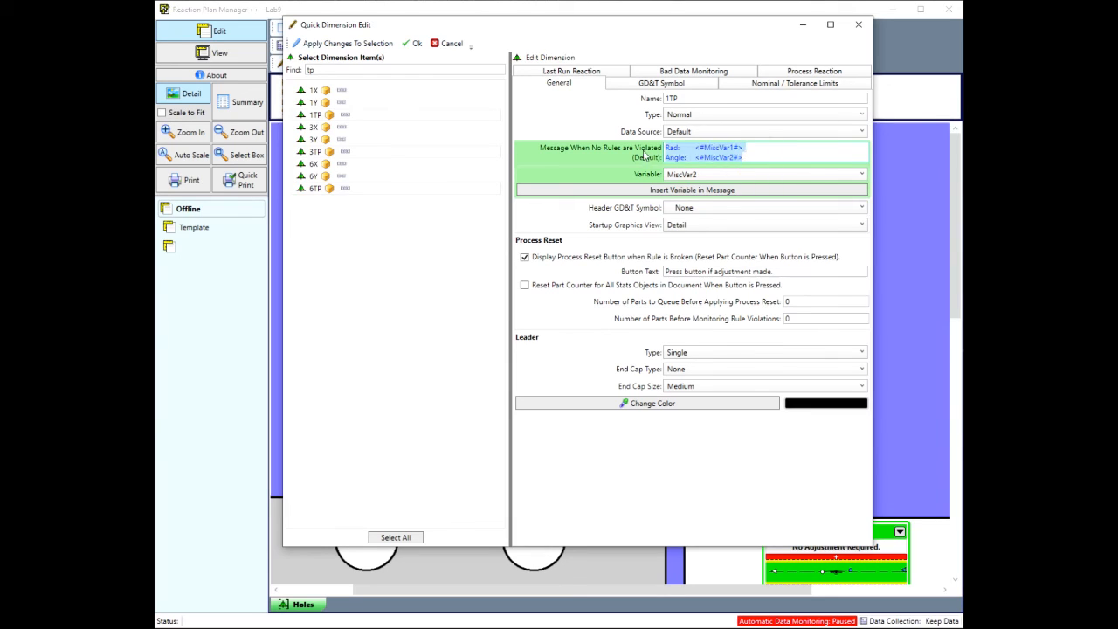
pyautogui.rightClick(682, 153)
pyautogui.click(630, 170)
pyautogui.click(601, 73)
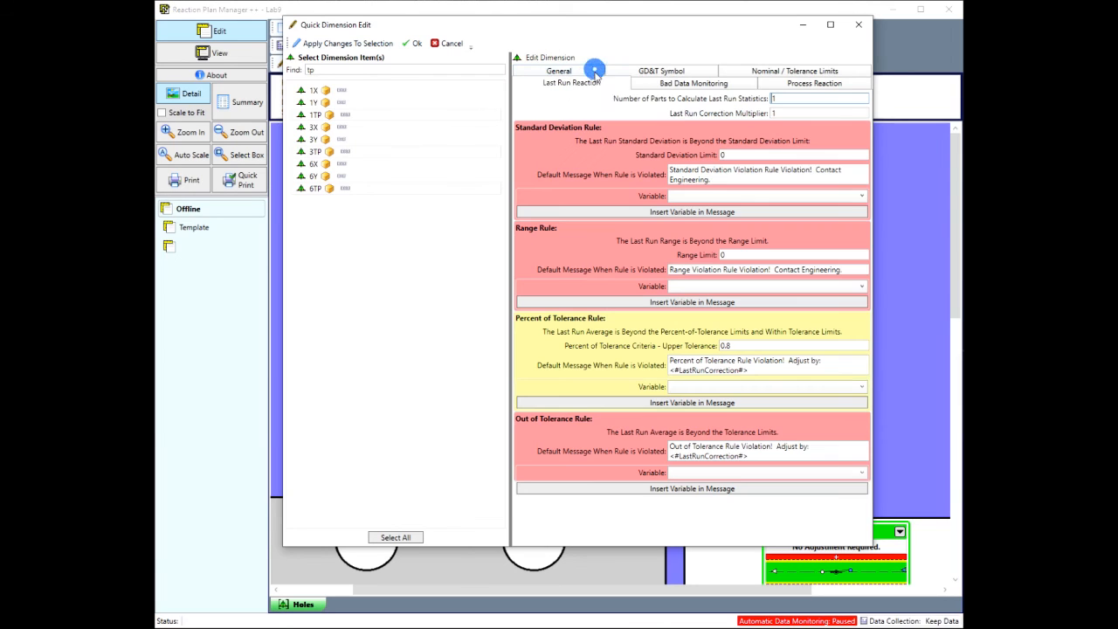
pyautogui.moveTo(753, 368); pyautogui.dragTo(669, 360)
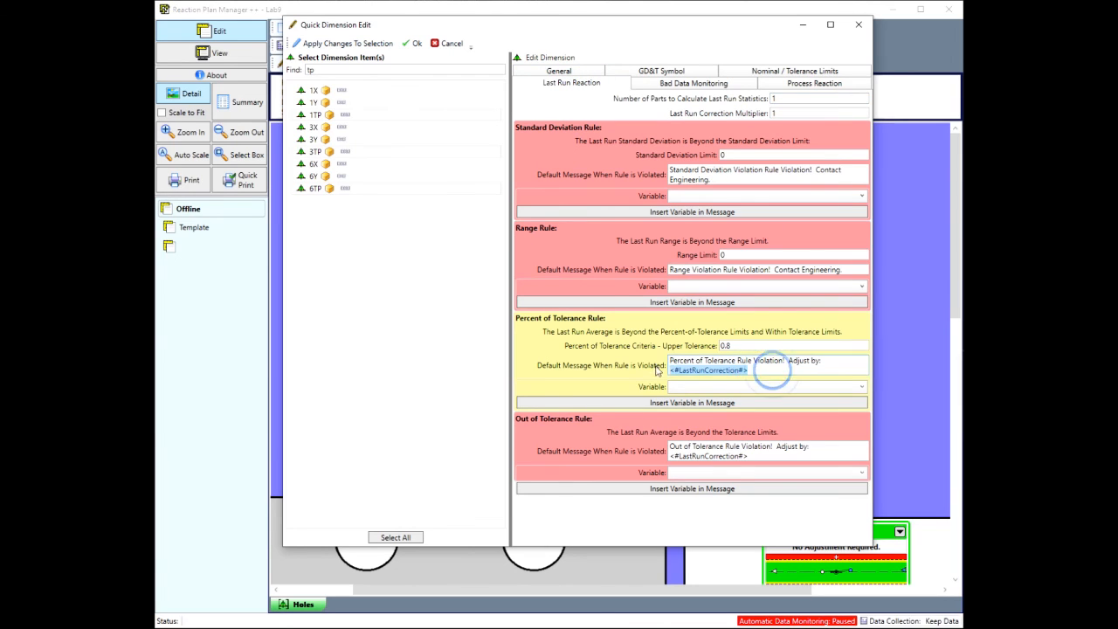
pyautogui.rightClick(689, 373)
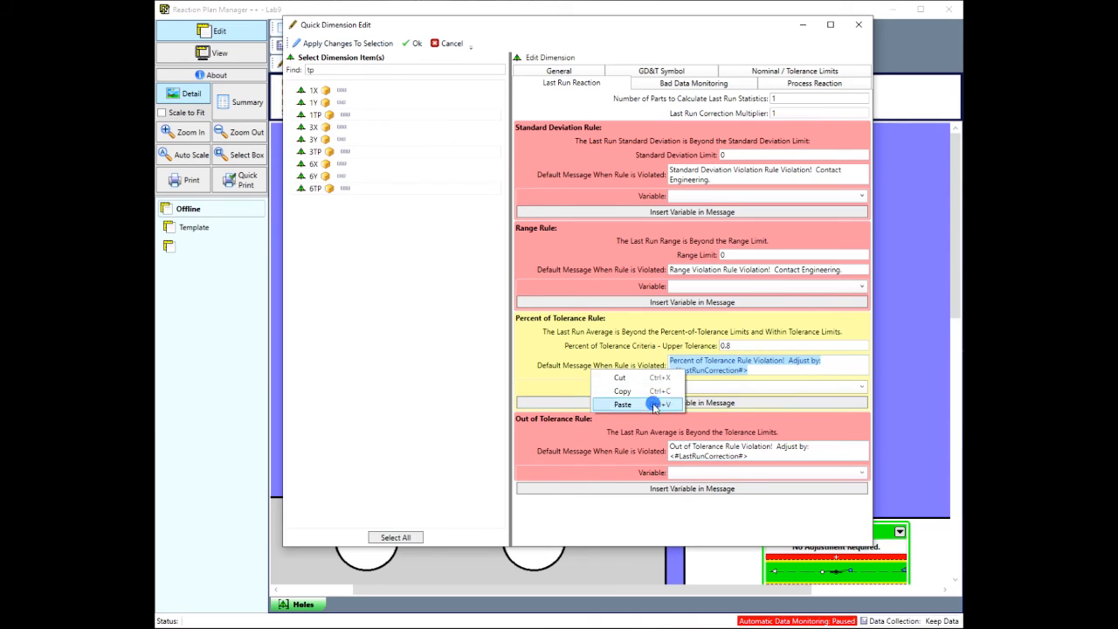
pyautogui.click(653, 403)
# Replace the Out of Tolerance Rule message with the copied Rad and Angle text, then apply and accept the dimension changes.
pyautogui.moveTo(749, 456); pyautogui.dragTo(669, 447)
pyautogui.rightClick(687, 450)
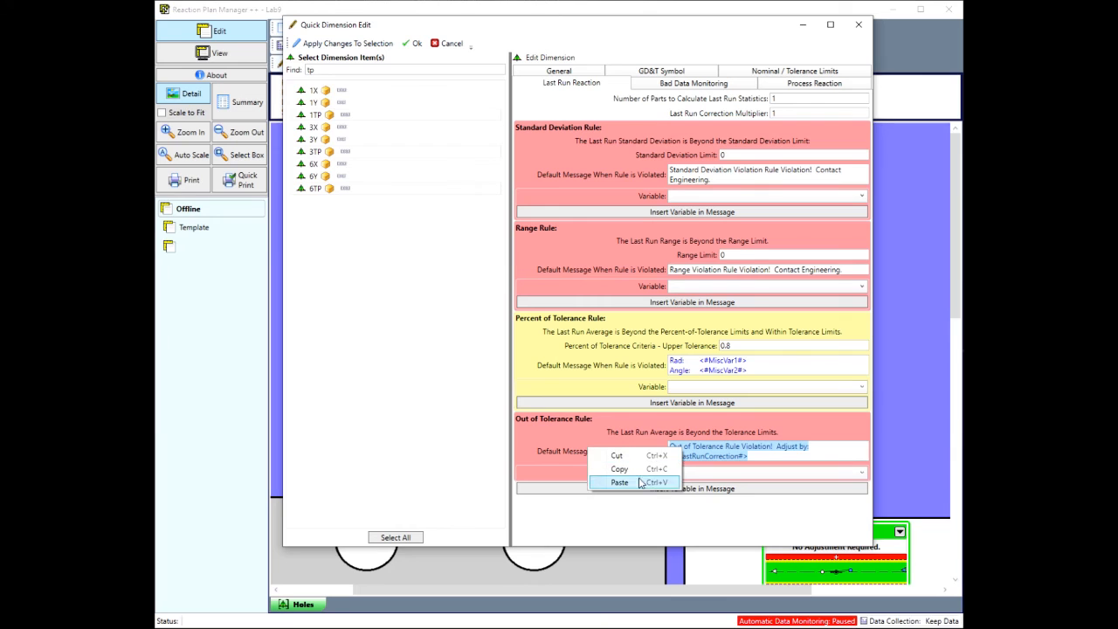
pyautogui.click(639, 479)
pyautogui.click(339, 43)
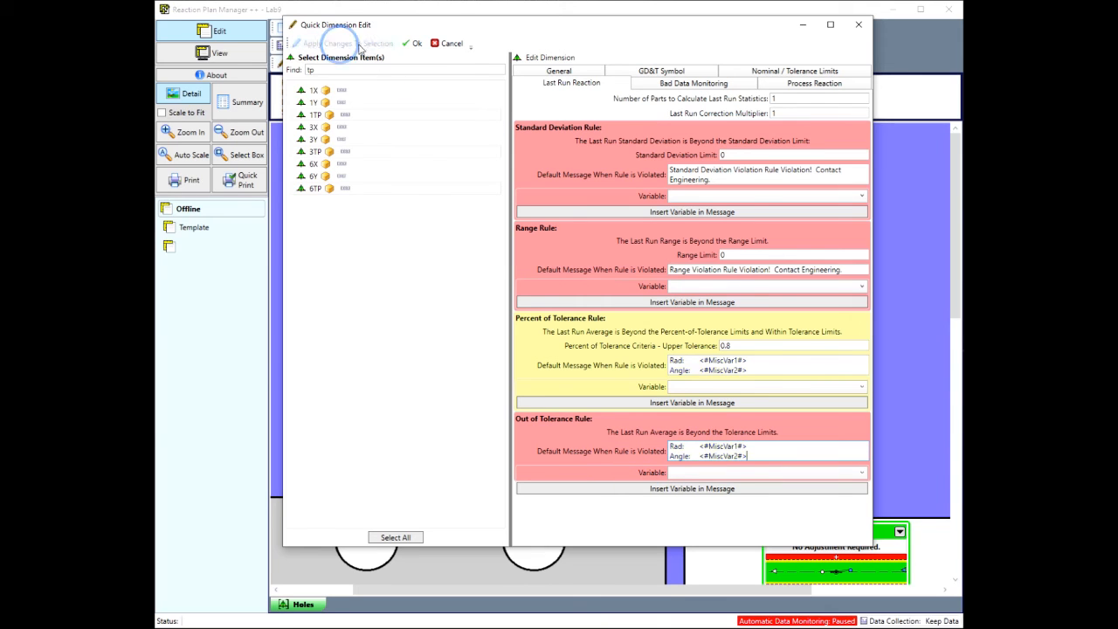
pyautogui.click(408, 45)
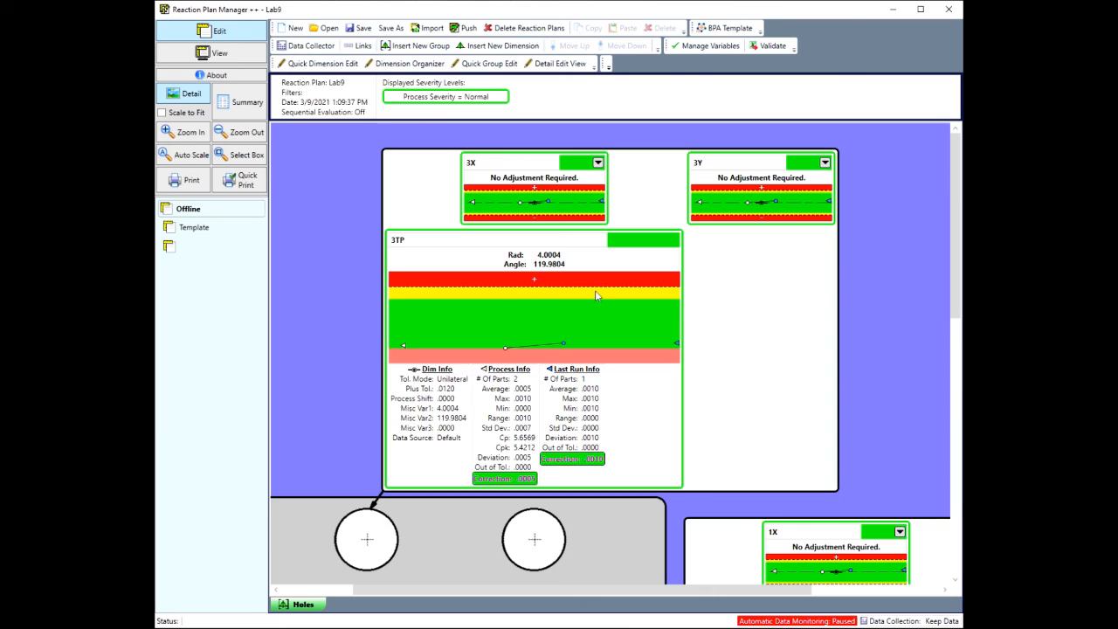
# Review the new TP messages, then set the startup graphics view of all TP dimensions to Condensed and apply it.
pyautogui.scroll(-5, 595, 295)
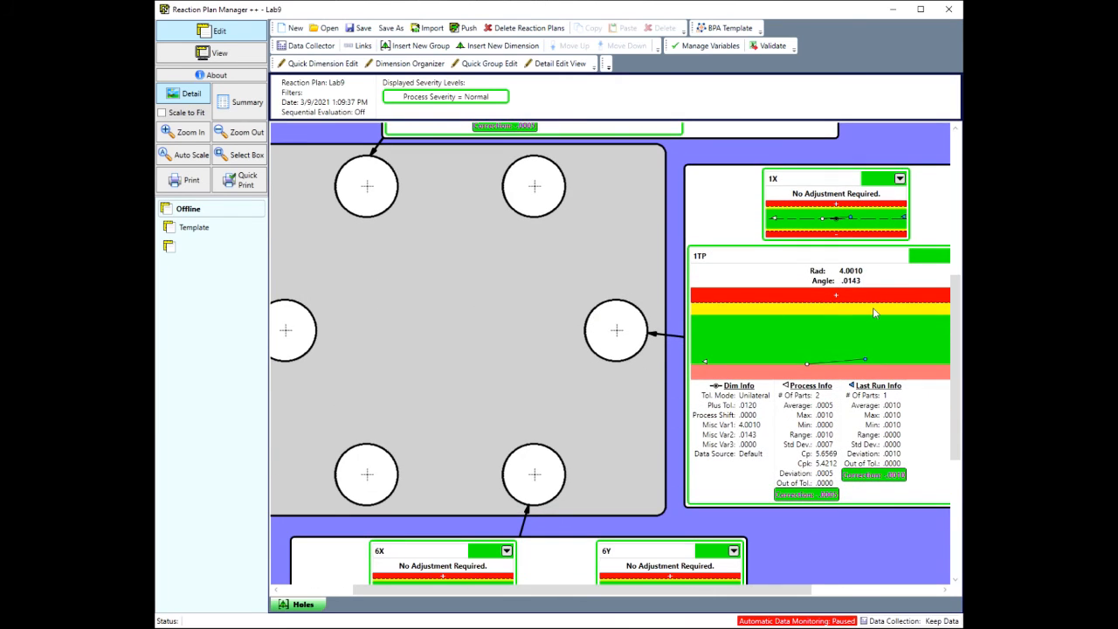
pyautogui.scroll(-4, 870, 285)
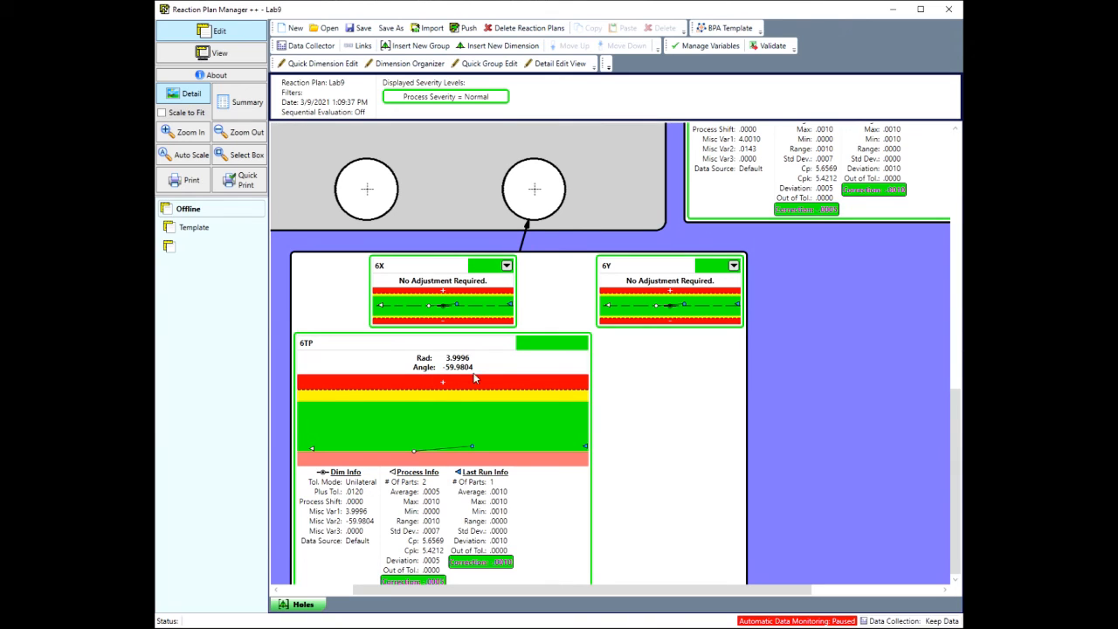
pyautogui.scroll(9, 470, 395)
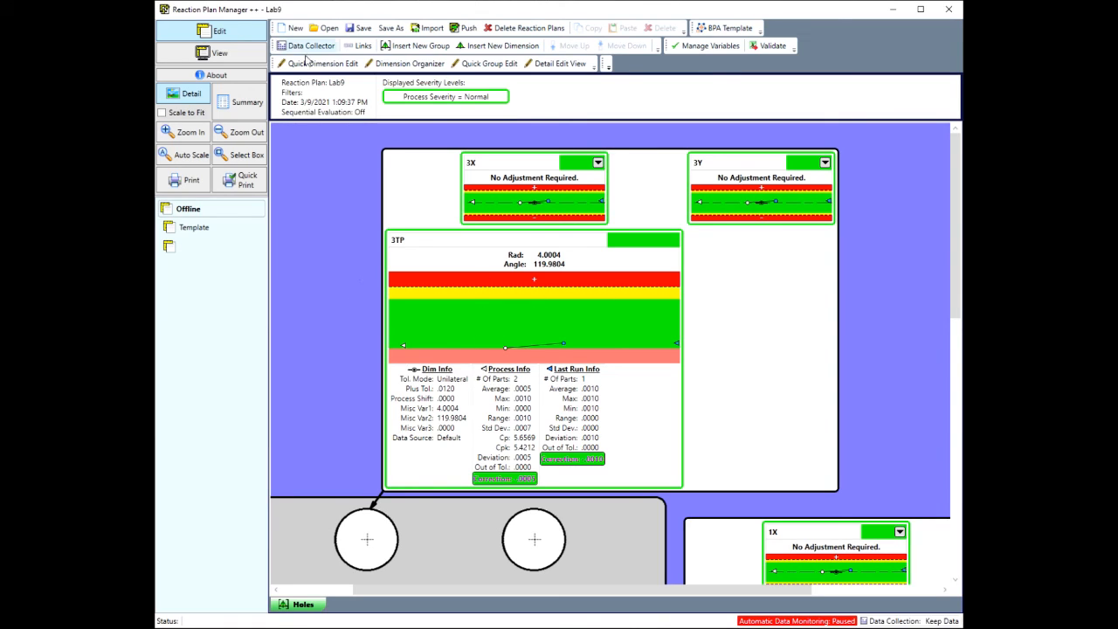
pyautogui.click(312, 66)
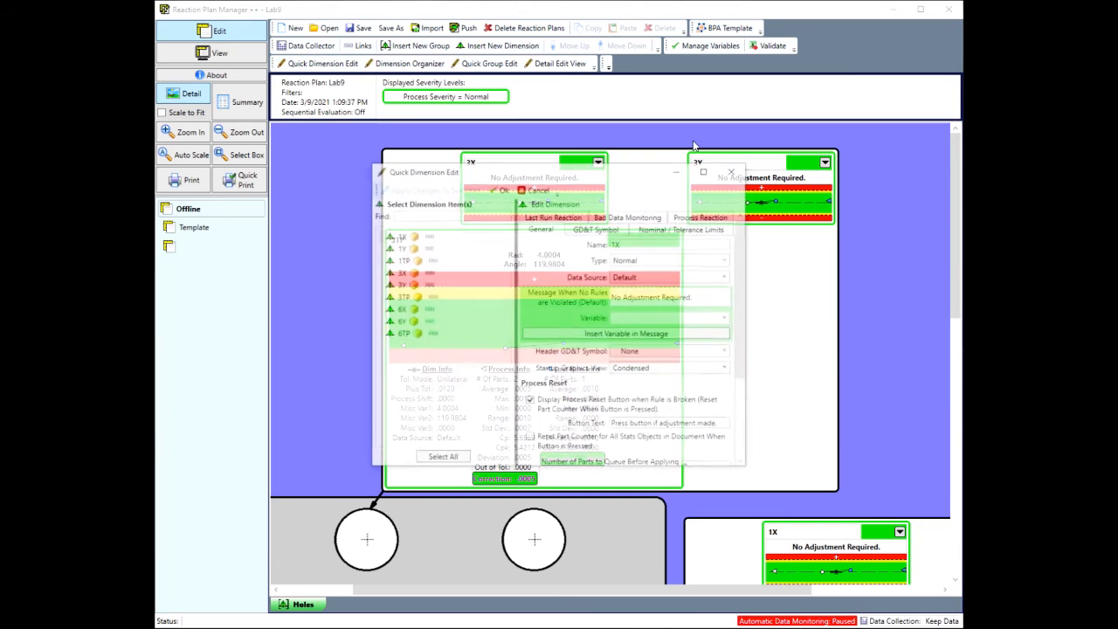
pyautogui.click(460, 214)
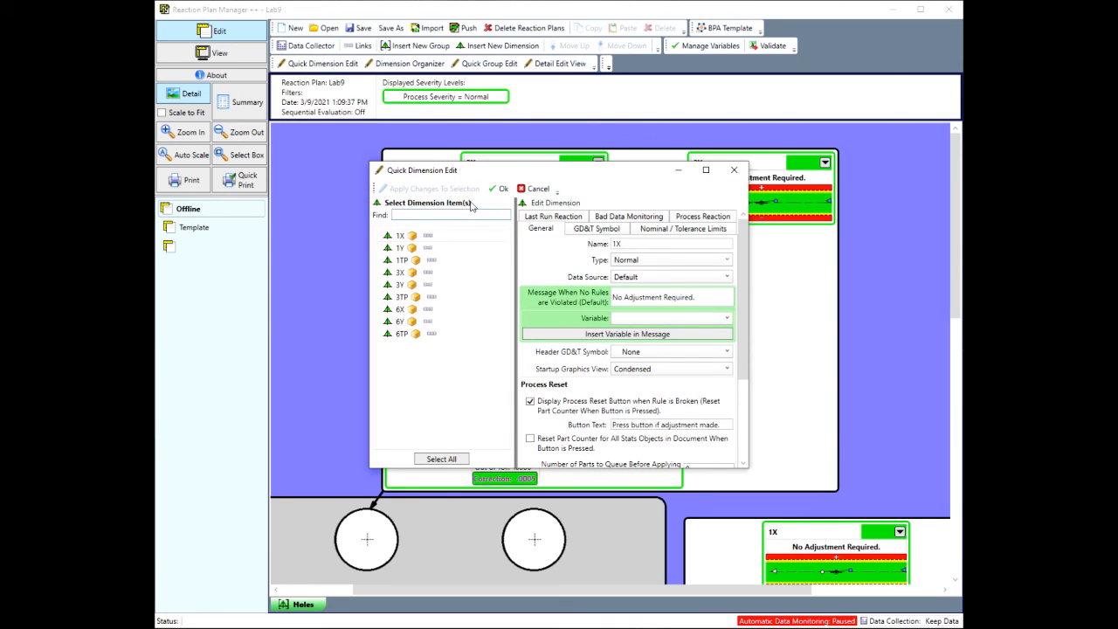
pyautogui.write('tp')
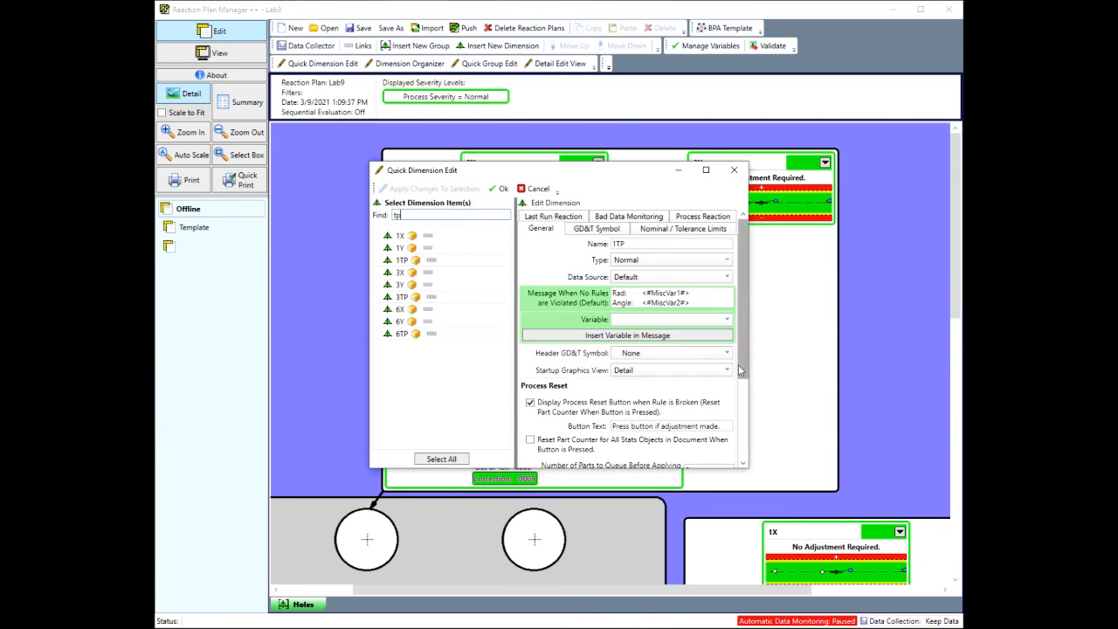
pyautogui.click(718, 370)
pyautogui.click(670, 393)
pyautogui.click(434, 188)
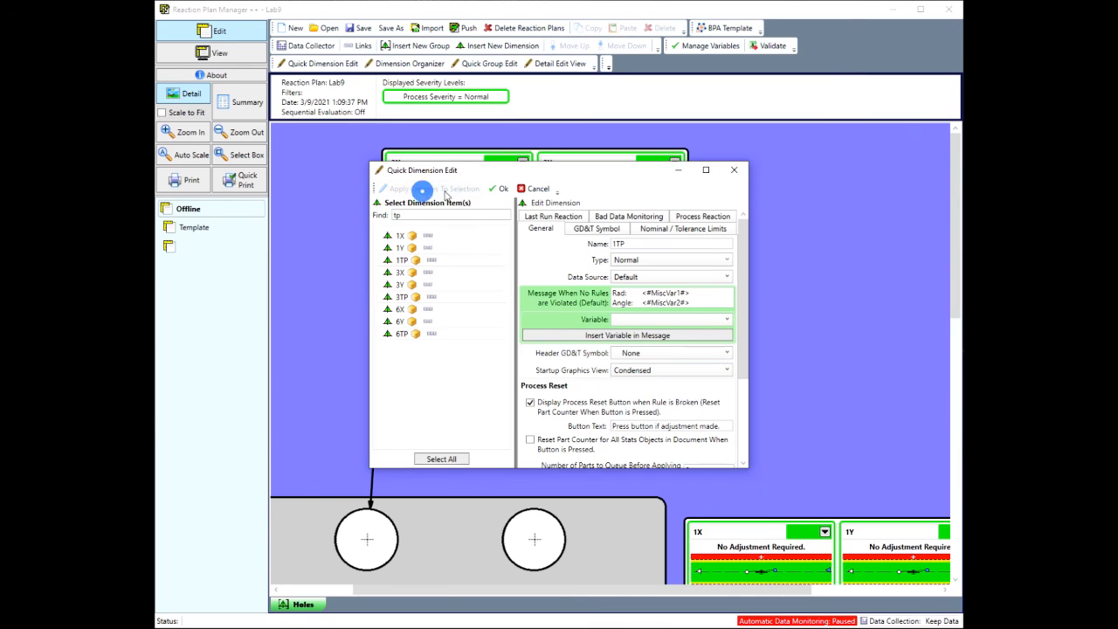
pyautogui.click(499, 189)
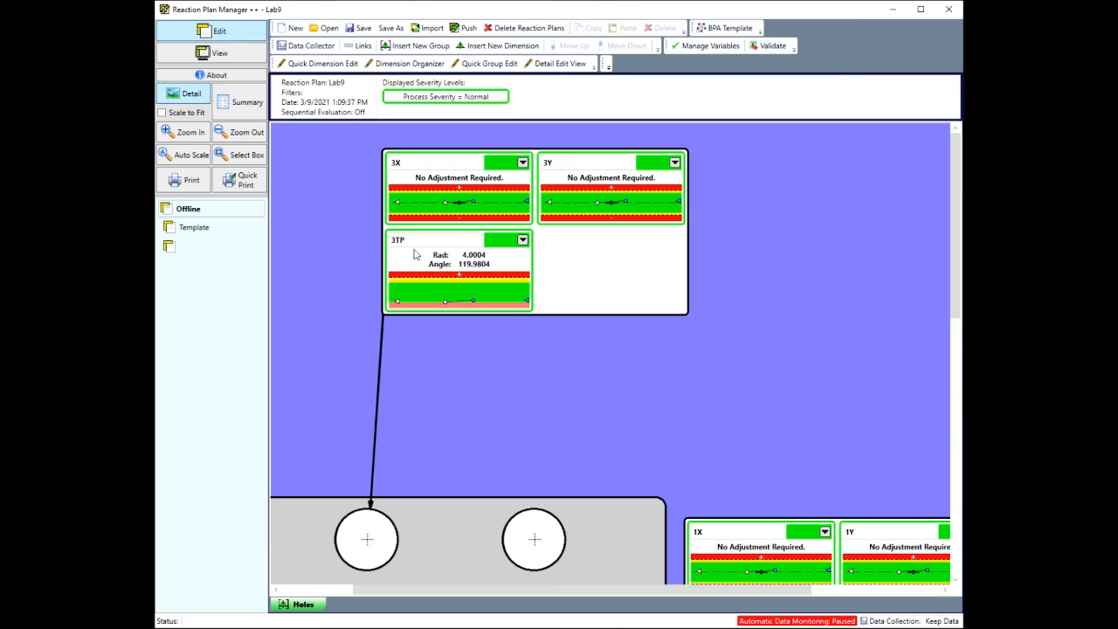
# Check the condensed TP dimensions in the hole groups and save the Lab9 reaction plan.
pyautogui.scroll(-3, 658, 276)
pyautogui.scroll(-6, 656, 277)
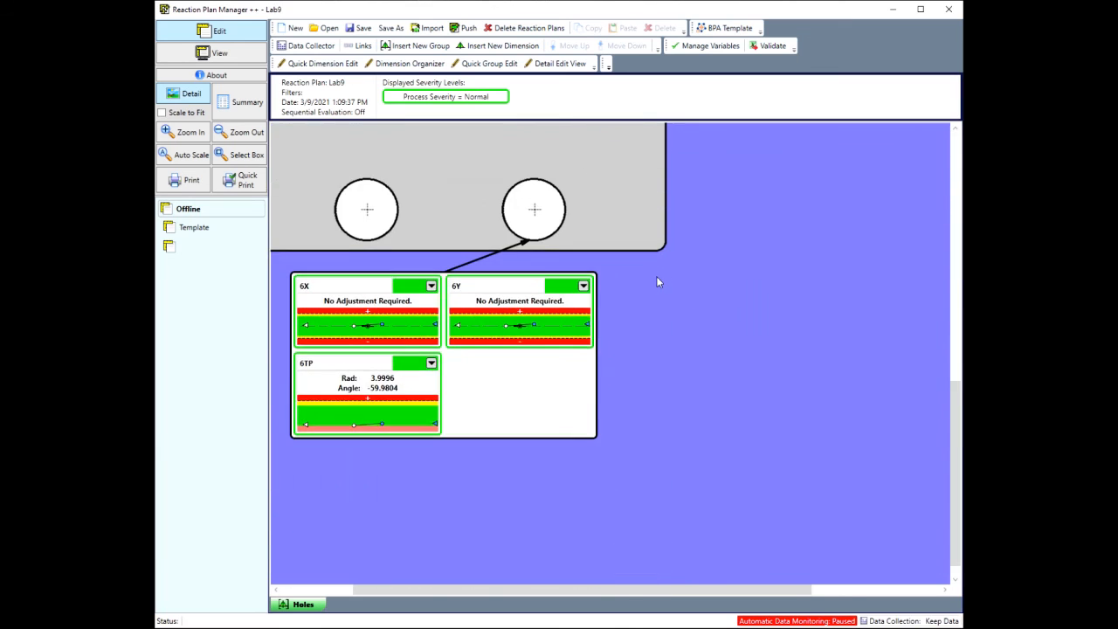
pyautogui.scroll(6, 657, 277)
pyautogui.scroll(3, 657, 281)
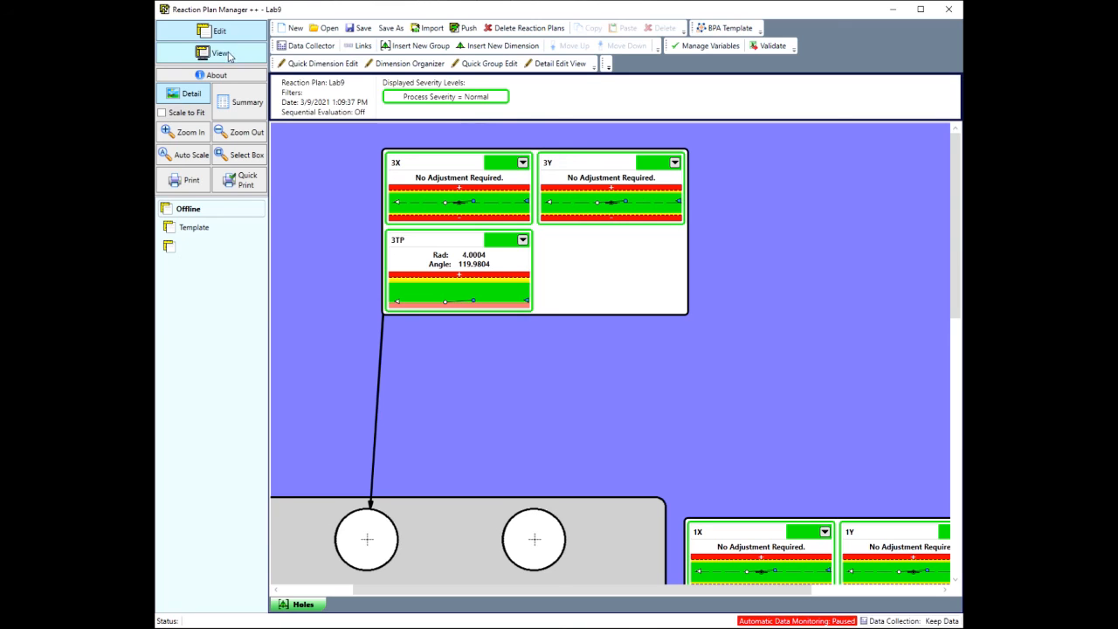
pyautogui.click(358, 28)
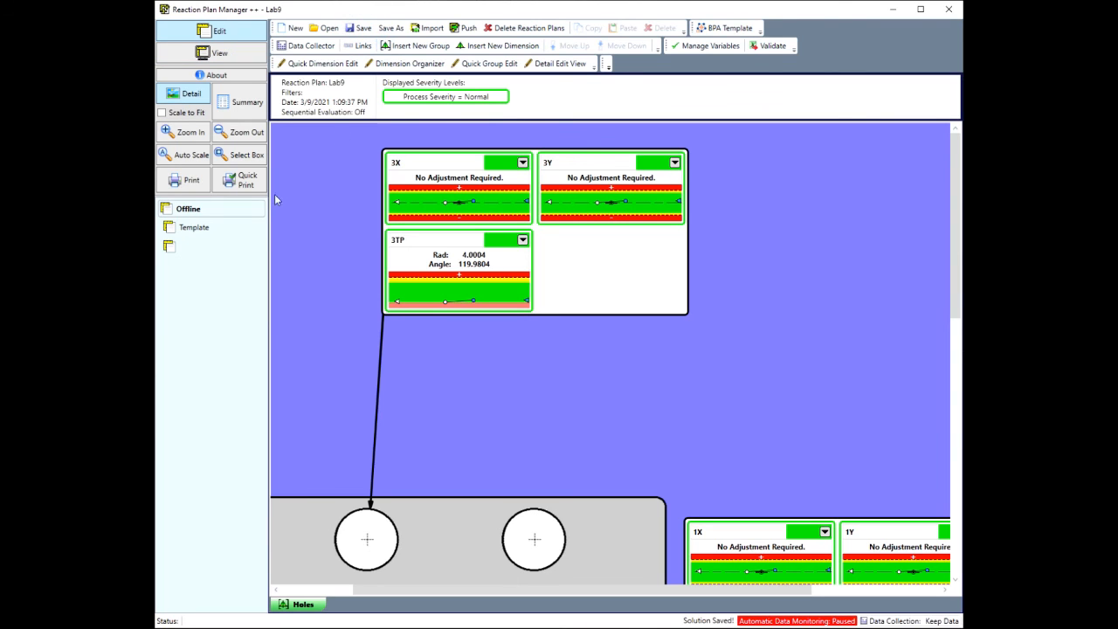
# Select the unnamed plan below Template and switch from editing to viewing the reaction plan.
pyautogui.click(224, 229)
pyautogui.click(202, 245)
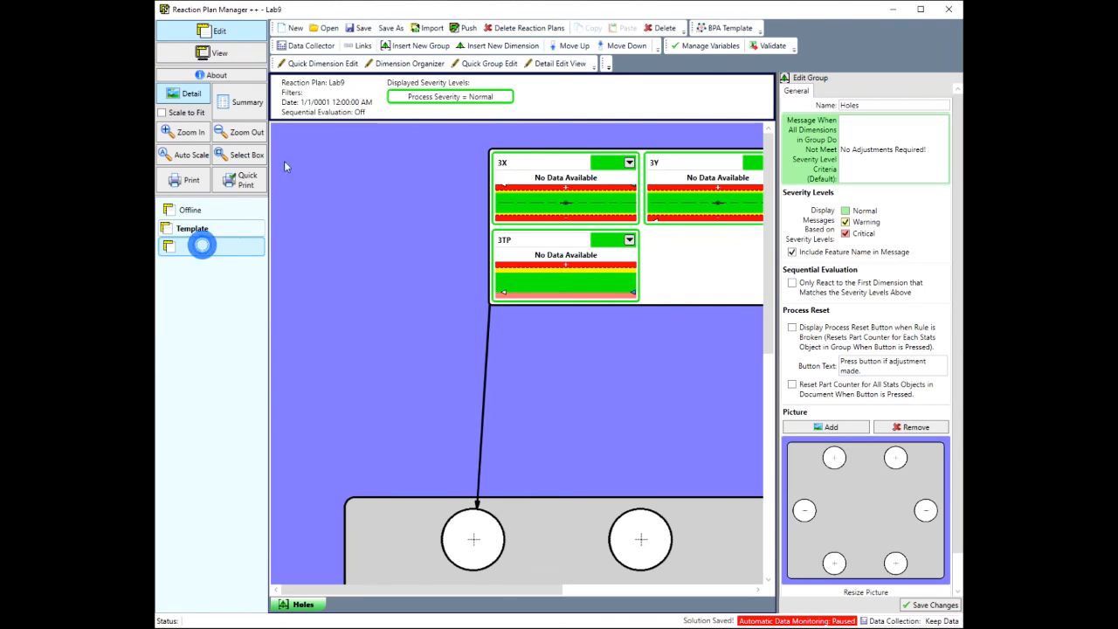
pyautogui.click(234, 56)
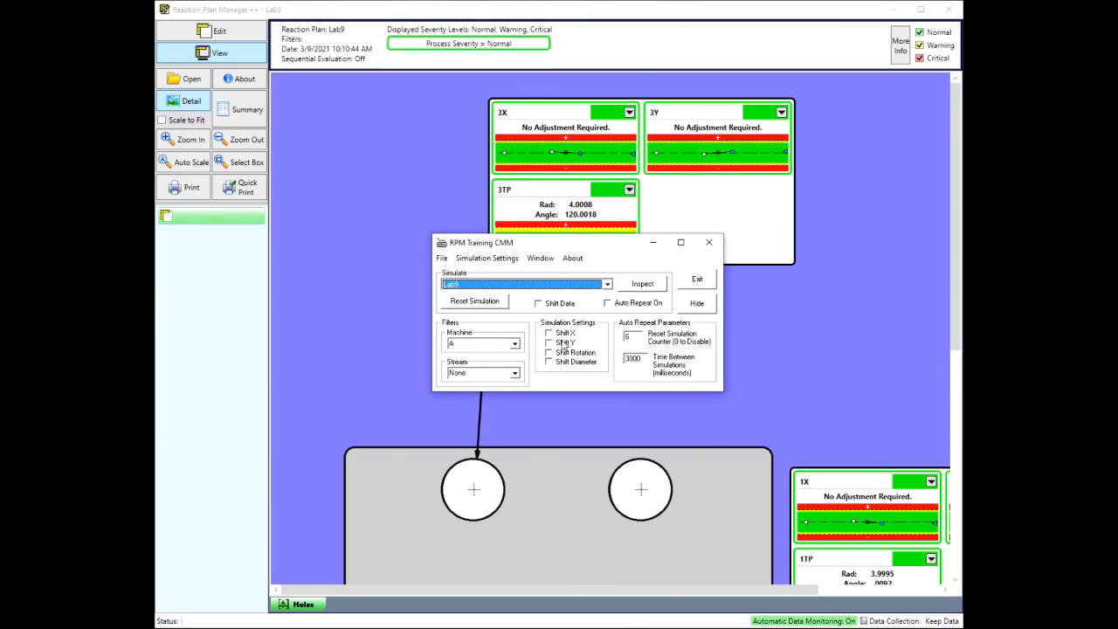
# In RPM Training CMM, enable Shift Data and Shift Rotation for the Lab9 simulation and move its window clear of the 3TP chart.
pyautogui.click(539, 303)
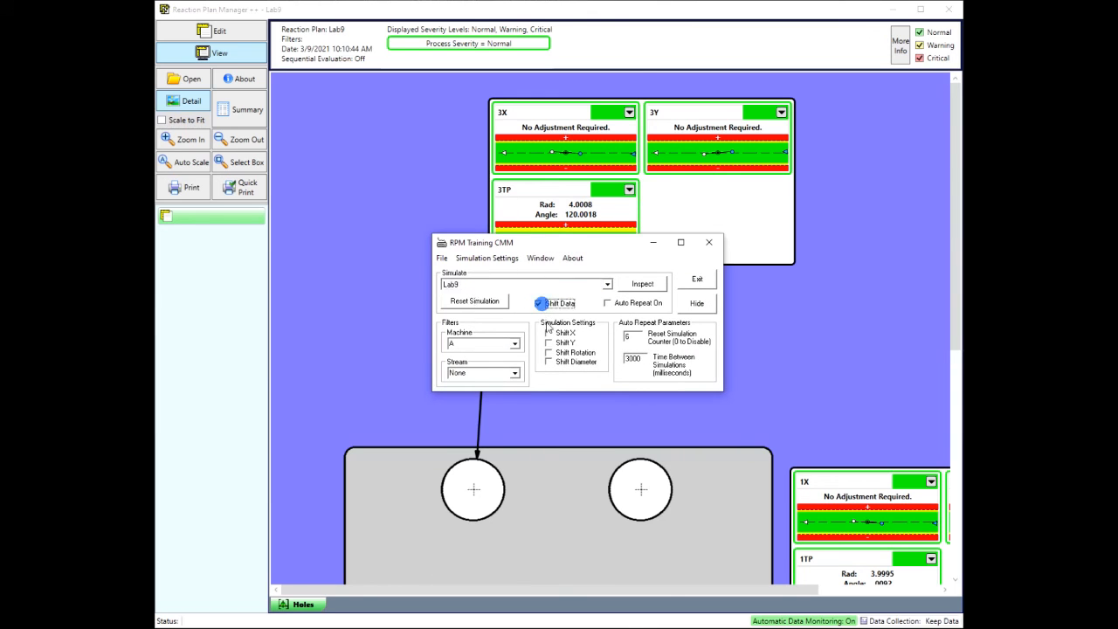
pyautogui.moveTo(556, 251); pyautogui.dragTo(516, 293)
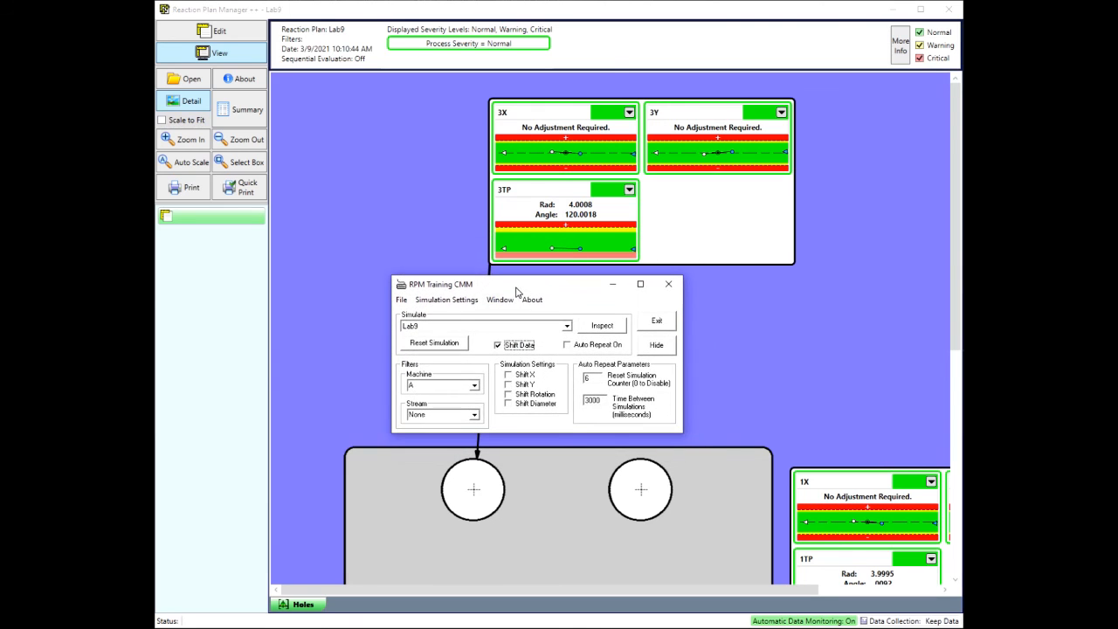
pyautogui.click(510, 394)
pyautogui.moveTo(540, 289); pyautogui.dragTo(473, 295)
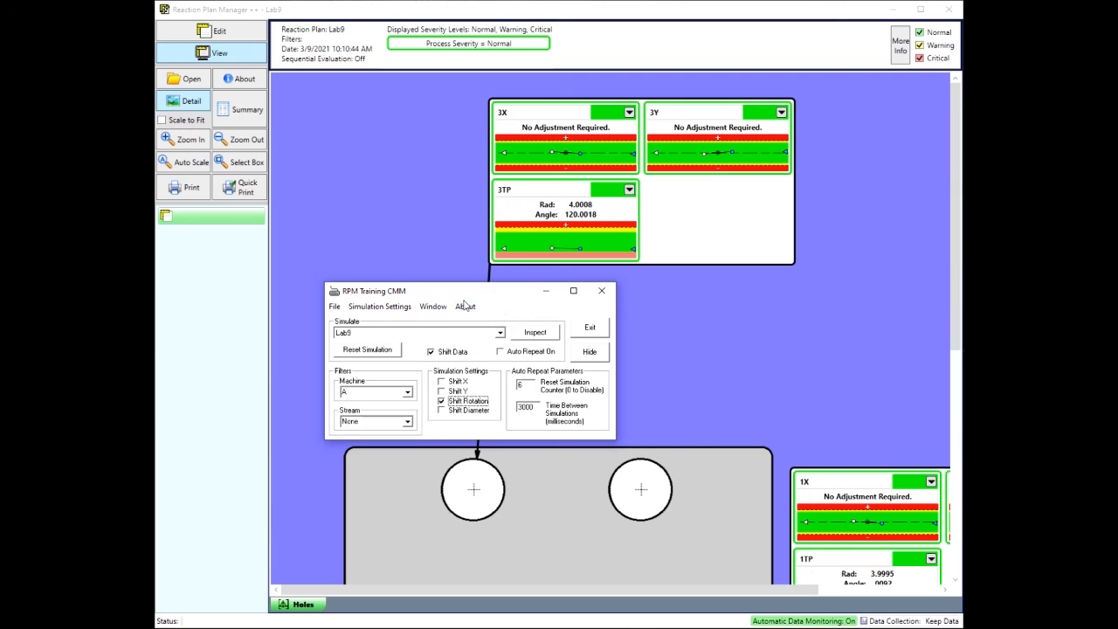
# Set the time between simulations to 1000 milliseconds, move the simulator clear of the 3TP chart, and run a Lab9 inspection.
pyautogui.scroll(-7, 688, 363)
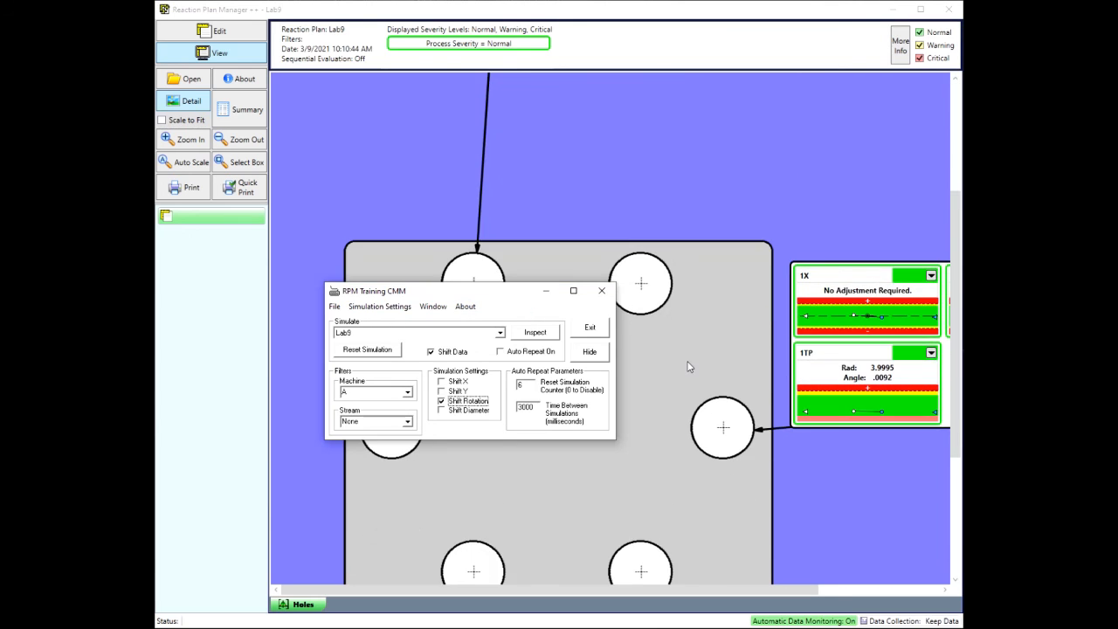
pyautogui.scroll(7, 689, 367)
pyautogui.moveTo(491, 292); pyautogui.dragTo(502, 238)
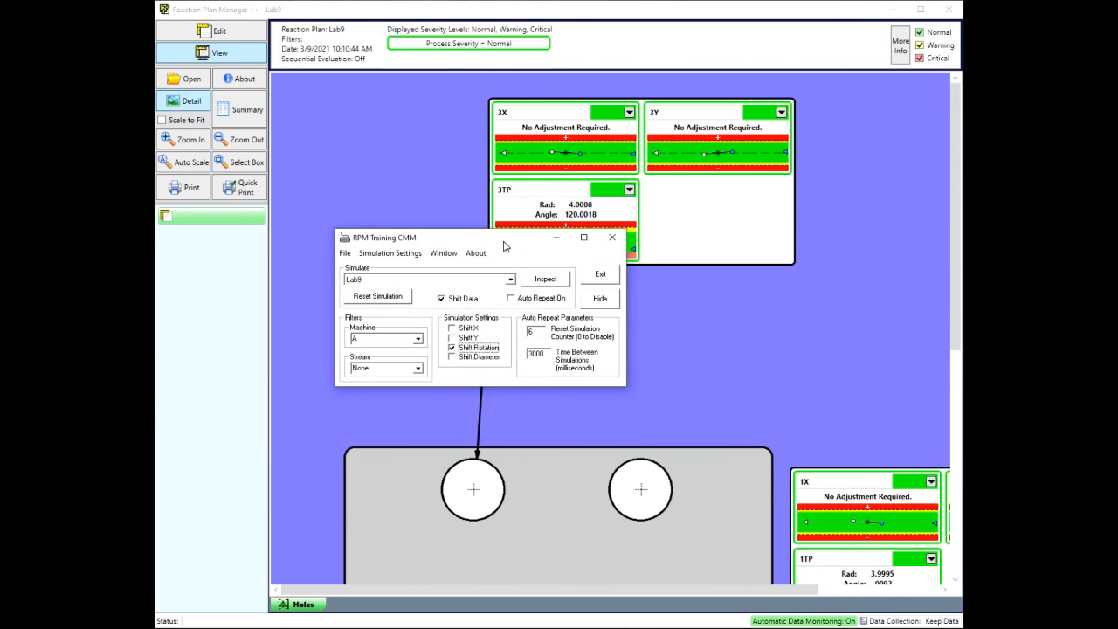
pyautogui.click(531, 355)
pyautogui.write('1')
pyautogui.moveTo(522, 241); pyautogui.dragTo(541, 310)
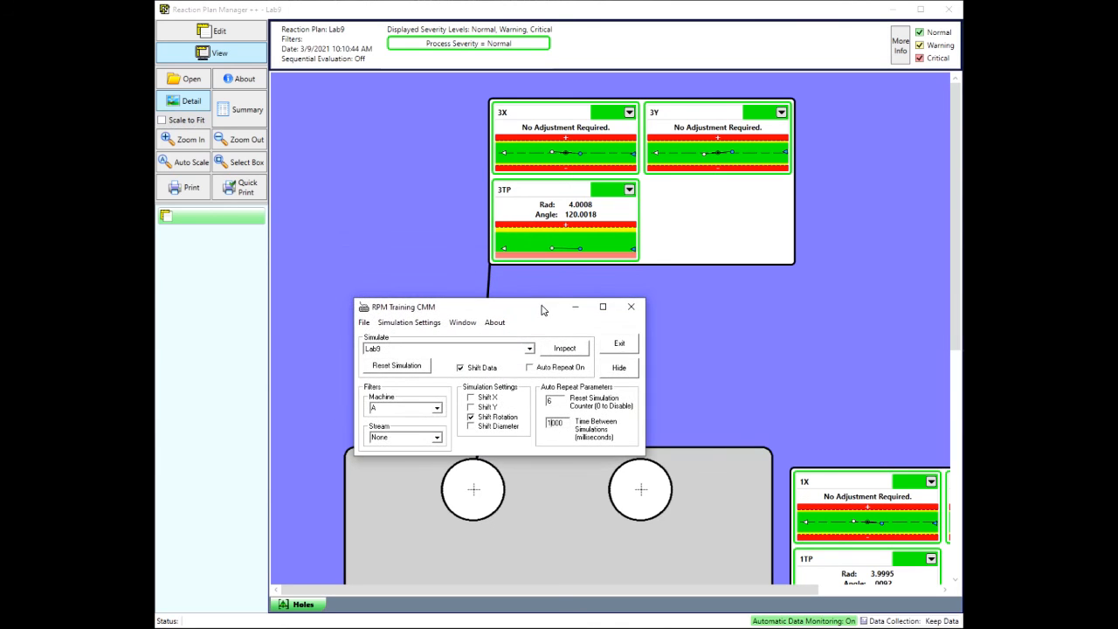
pyautogui.click(564, 350)
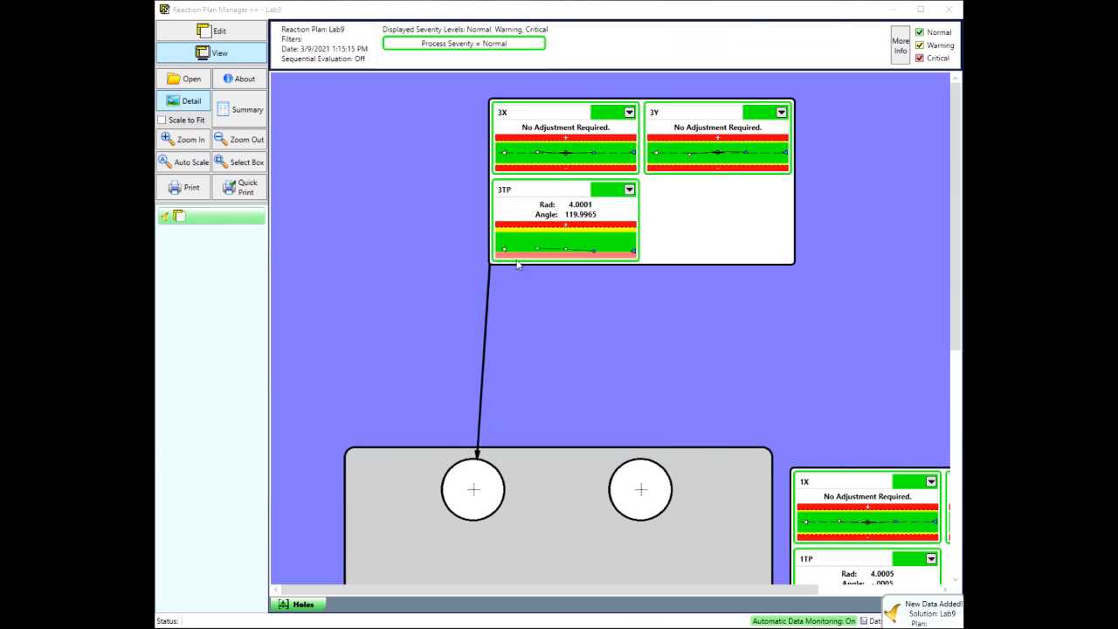
# Check the refreshed hole charts, then bring back RPM Training CMM and run a second Lab9 inspection with rotation shift.
pyautogui.scroll(-1, 644, 369)
pyautogui.scroll(-13, 645, 374)
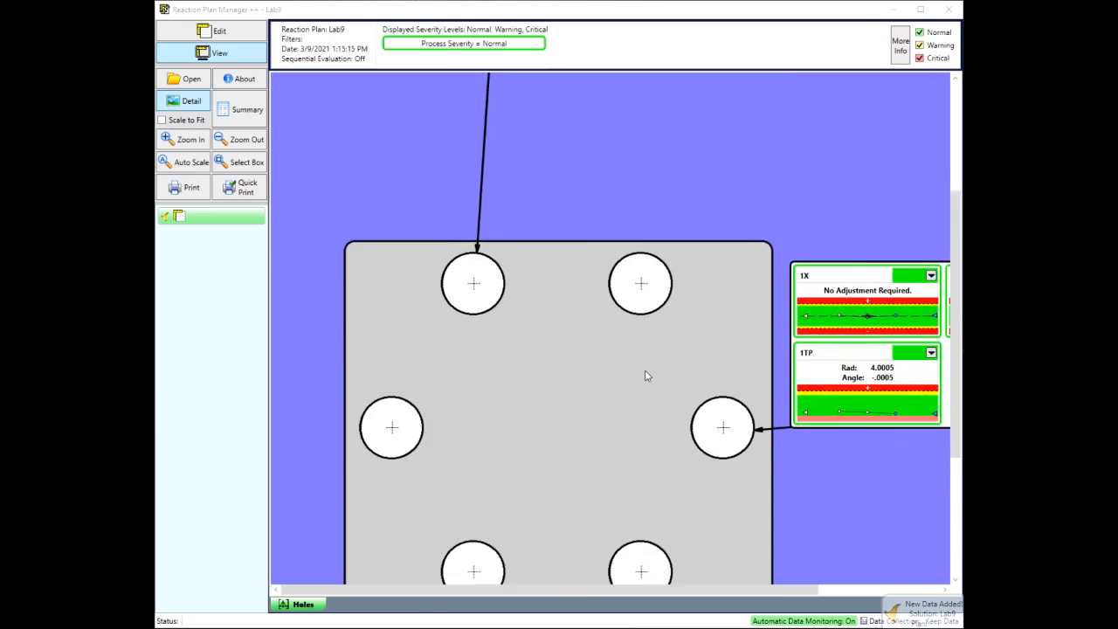
pyautogui.scroll(9, 645, 374)
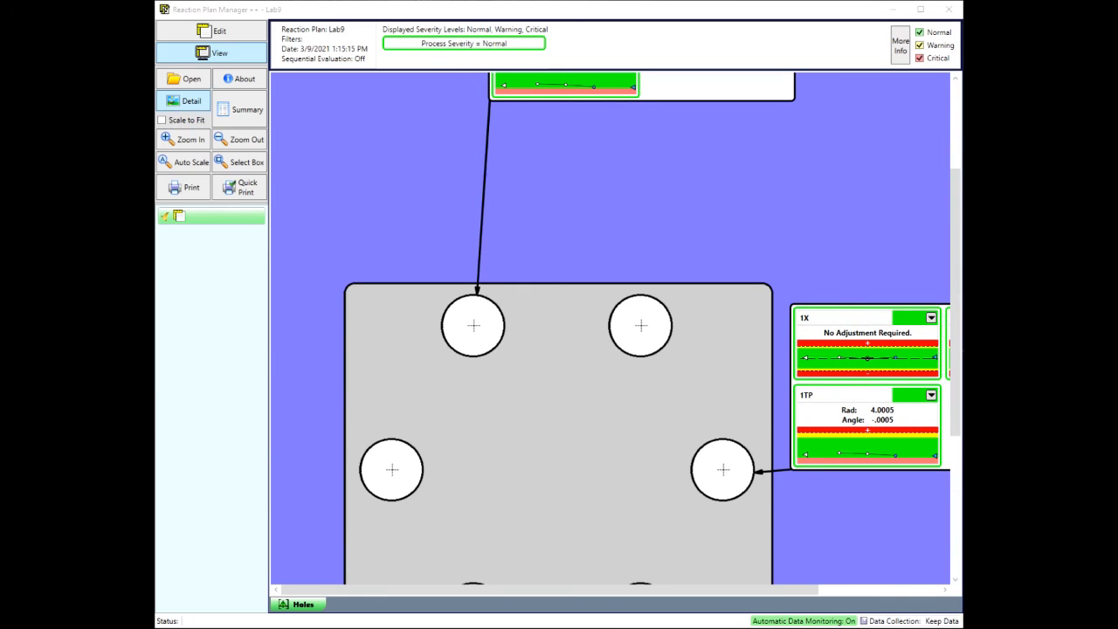
pyautogui.click(318, 537)
pyautogui.moveTo(477, 305); pyautogui.dragTo(410, 305)
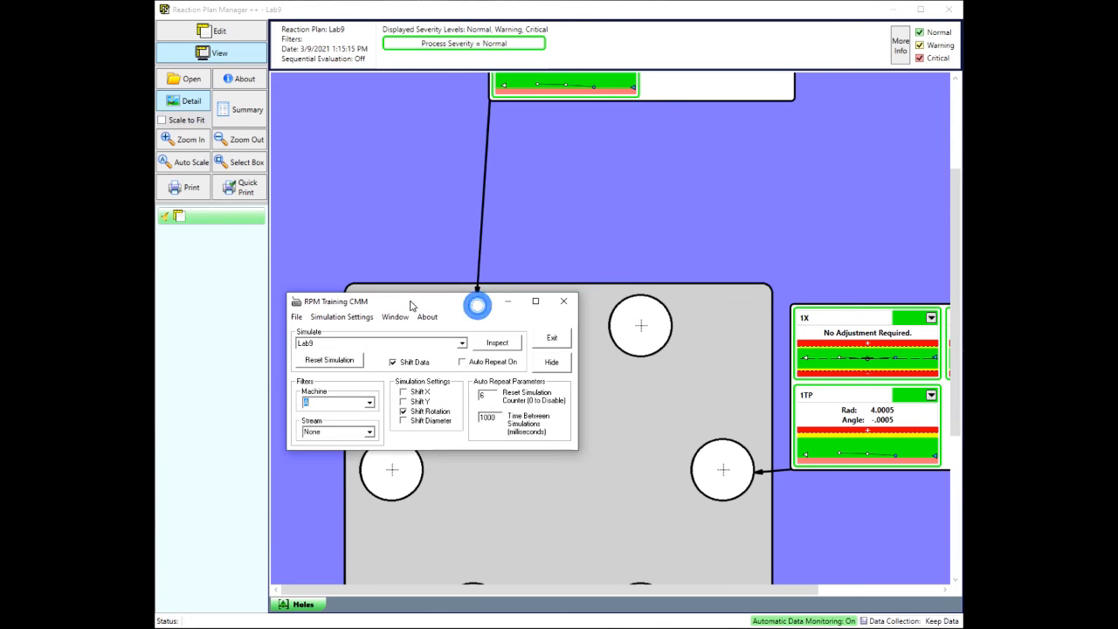
pyautogui.click(514, 345)
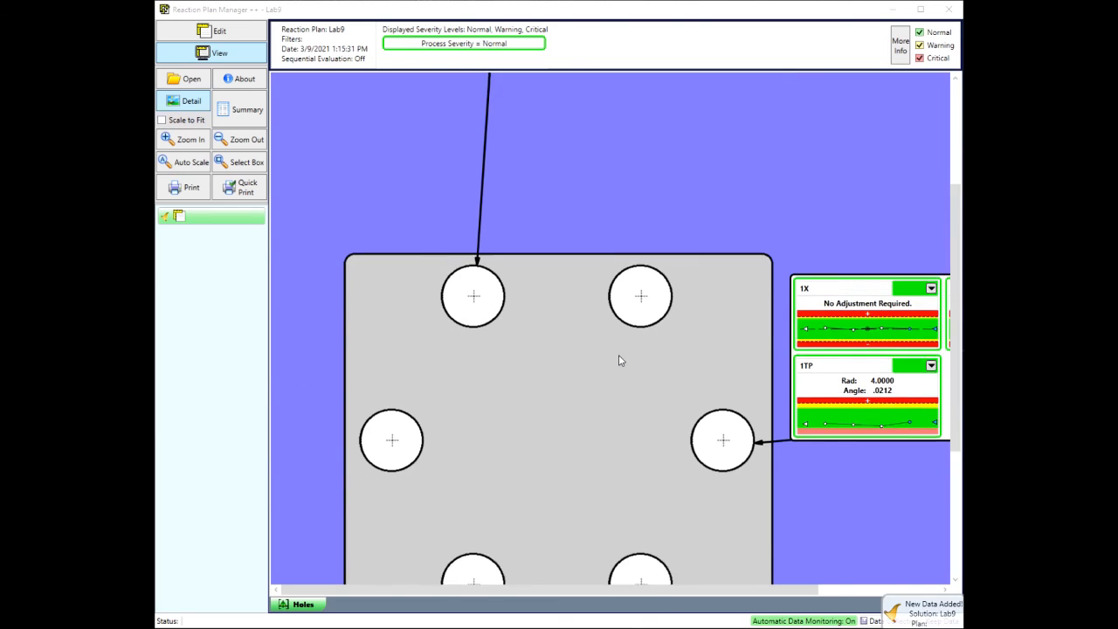
# Examine the radius and angle messages and the trend charts of the 3TP, 1TP and 6TP dimensions.
pyautogui.scroll(2, 618, 354)
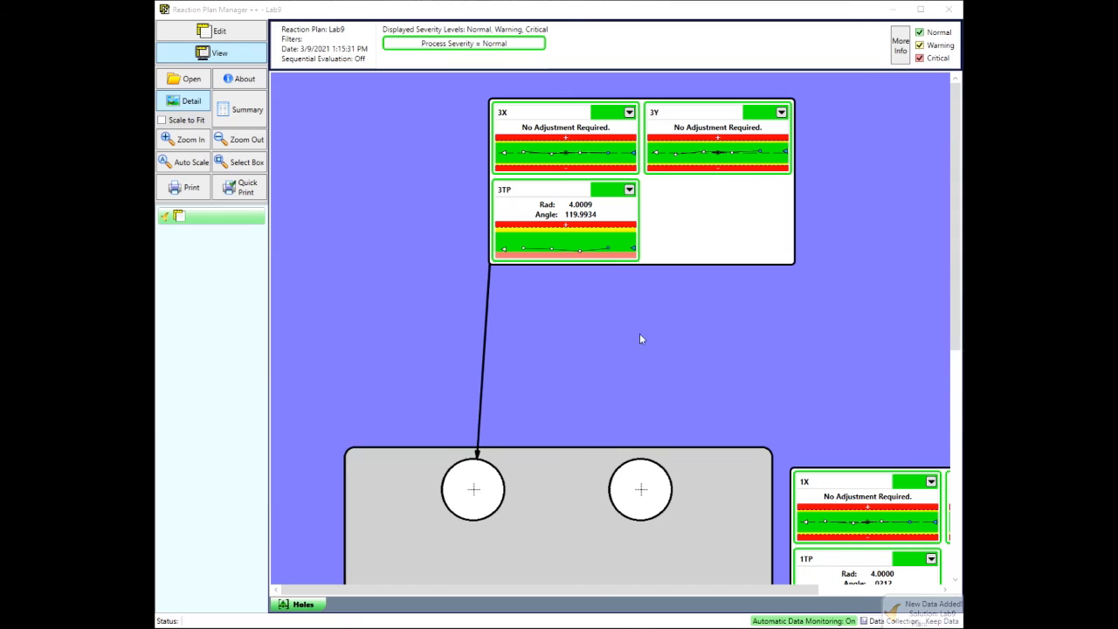
pyautogui.scroll(-5, 675, 301)
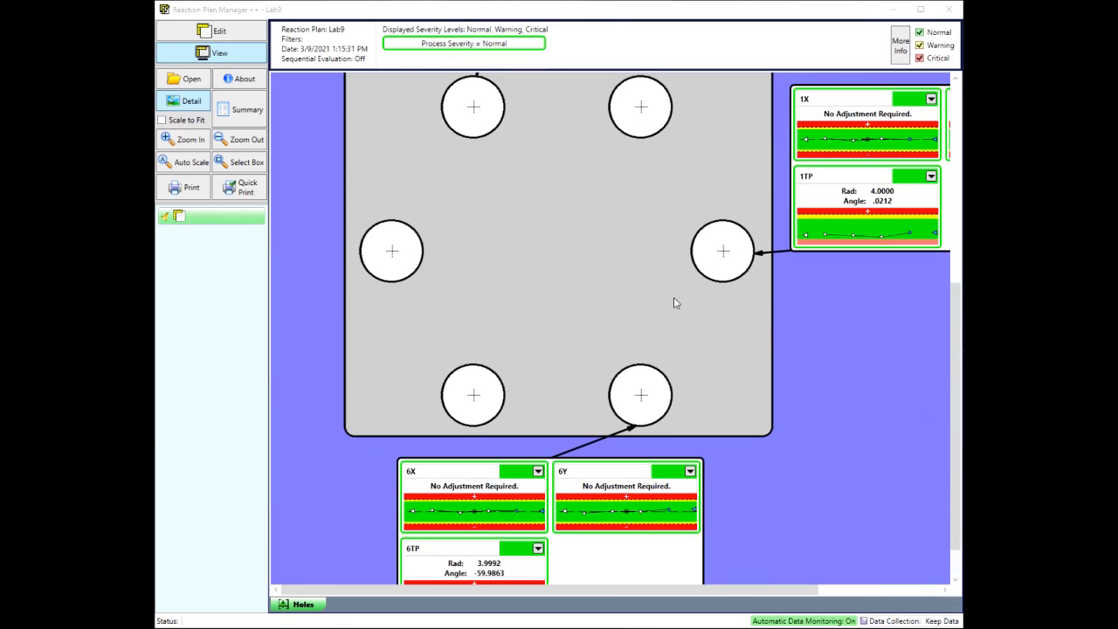
pyautogui.scroll(-1, 673, 303)
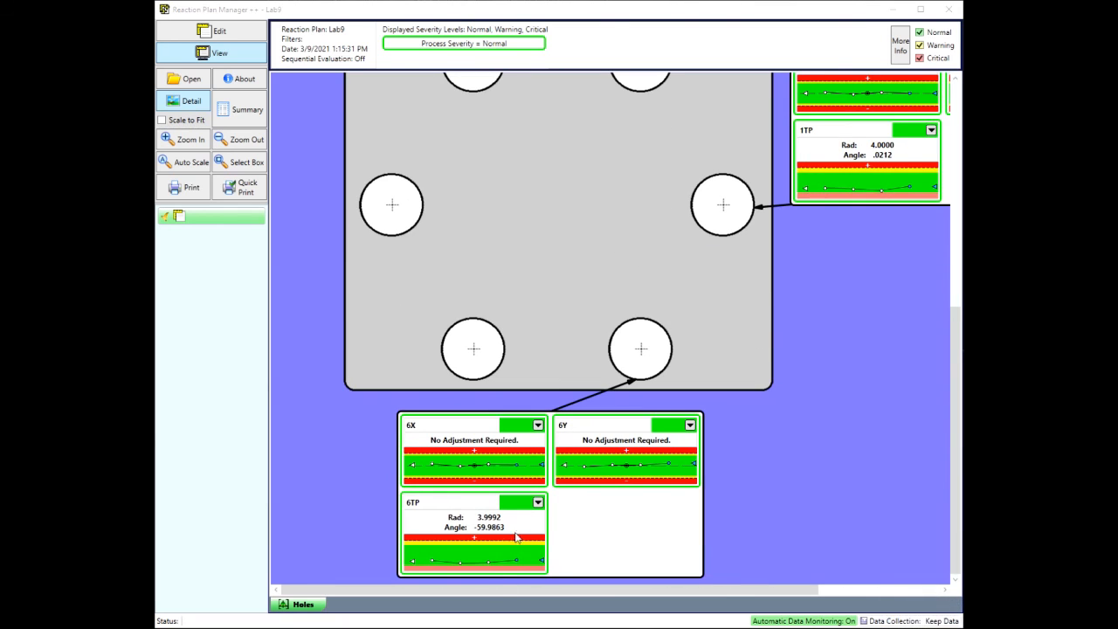
pyautogui.scroll(2, 541, 524)
pyautogui.scroll(-1, 542, 524)
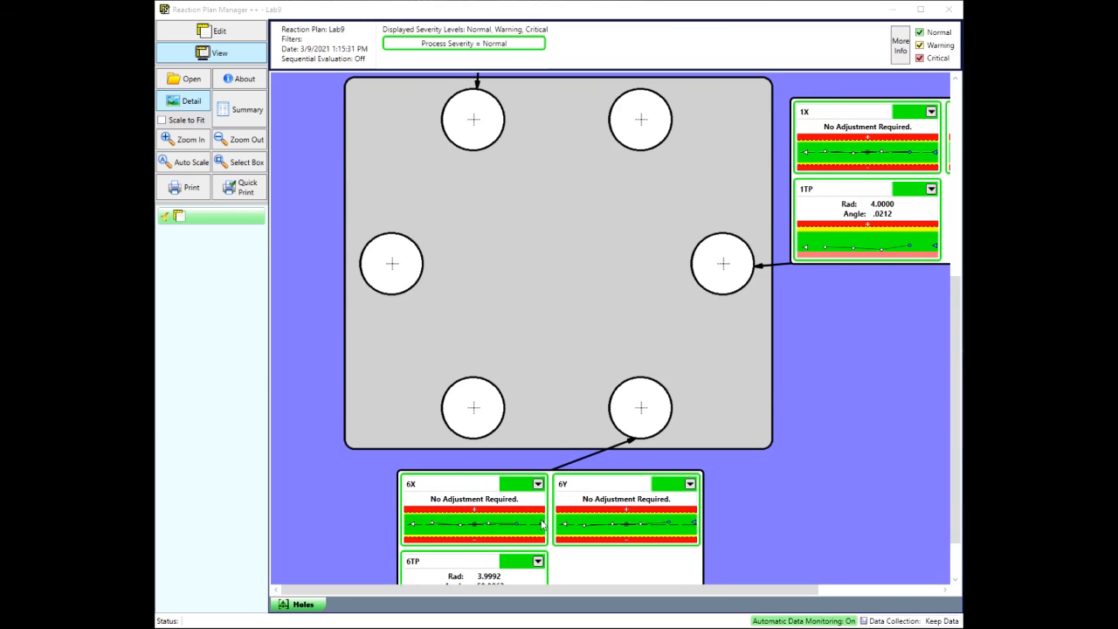
pyautogui.scroll(1, 542, 524)
pyautogui.scroll(-2, 541, 524)
pyautogui.scroll(5, 541, 524)
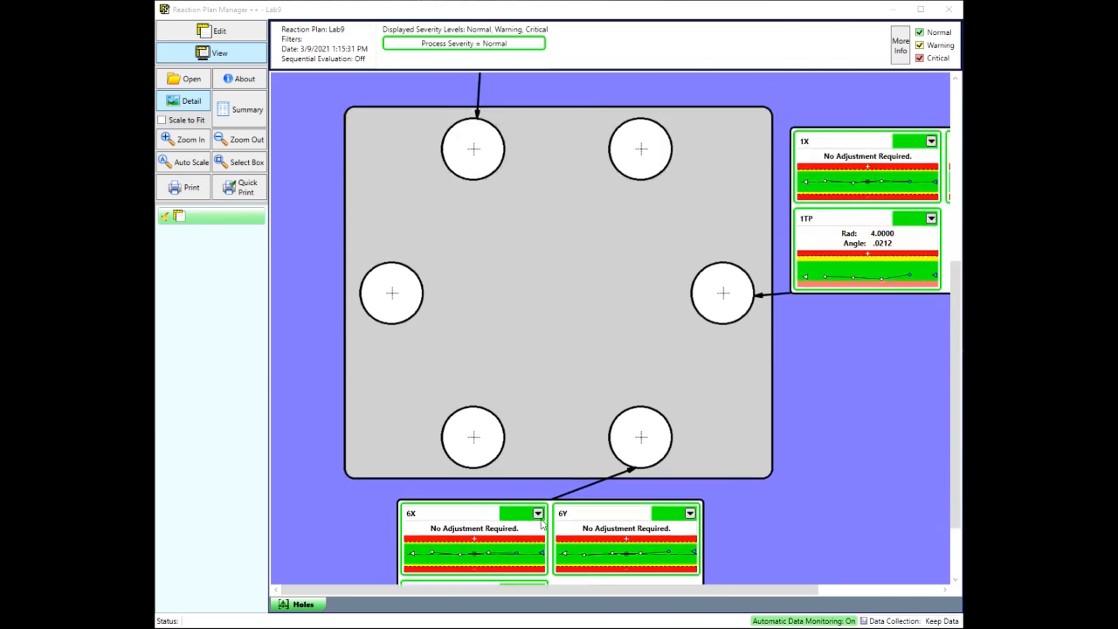
pyautogui.scroll(2, 541, 524)
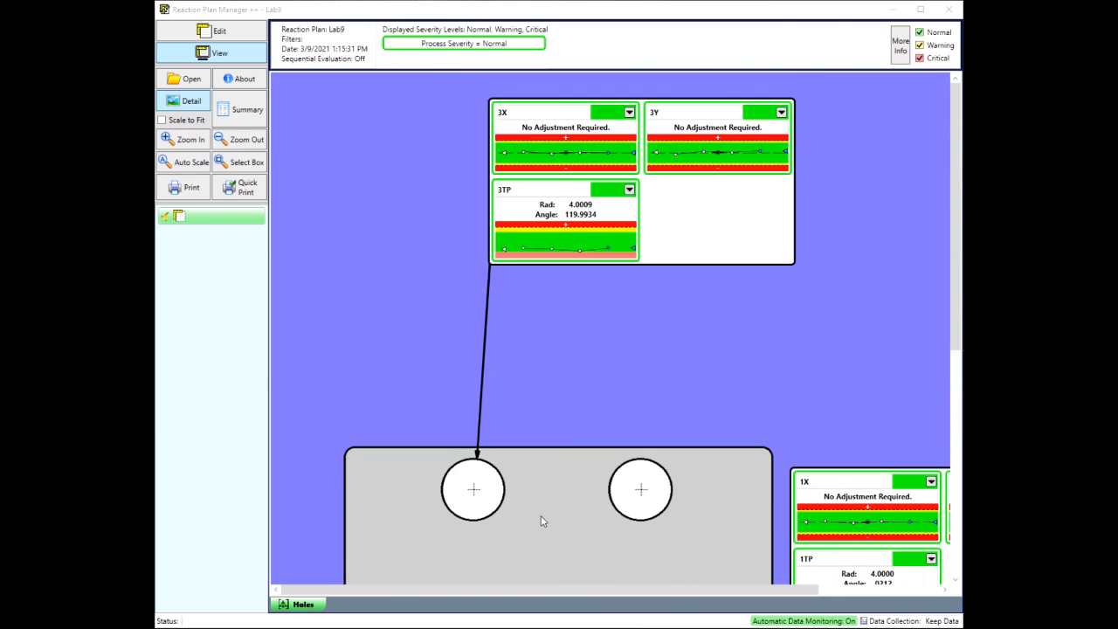
pyautogui.scroll(-5, 535, 421)
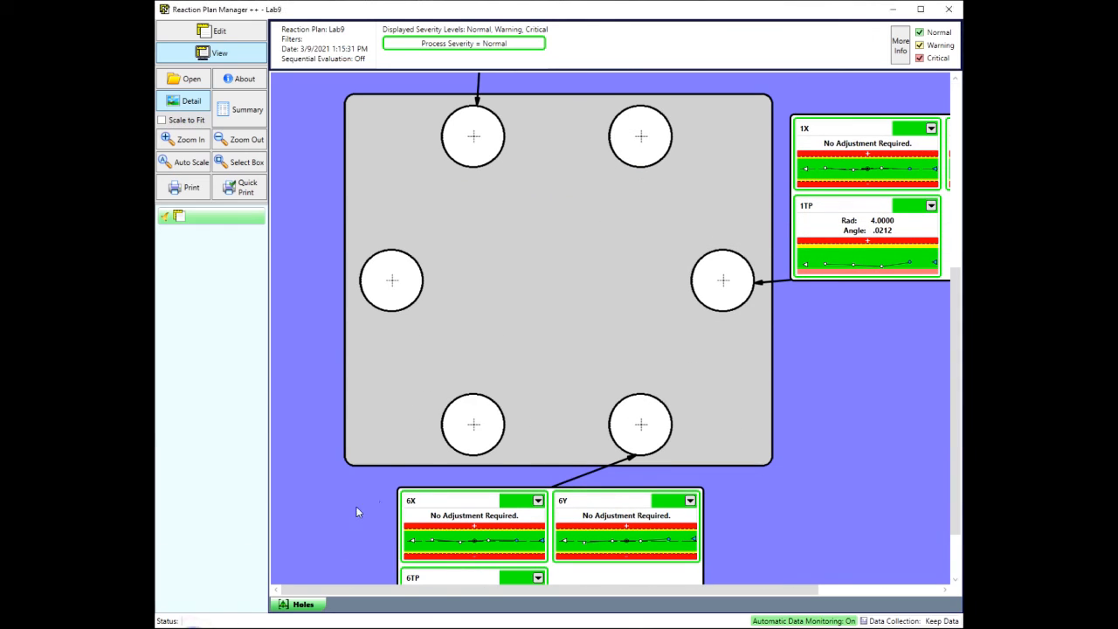
# Return to RPM Training CMM and run a third simulated inspection for Lab9.
pyautogui.click(261, 627)
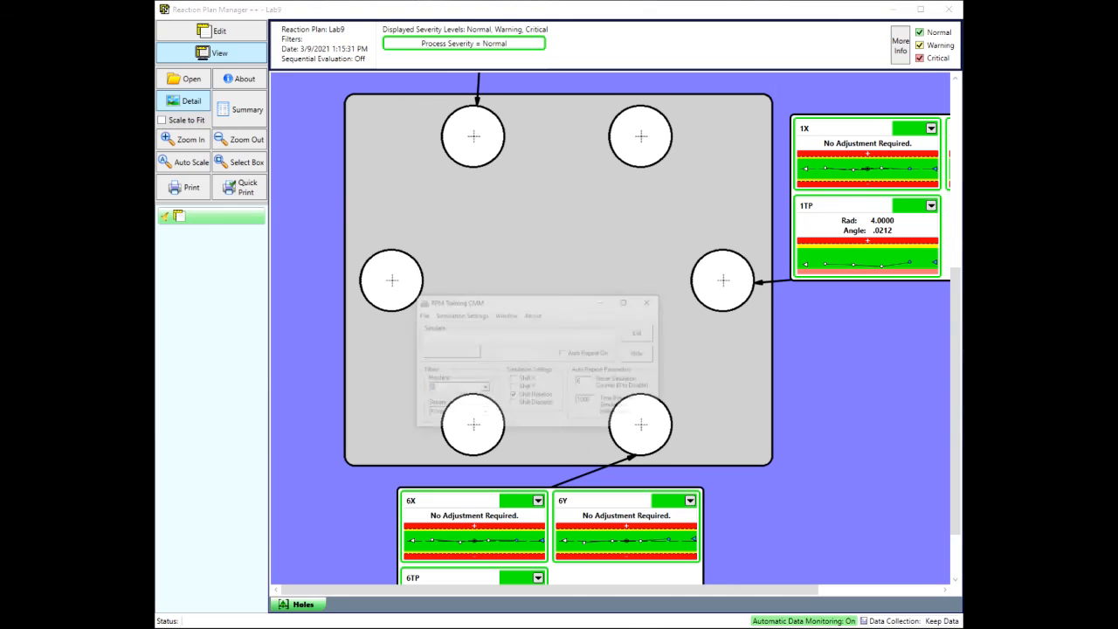
pyautogui.click(494, 344)
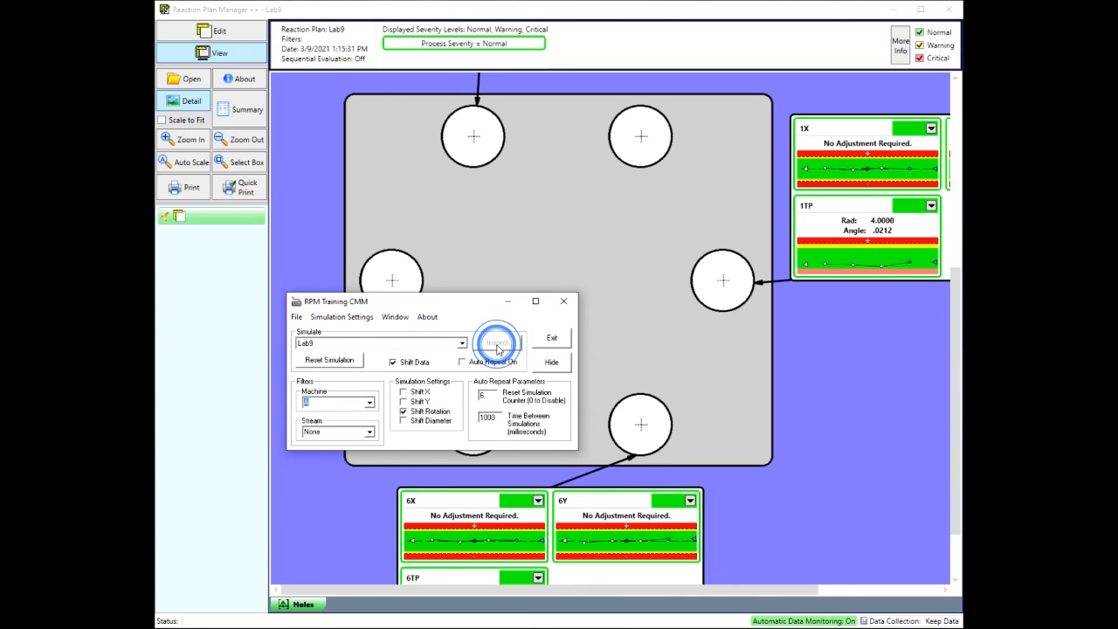